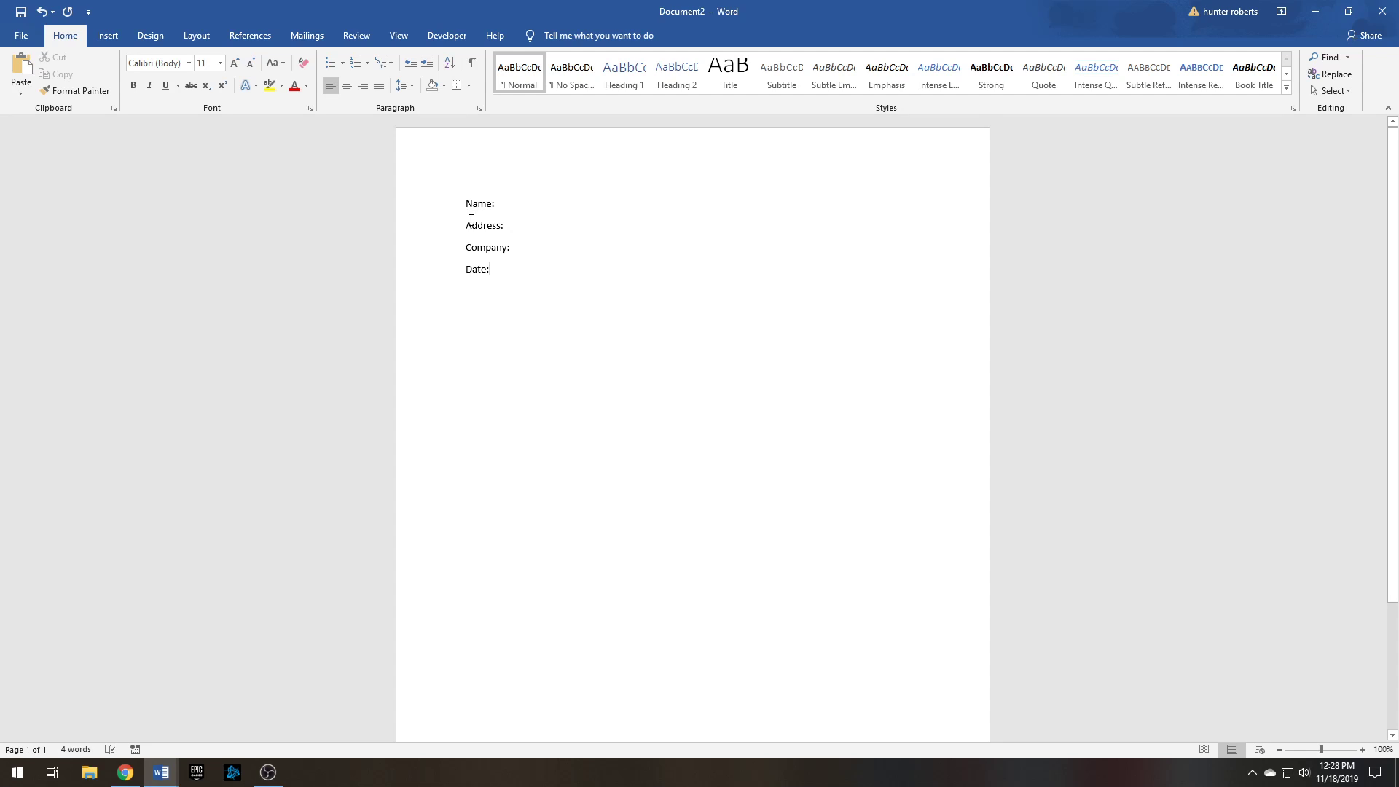
Step: Select the four form labels, Name through Date, and place the caret after Date:
{"action": "mouse_move", "coordinate": [500, 276]}
{"action": "left_mouse_down"}
{"action": "mouse_move", "coordinate": [446, 241]}
{"action": "mouse_move", "coordinate": [446, 196]}
{"action": "mouse_move", "coordinate": [482, 277]}
{"action": "left_mouse_up"}
{"action": "left_click", "coordinate": [498, 274]}
{"action": "left_click_drag", "start_coordinate": [464, 203], "coordinate": [500, 284]}
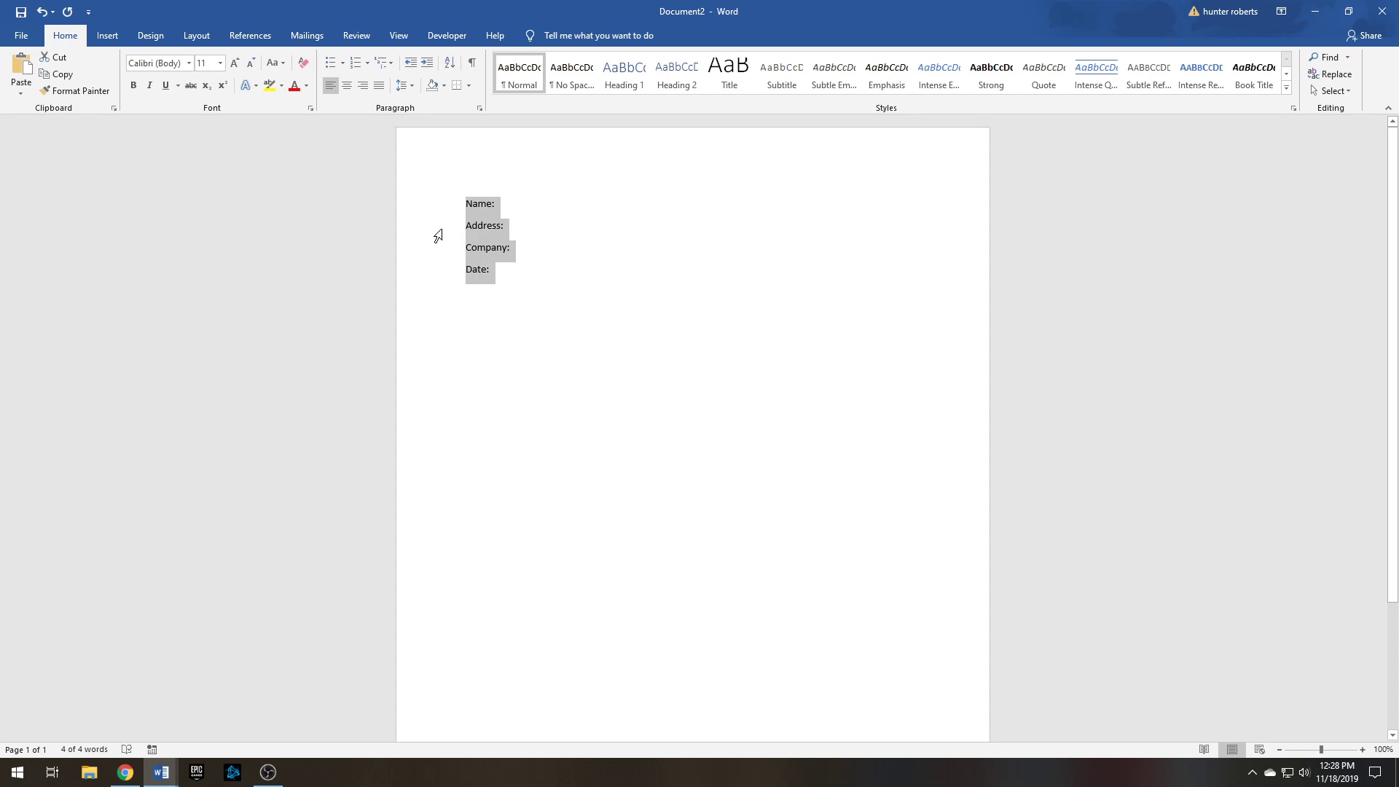
{"action": "left_click_drag", "start_coordinate": [467, 204], "coordinate": [503, 284]}
{"action": "left_click", "coordinate": [499, 315]}
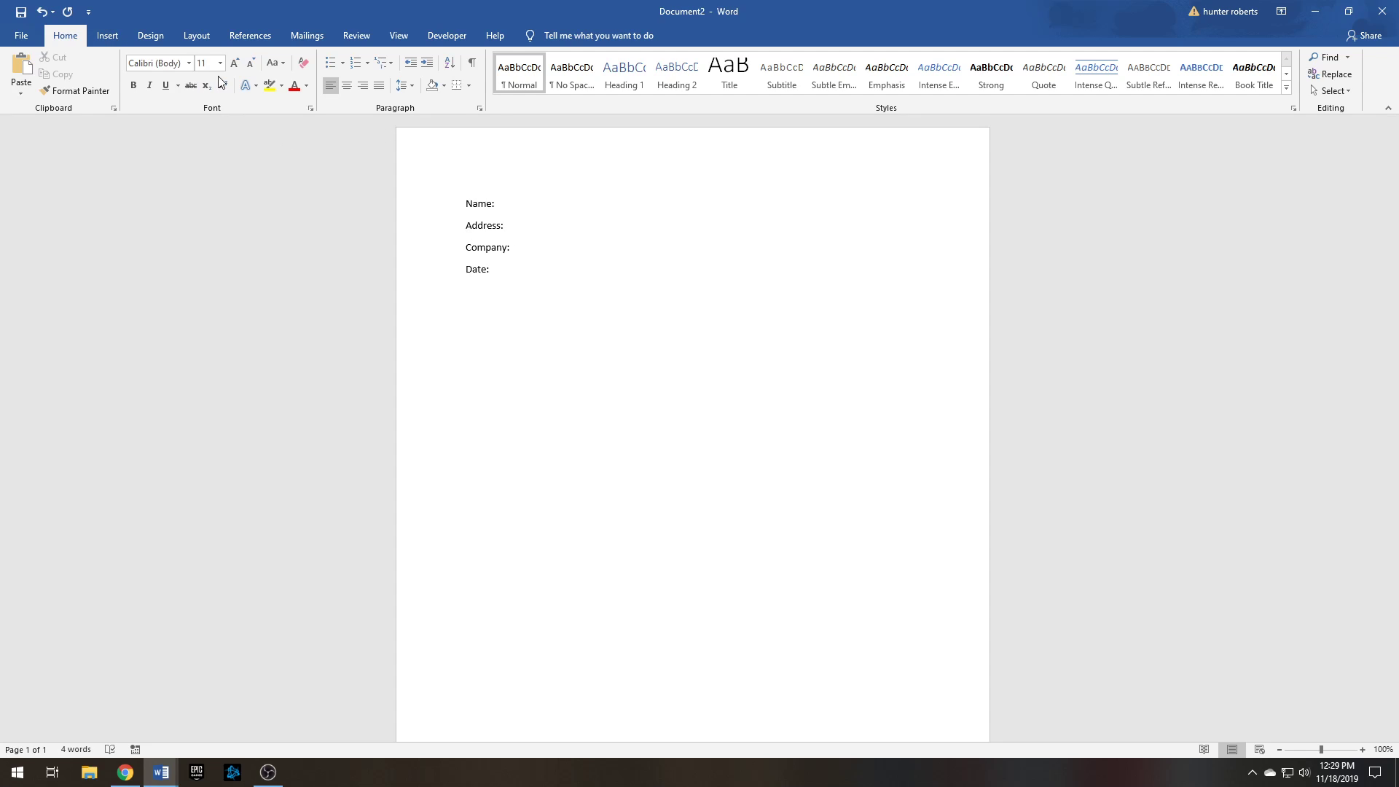
{"action": "key", "text": "ctrl+i"}
{"action": "key", "text": "ctrl+i"}
{"action": "left_click_drag", "start_coordinate": [465, 206], "coordinate": [515, 271]}
{"action": "left_click", "coordinate": [515, 272]}
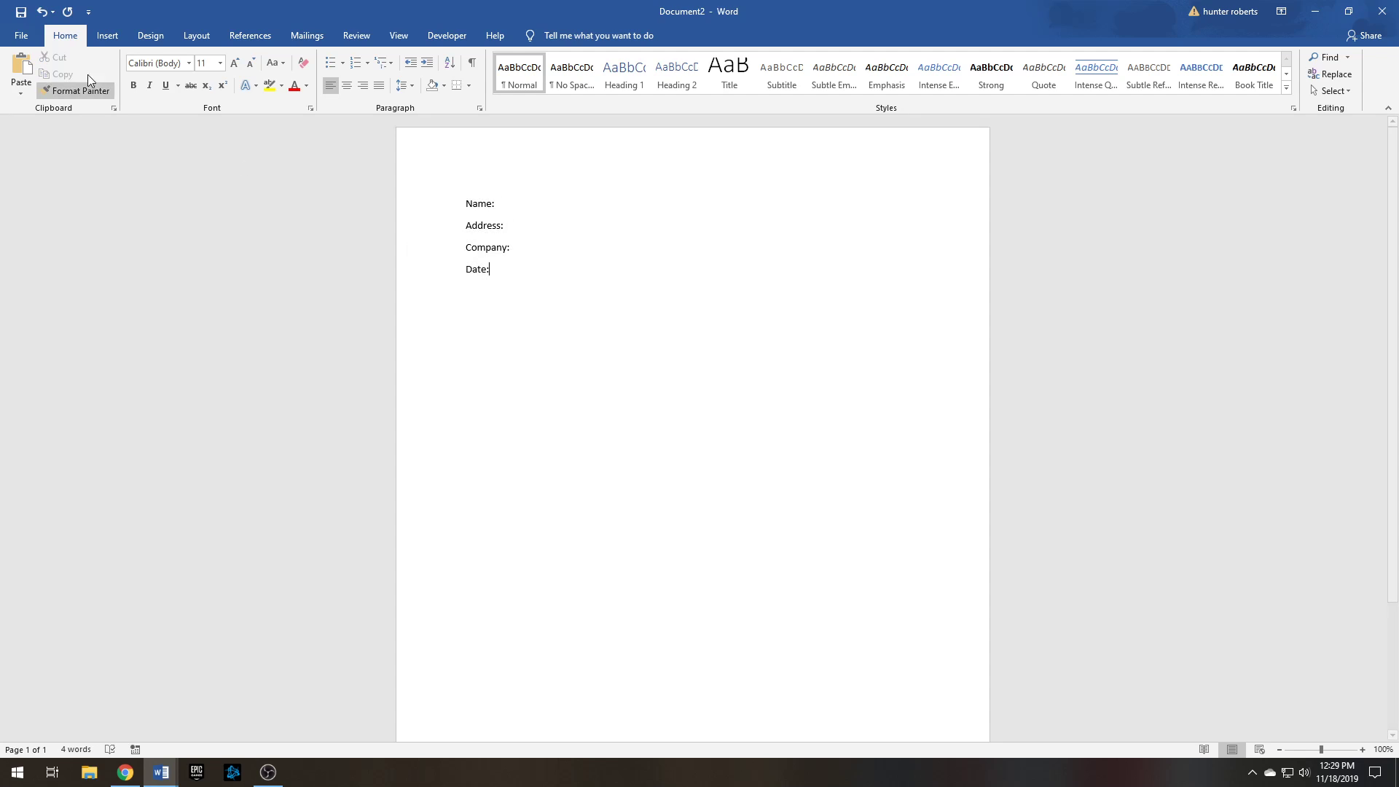
Step: Check Developer is enabled under Customize Ribbon, cancel Word Options, and show the Developer tab
{"action": "left_click", "coordinate": [23, 38]}
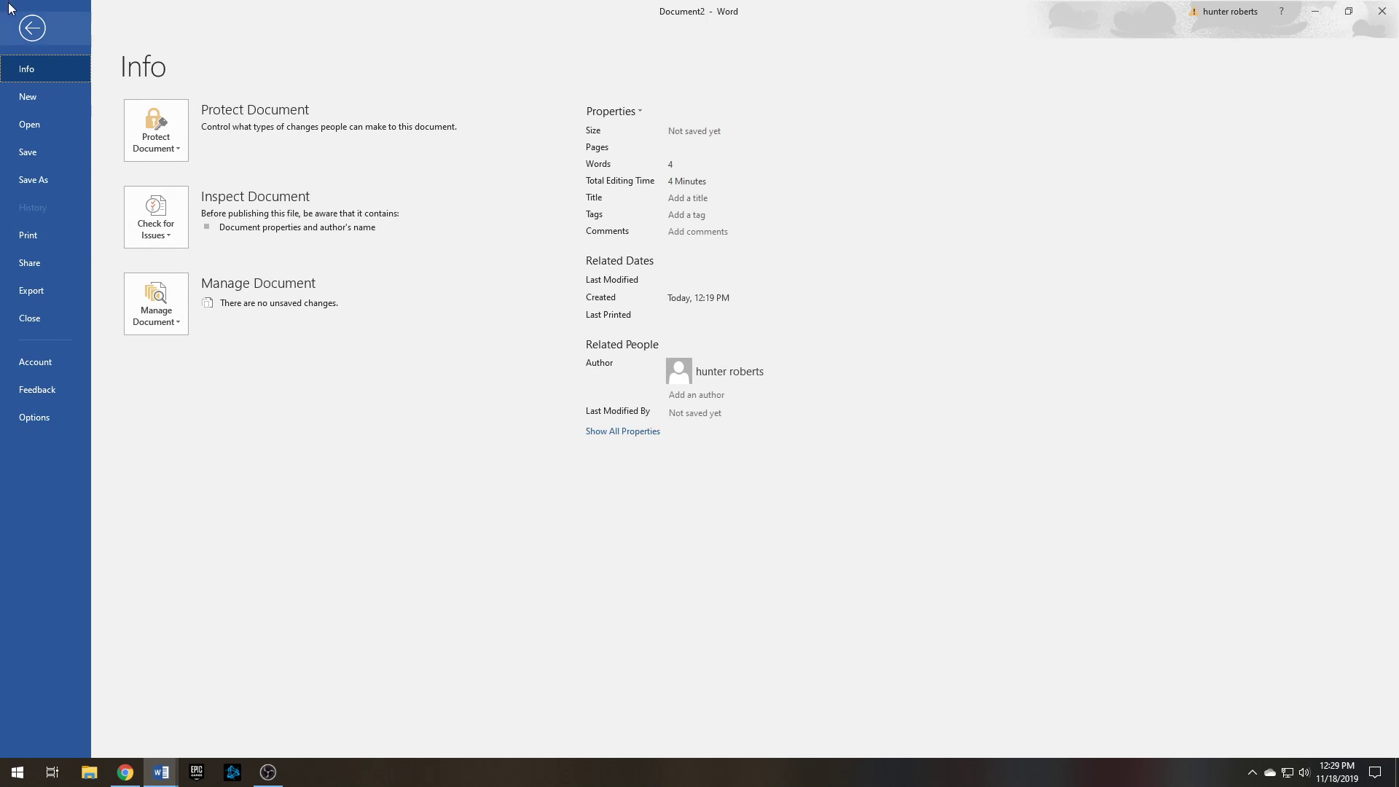
{"action": "left_click", "coordinate": [43, 416]}
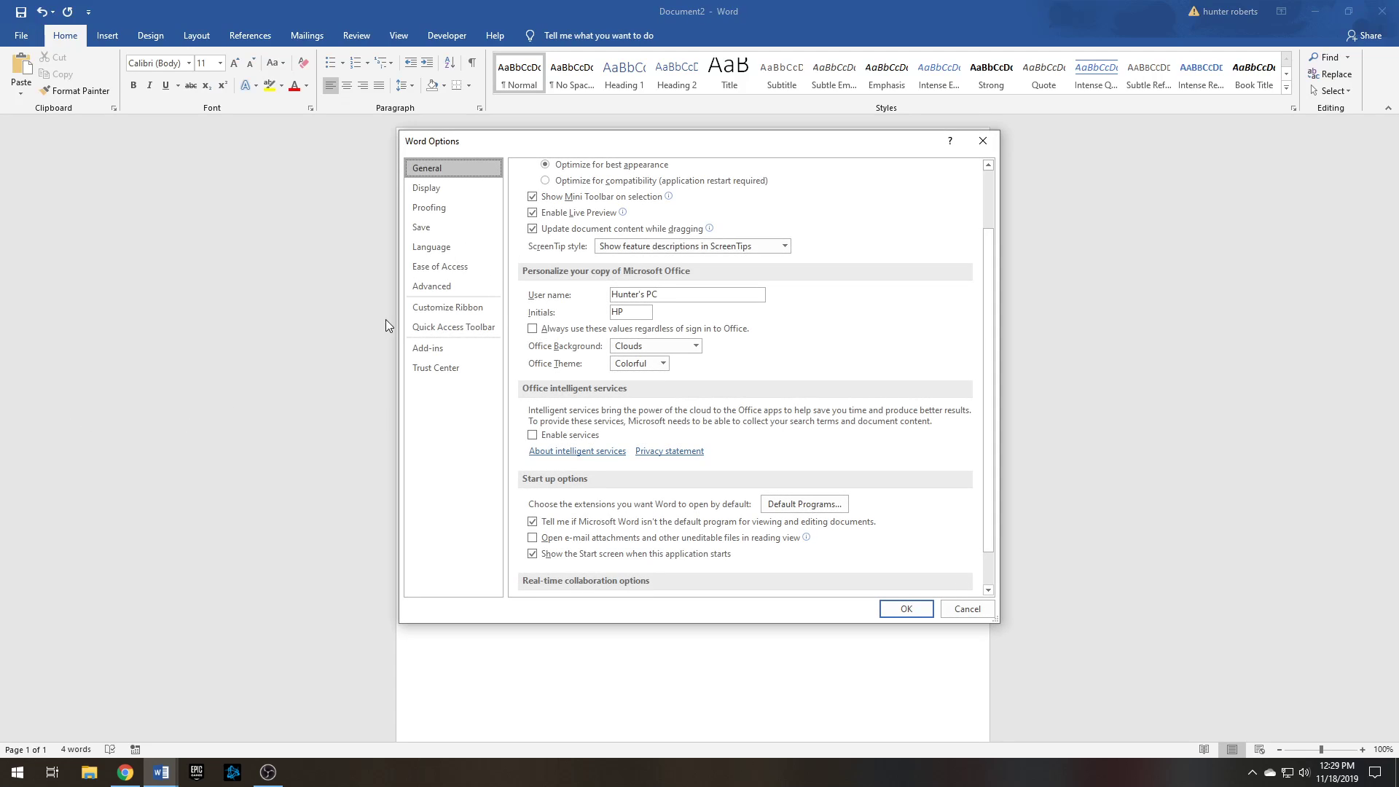
{"action": "left_click", "coordinate": [449, 312]}
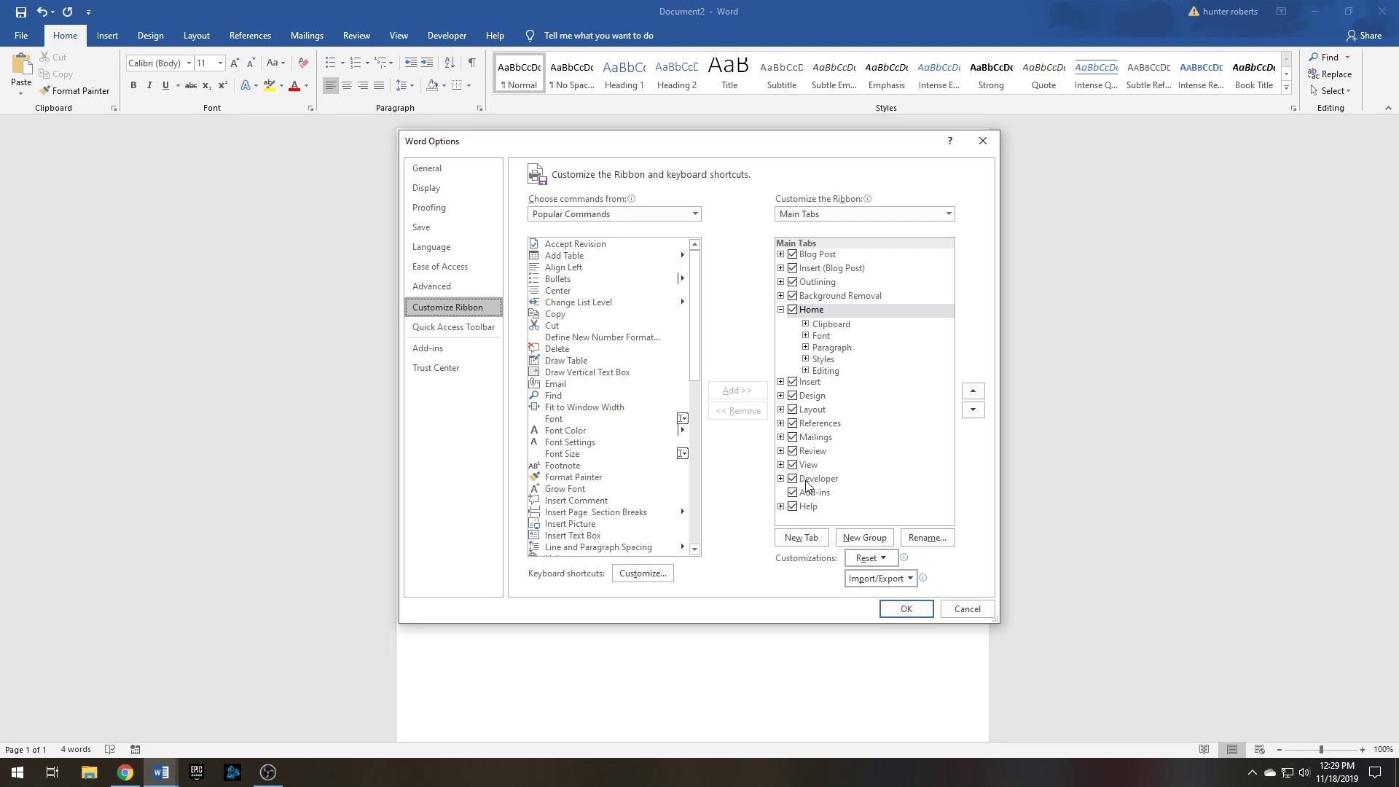
{"action": "left_click", "coordinate": [967, 609]}
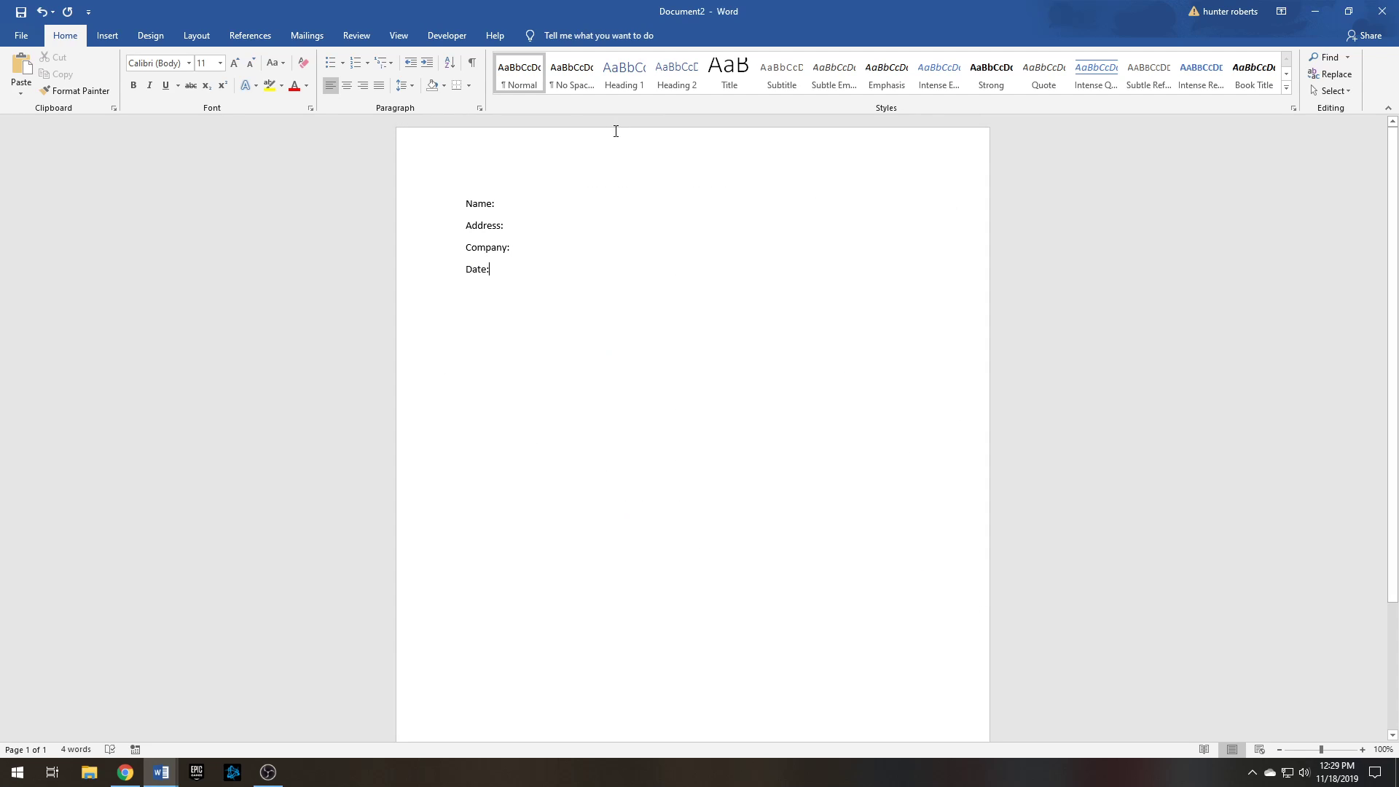
{"action": "left_click", "coordinate": [449, 39]}
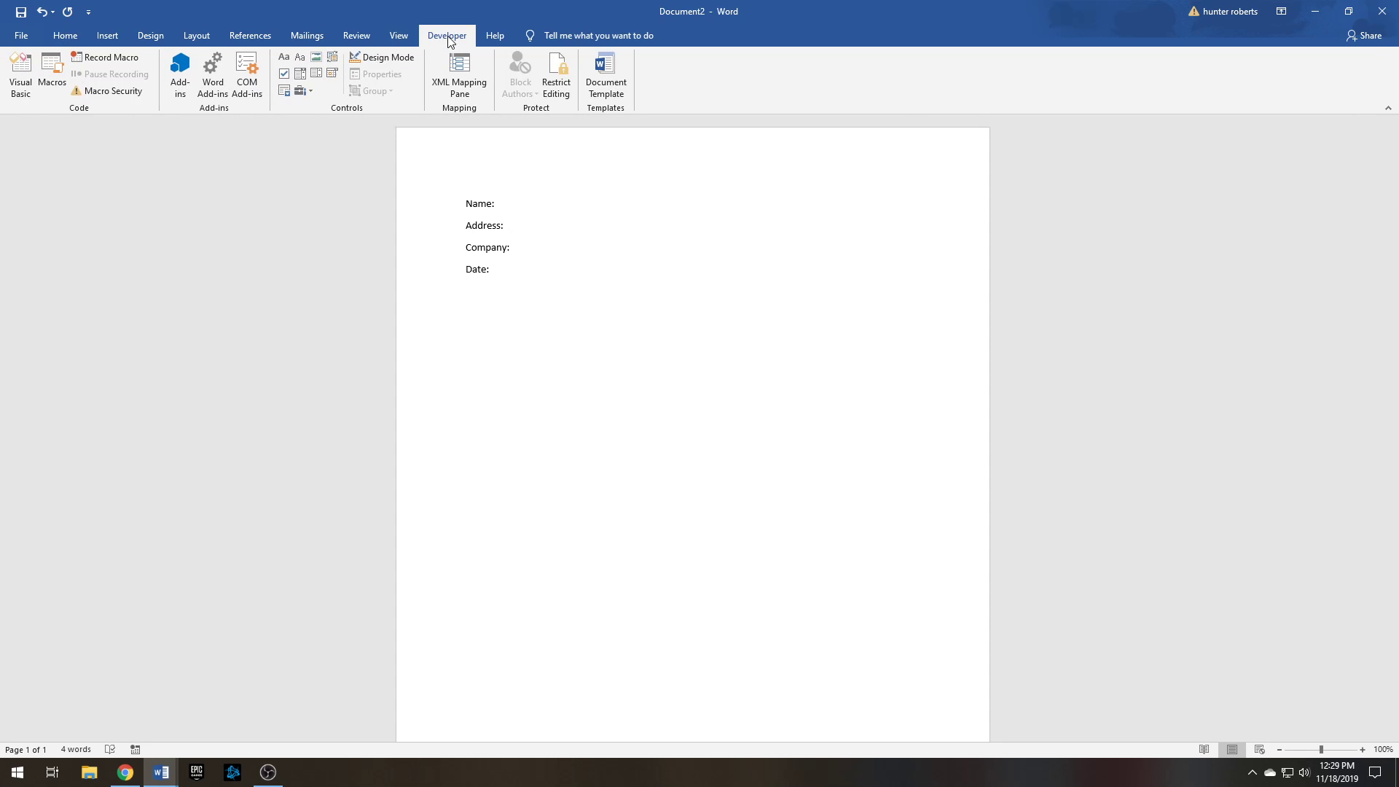
Step: Add tab gaps after Name and Address and underscore blanks after Company, Date and Name
{"action": "left_click", "coordinate": [64, 35]}
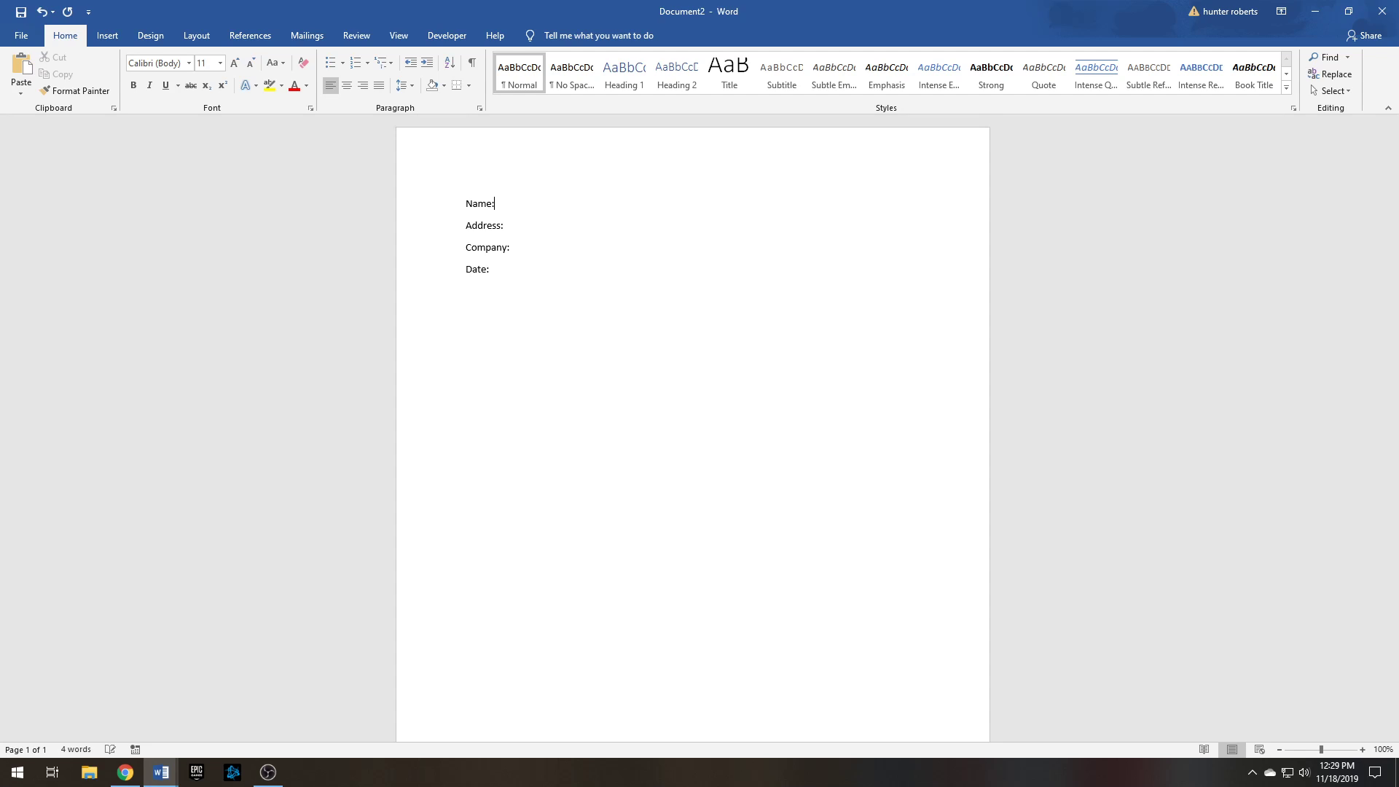
{"action": "key", "text": "Tab"}
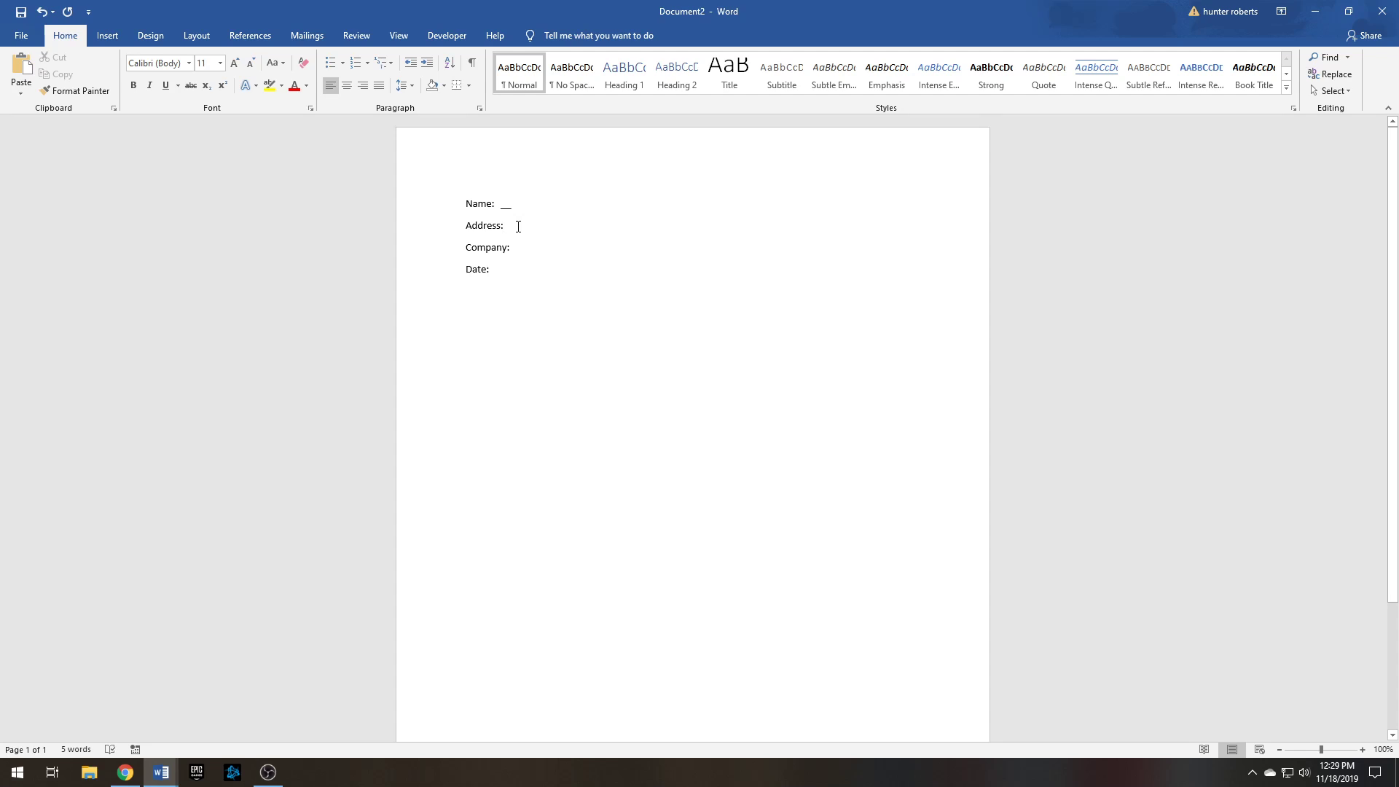
{"action": "key", "text": "Tab"}
{"action": "left_click", "coordinate": [523, 242]}
{"action": "type", "text": "_____"}
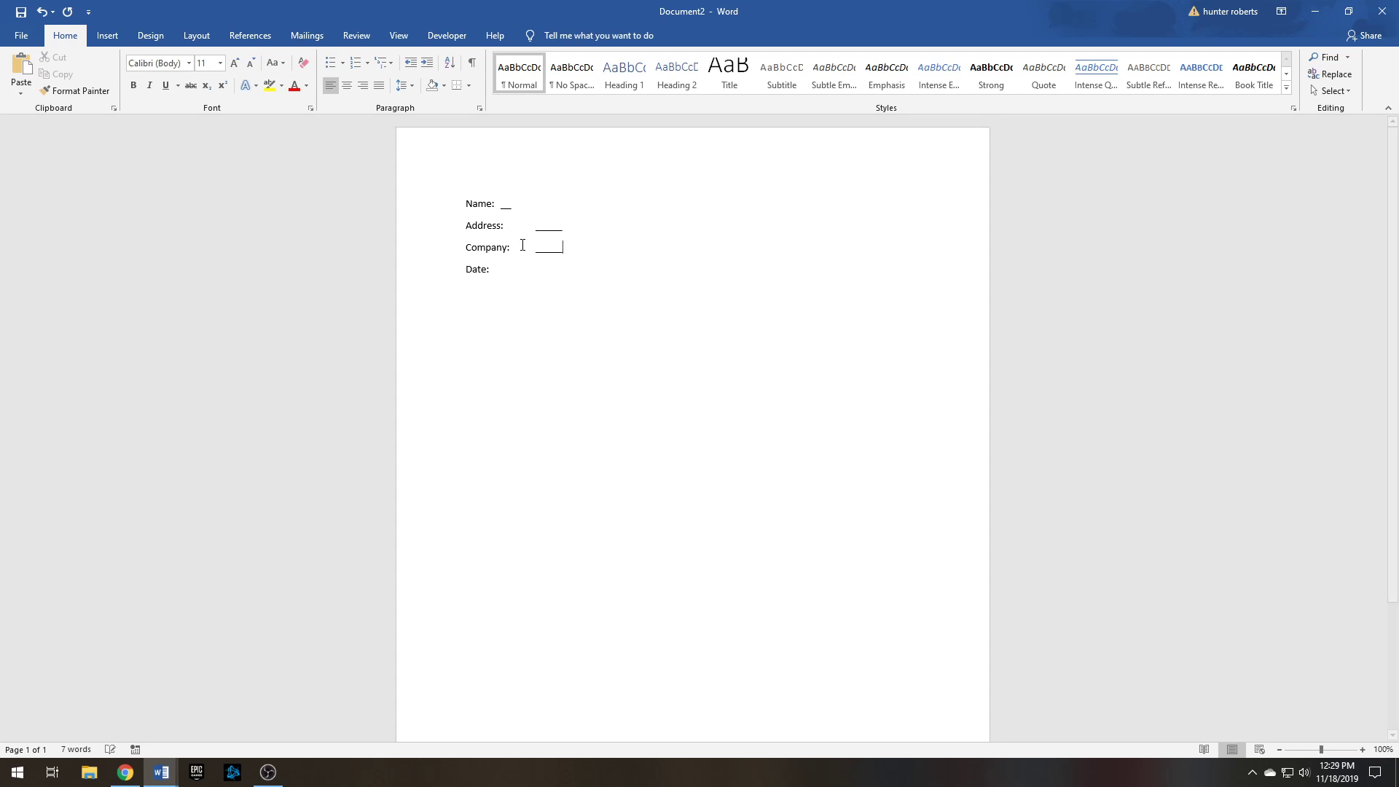
{"action": "left_click", "coordinate": [503, 271]}
{"action": "type", "text": "_______"}
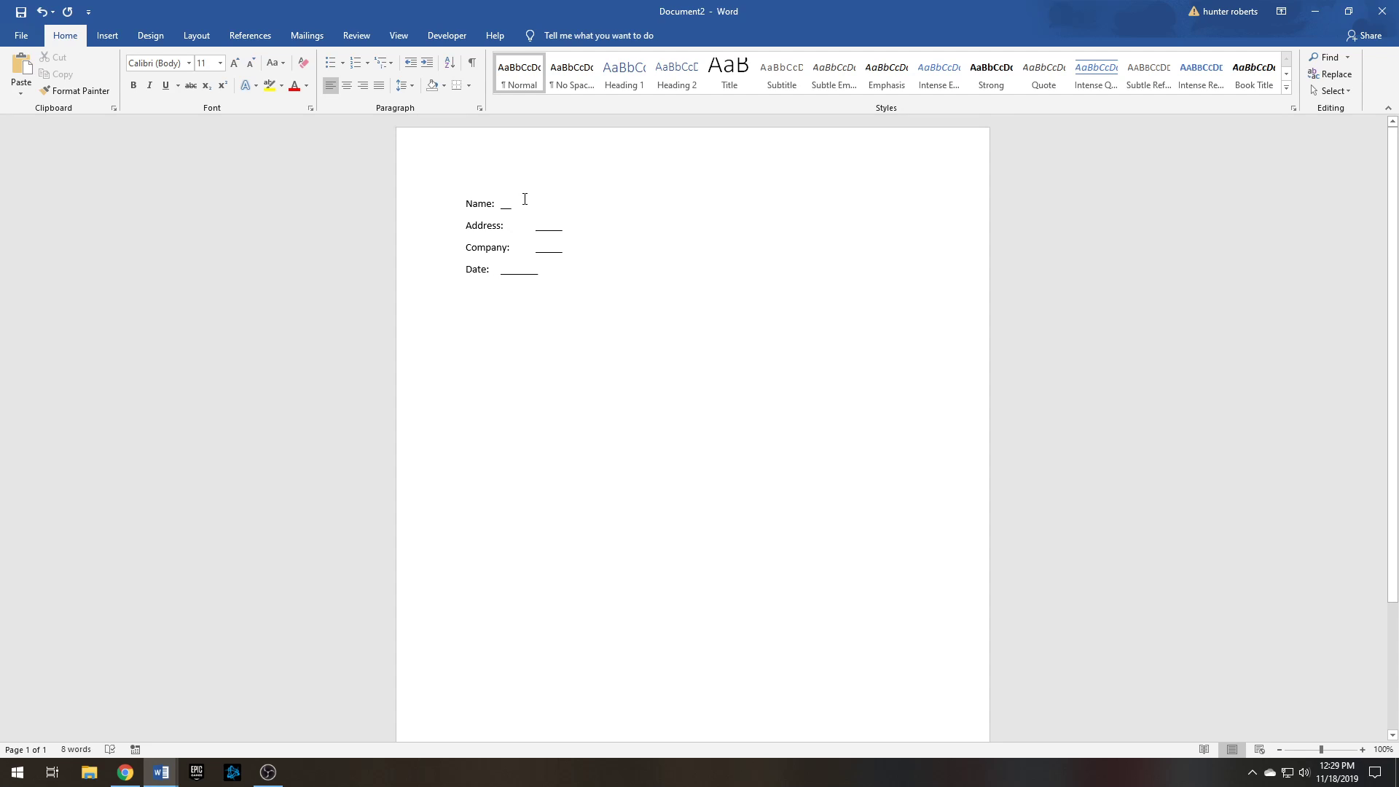
{"action": "left_click", "coordinate": [528, 210]}
{"action": "type", "text": "_______"}
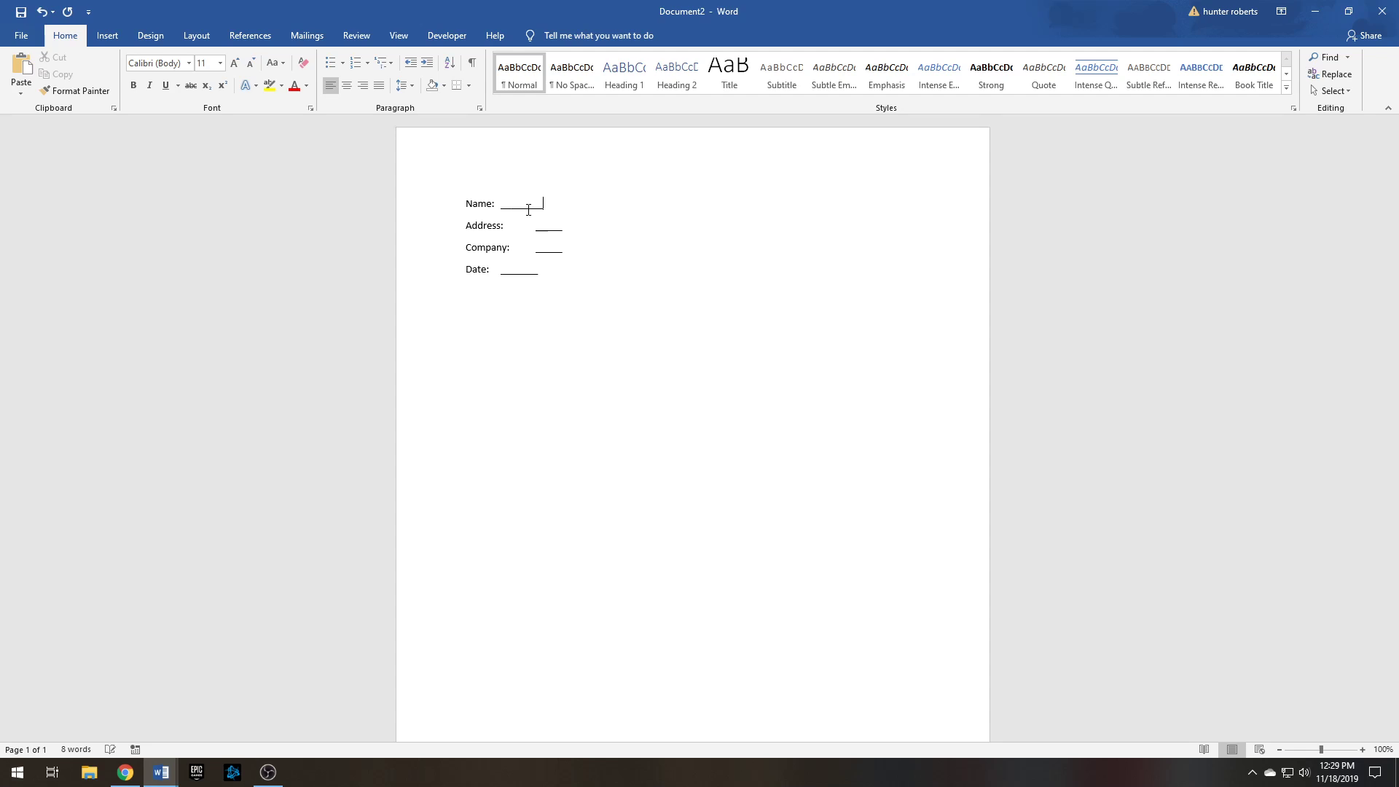
{"action": "left_click", "coordinate": [463, 204]}
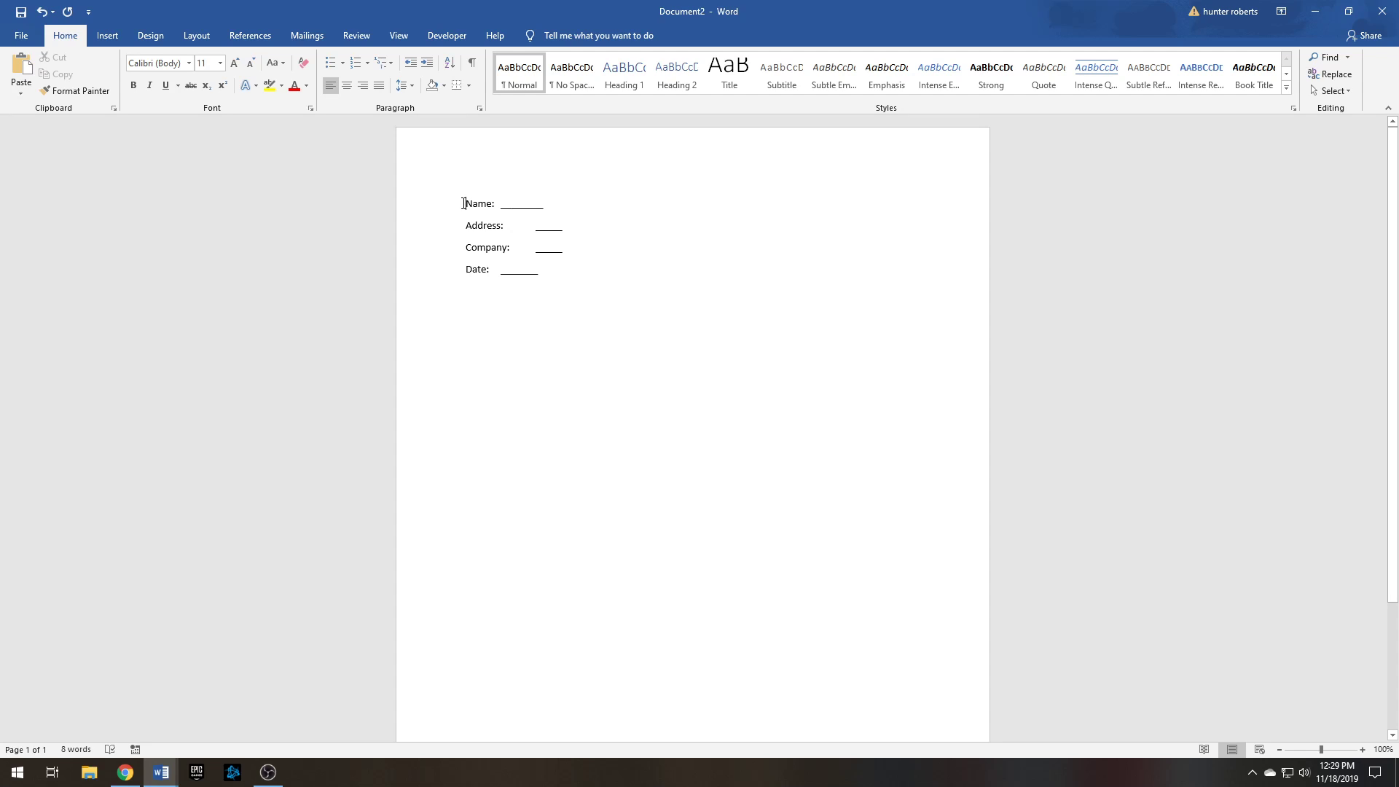
Step: Convert the four labelled lines into a two-column table, separating text at tabs
{"action": "left_click_drag", "start_coordinate": [464, 204], "coordinate": [578, 271]}
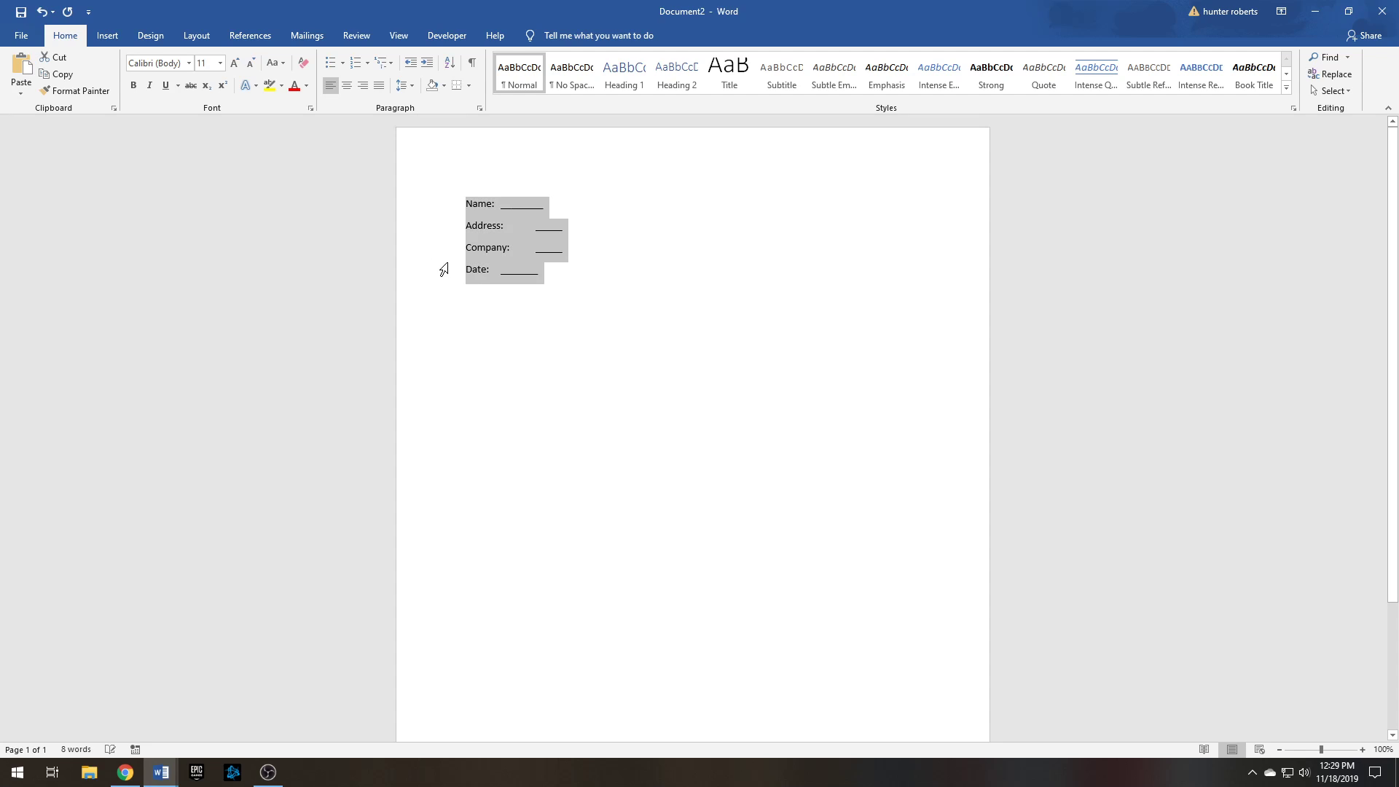
{"action": "left_click", "coordinate": [107, 35]}
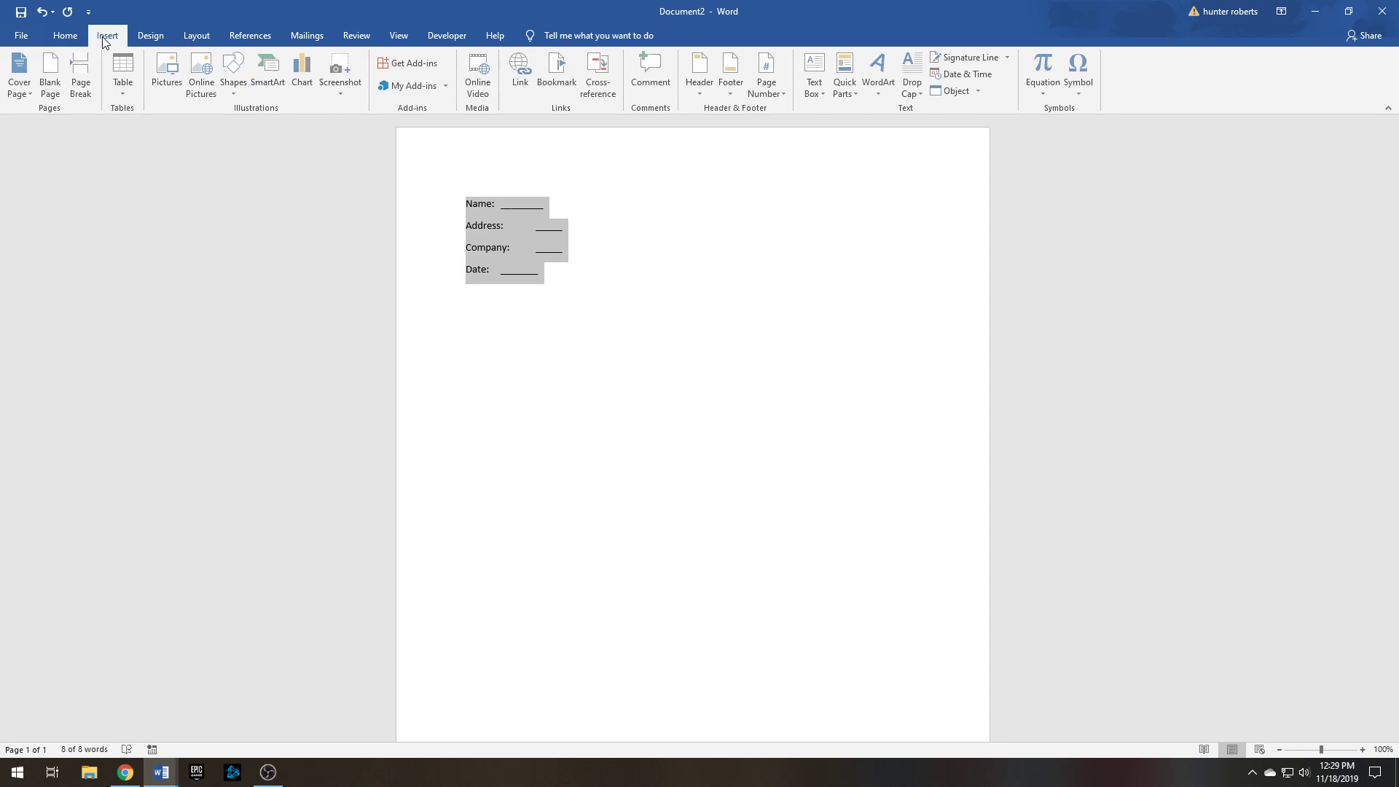
{"action": "left_click", "coordinate": [124, 73]}
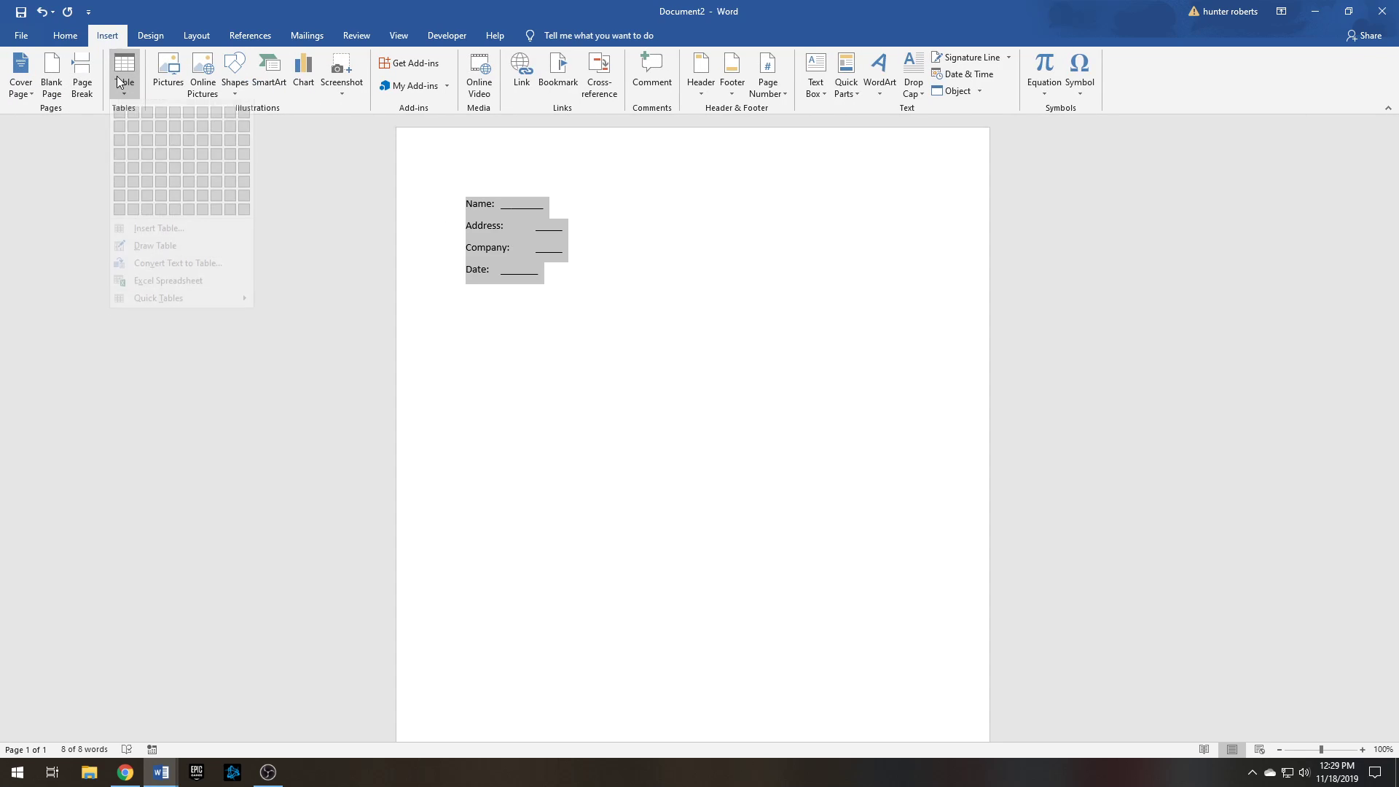
{"action": "left_click", "coordinate": [190, 275]}
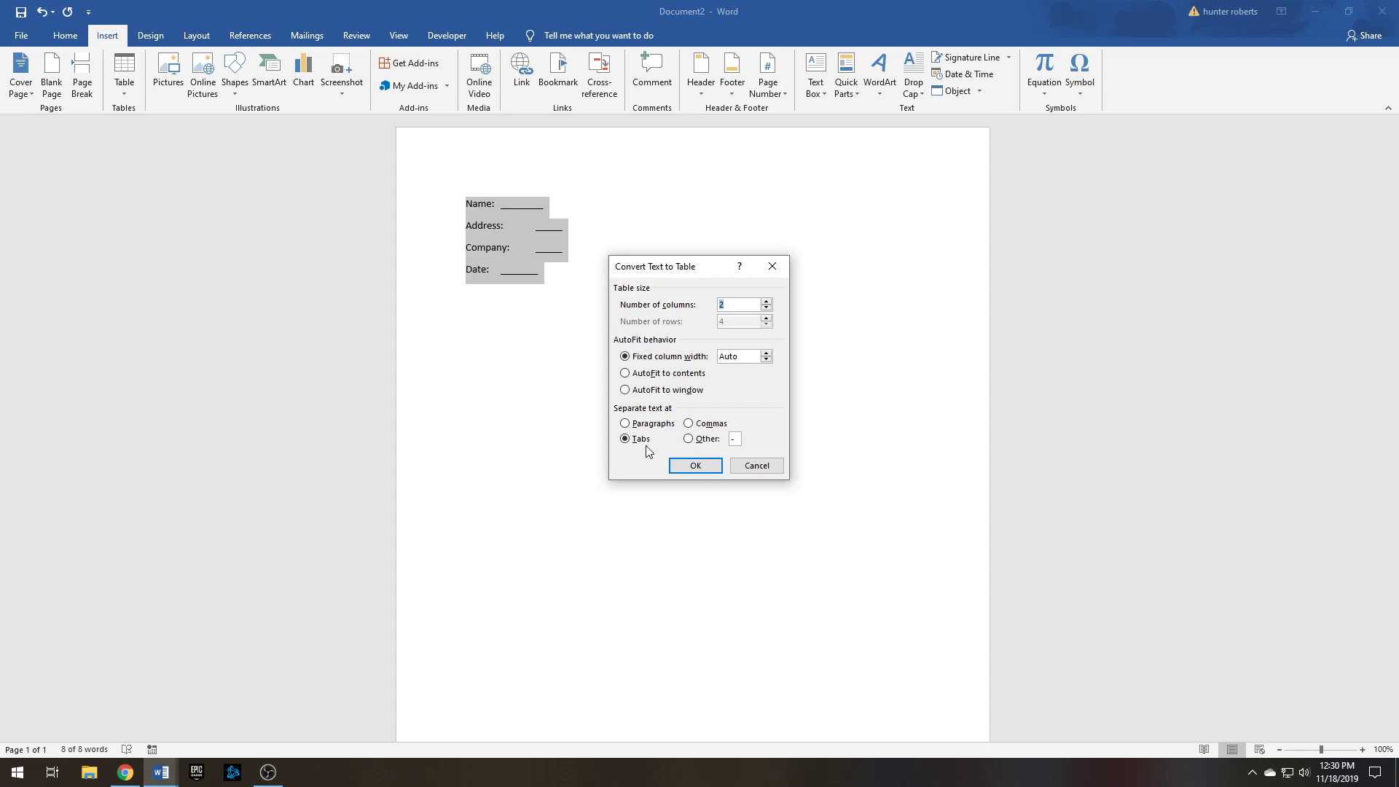
{"action": "left_click", "coordinate": [694, 466]}
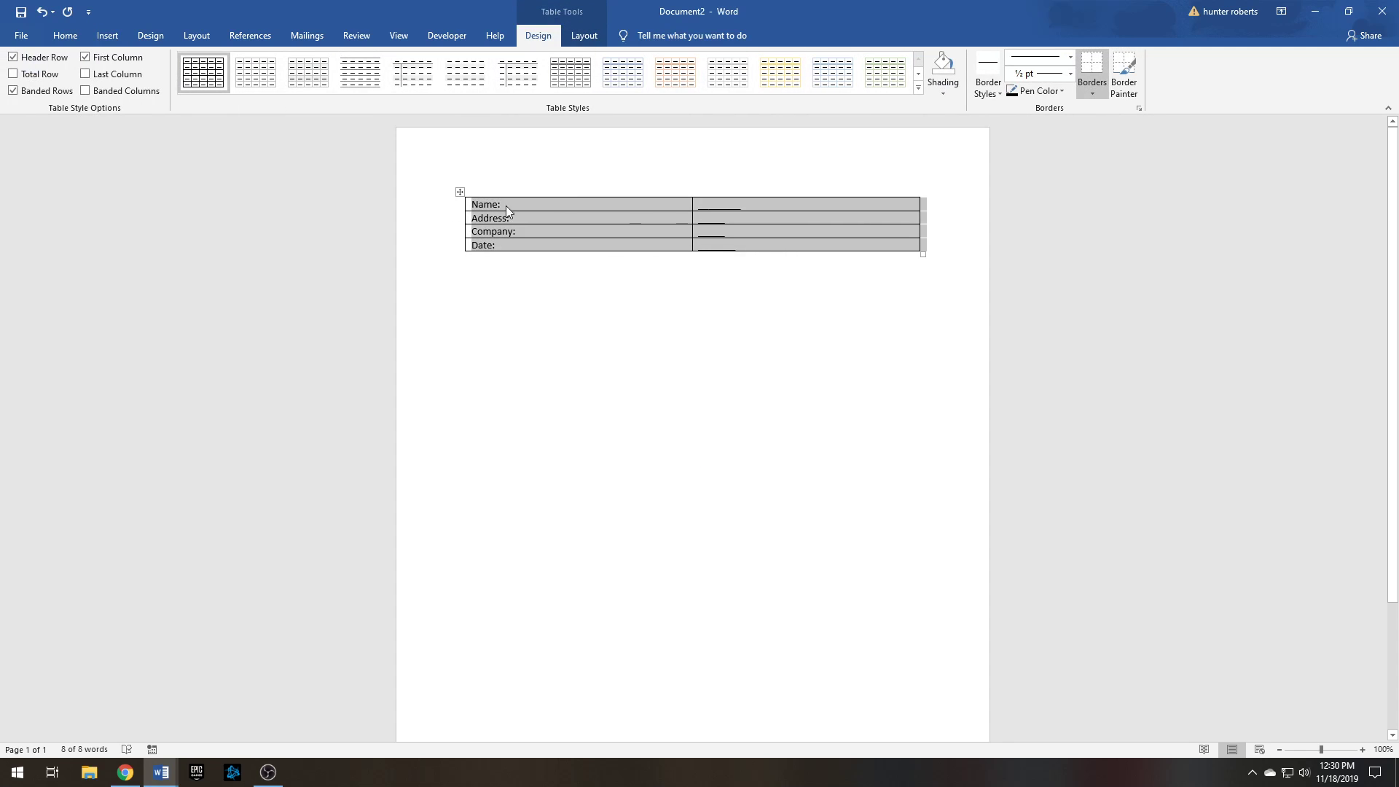
{"action": "key", "text": "Right"}
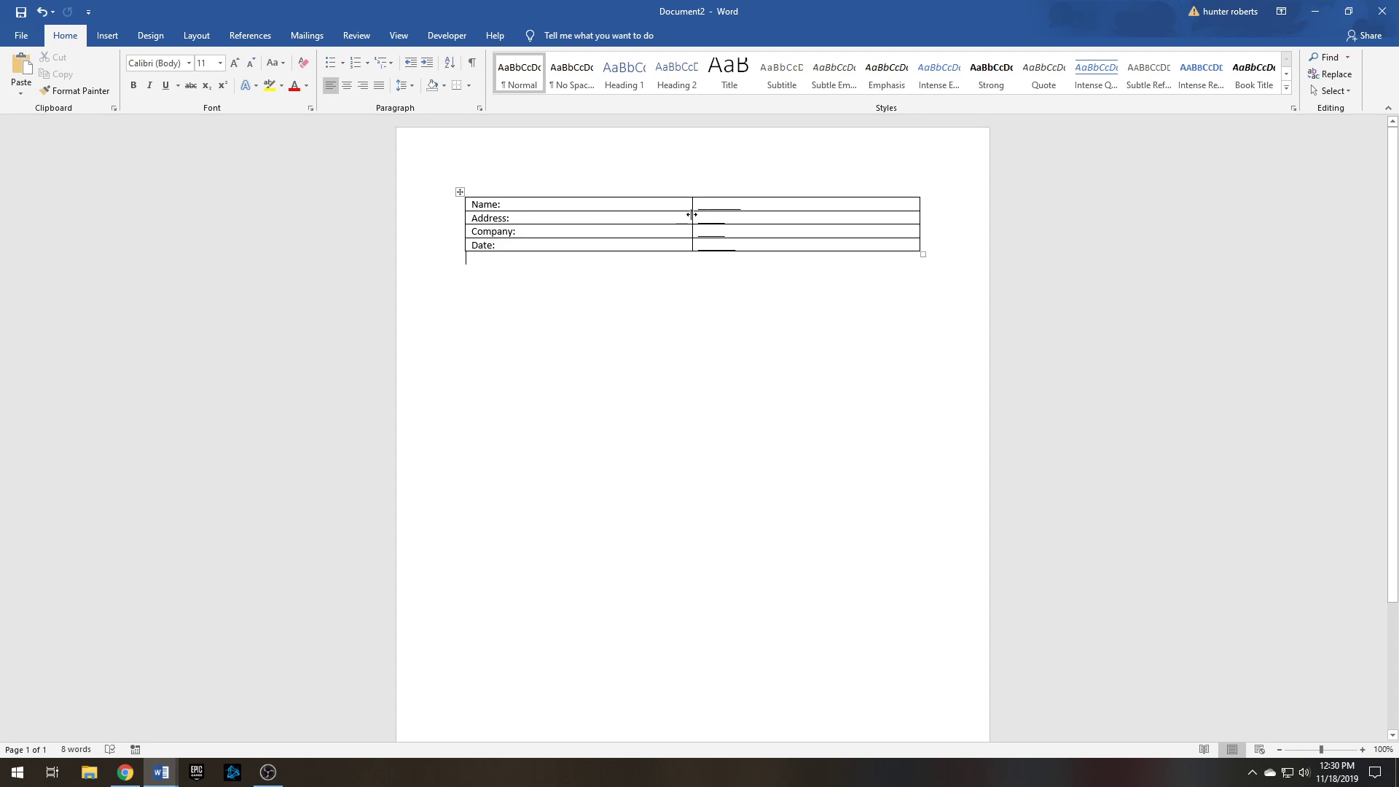
Step: Drag the column divider left to narrow the labels and delete the underscores from the value cells
{"action": "left_click_drag", "start_coordinate": [690, 215], "coordinate": [579, 216]}
{"action": "left_click", "coordinate": [649, 207]}
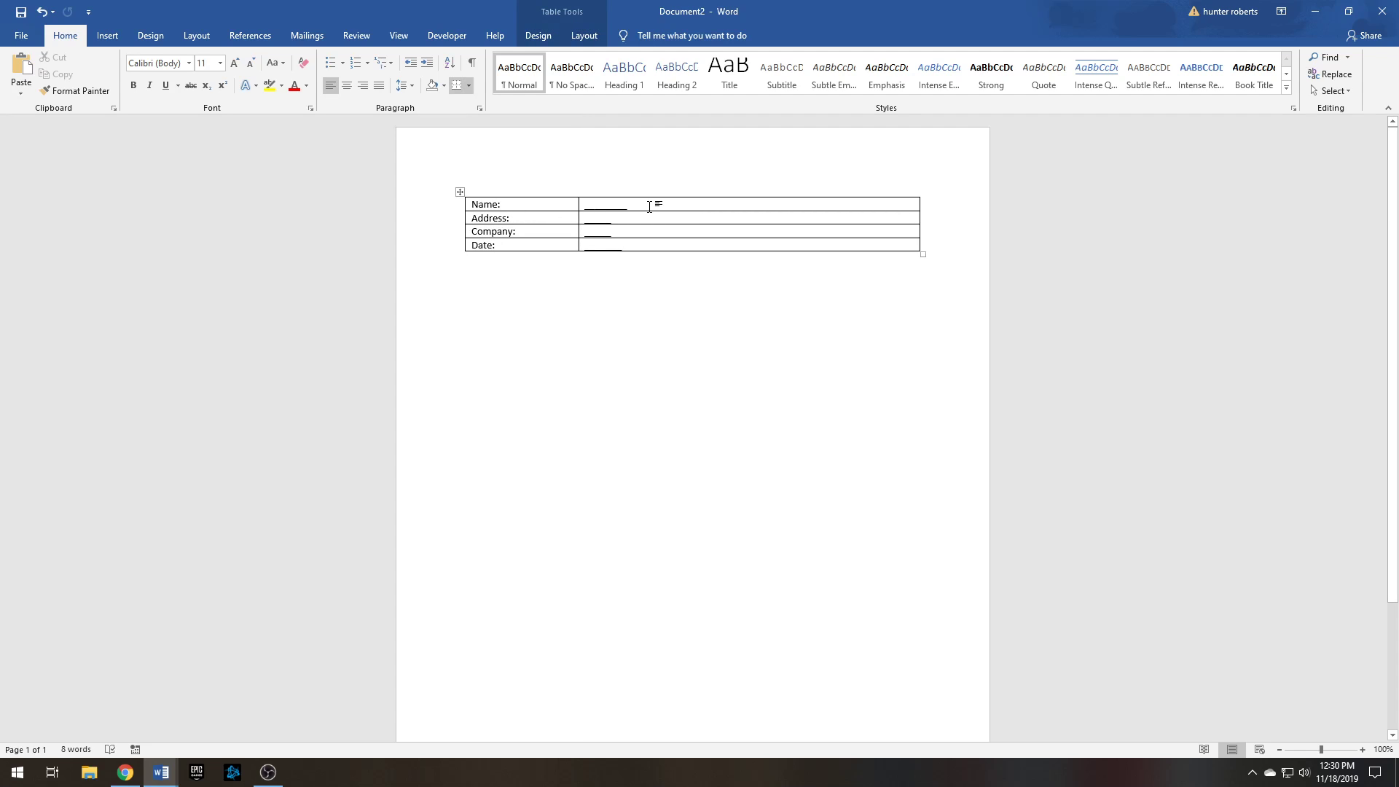
{"action": "key", "text": "ctrl+z"}
{"action": "key", "text": "BackSpace"}
{"action": "key", "text": "BackSpace"}
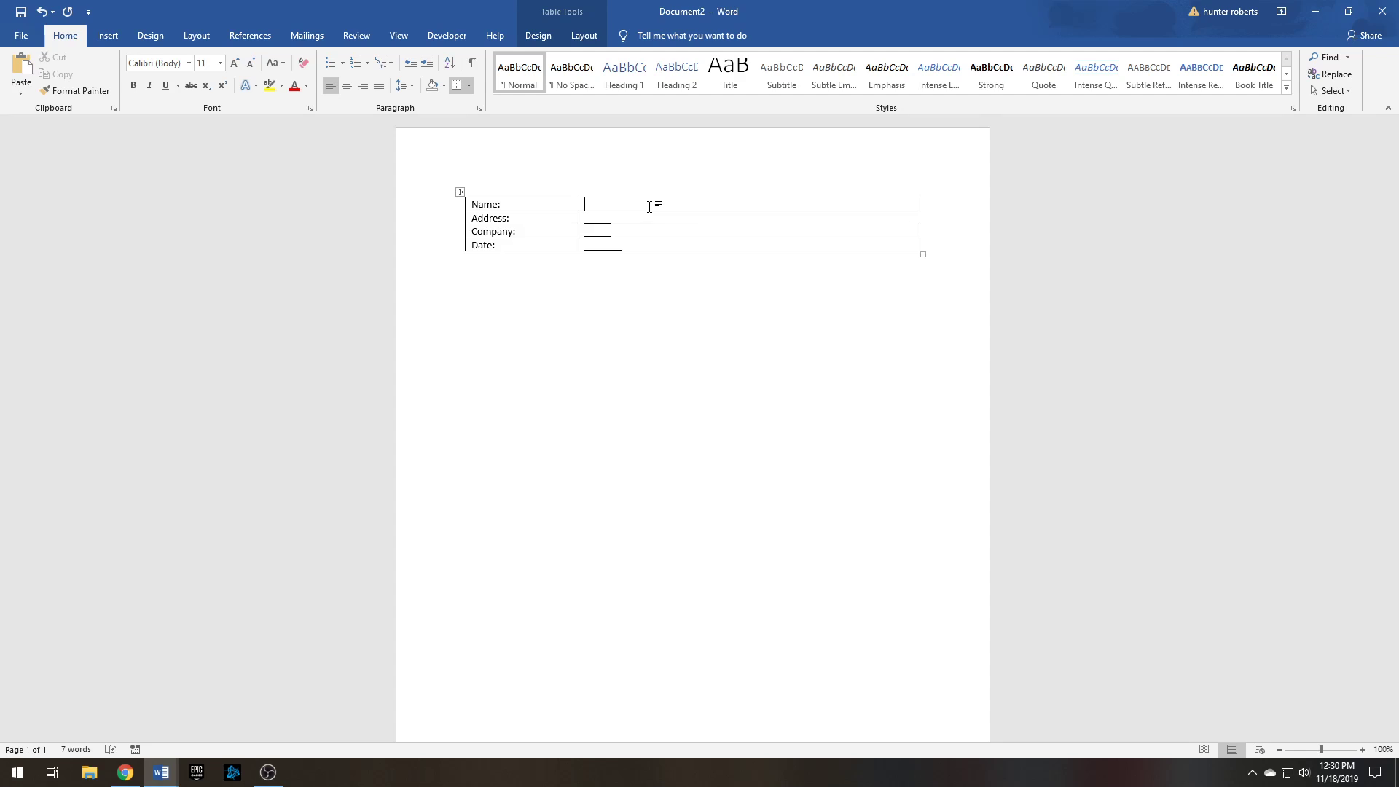
{"action": "left_click", "coordinate": [652, 217]}
{"action": "key", "text": "BackSpace"}
{"action": "key", "text": "BackSpace"}
{"action": "key", "text": "BackSpace"}
{"action": "key", "text": "BackSpace"}
{"action": "key", "text": "BackSpace"}
{"action": "key", "text": "BackSpace"}
{"action": "left_click", "coordinate": [643, 231]}
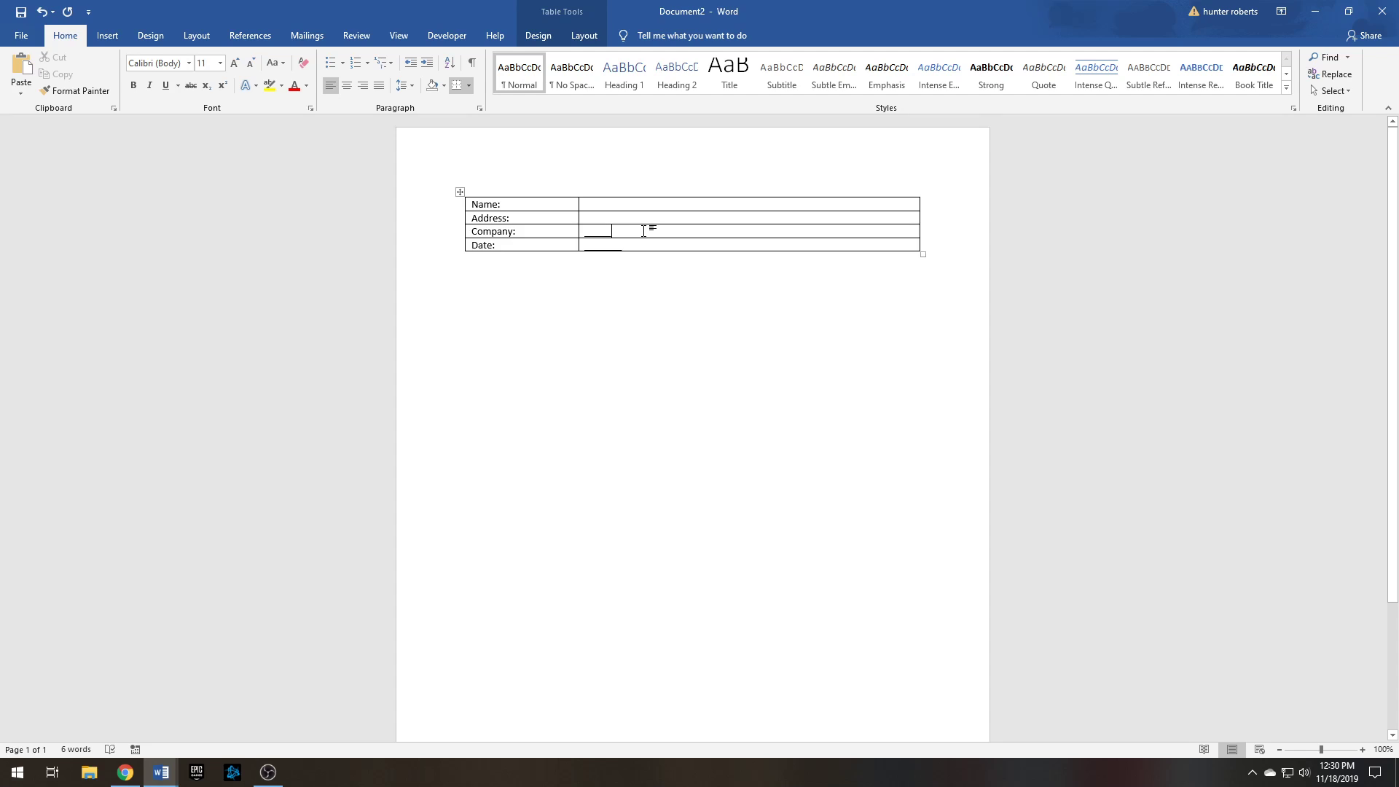
{"action": "key", "text": "BackSpace"}
{"action": "key", "text": "BackSpace"}
{"action": "key", "text": "BackSpace"}
{"action": "key", "text": "BackSpace"}
{"action": "left_click", "coordinate": [636, 244]}
{"action": "key", "text": "BackSpace"}
{"action": "key", "text": "BackSpace"}
{"action": "key", "text": "BackSpace"}
{"action": "key", "text": "BackSpace"}
{"action": "key", "text": "BackSpace"}
{"action": "left_click", "coordinate": [621, 206]}
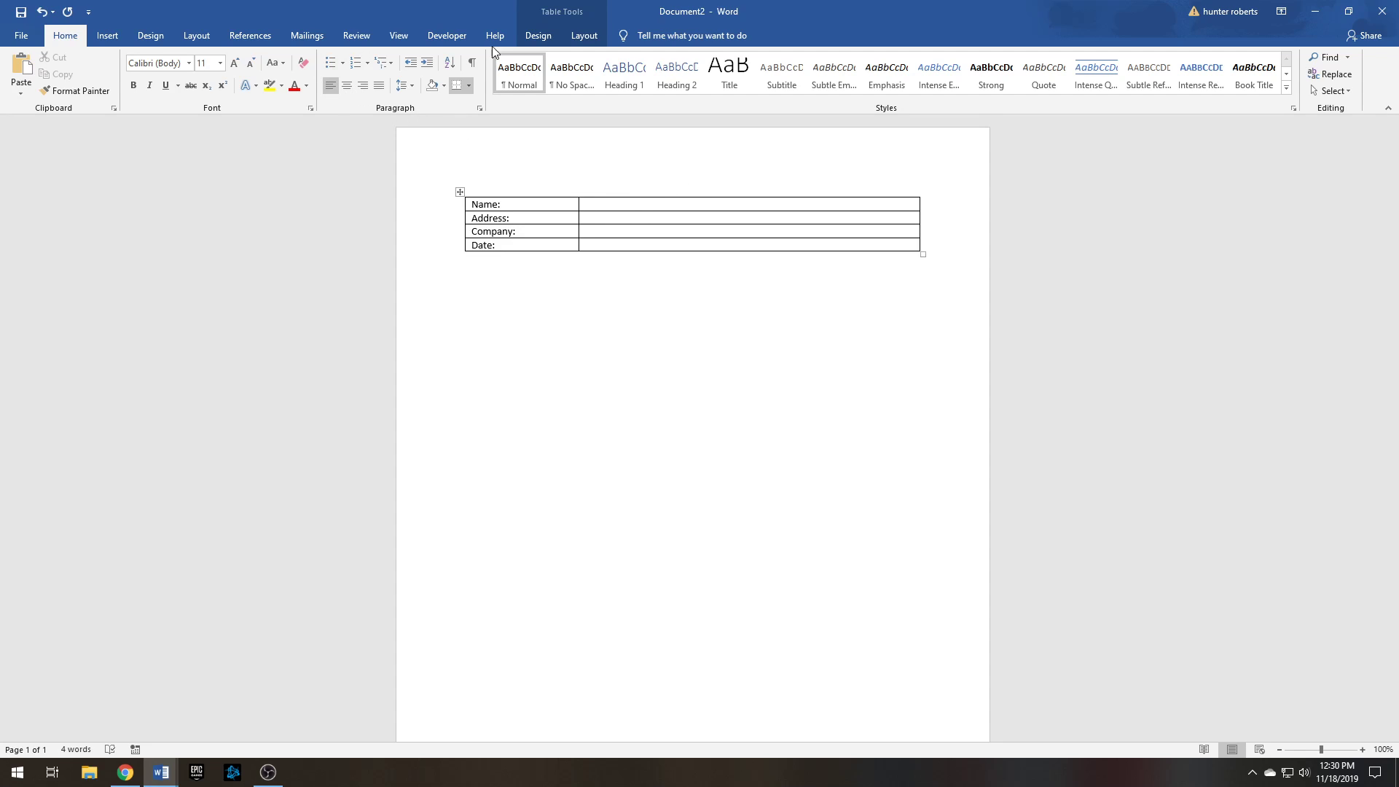
Step: Insert a plain text content control in the Name value cell and switch on Design Mode
{"action": "left_click", "coordinate": [443, 36]}
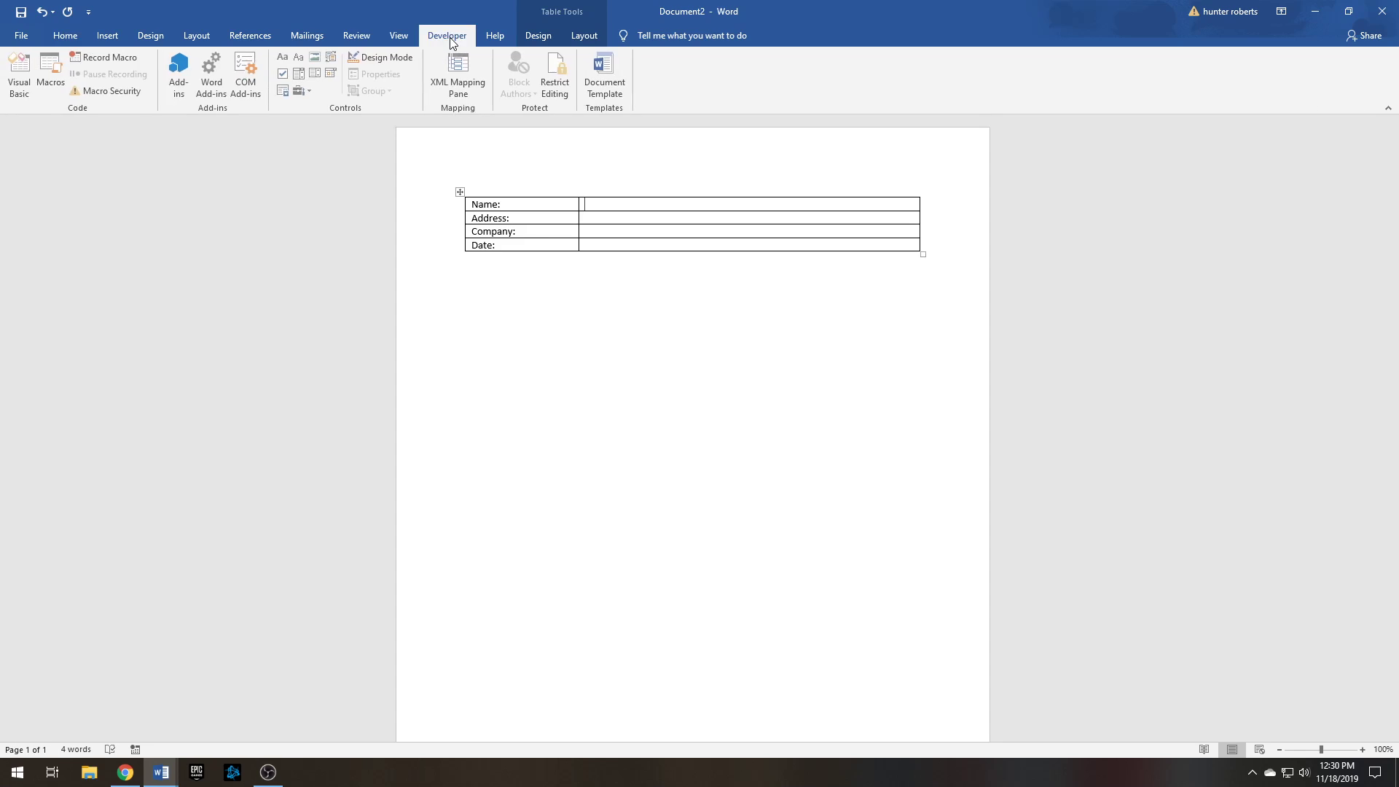
{"action": "left_click", "coordinate": [299, 58]}
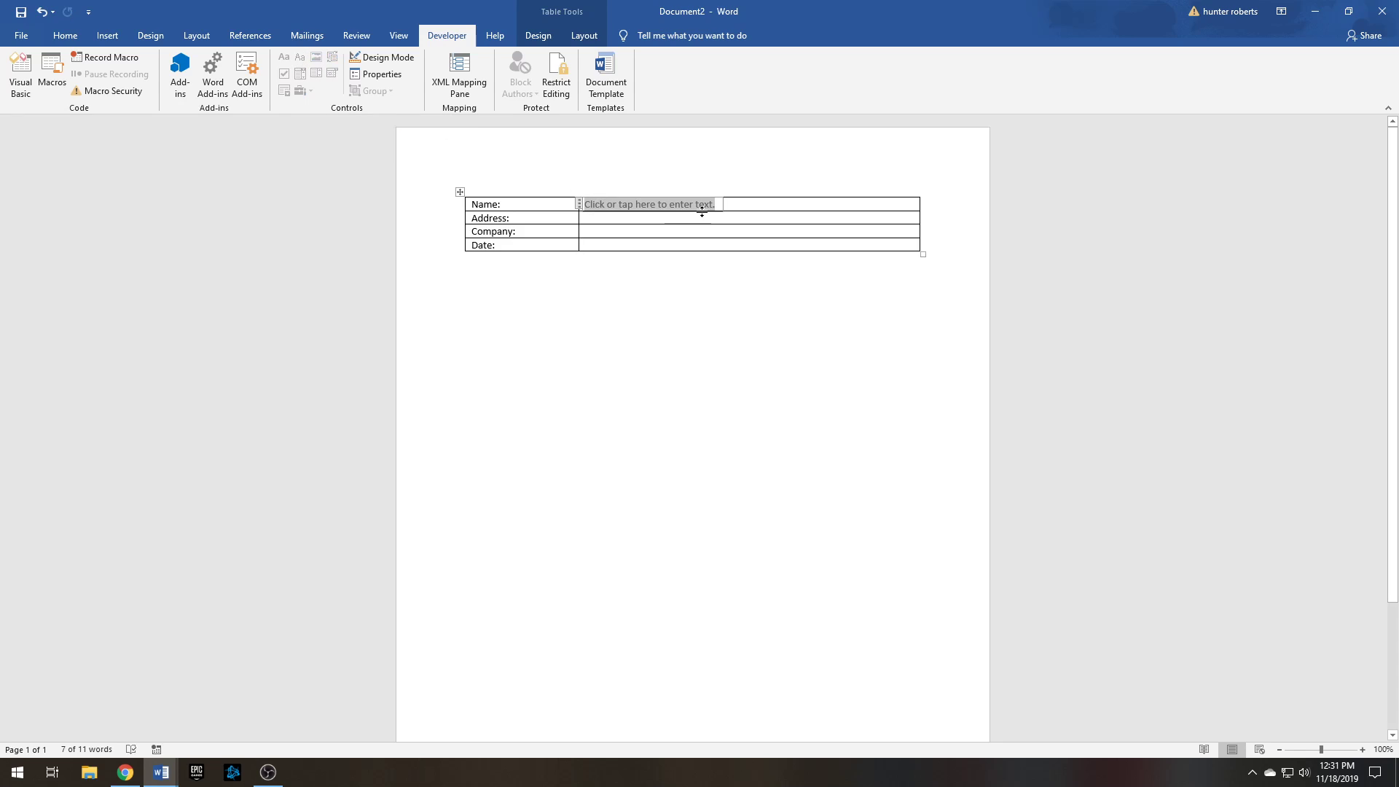
{"action": "left_click", "coordinate": [385, 59]}
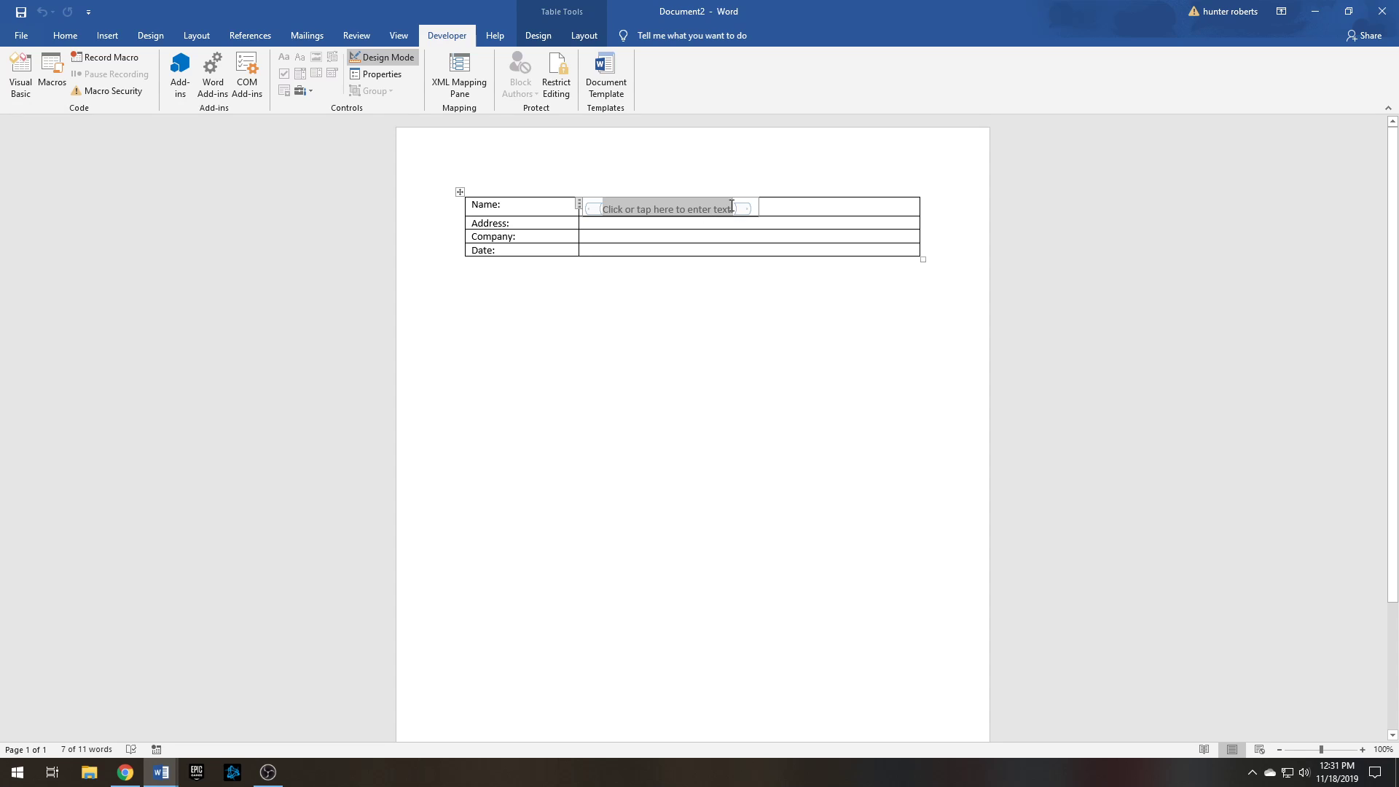
Step: Title the Name control 'First Name' with tag 'Fname' and change its placeholder to 'First Name'
{"action": "left_click", "coordinate": [375, 73]}
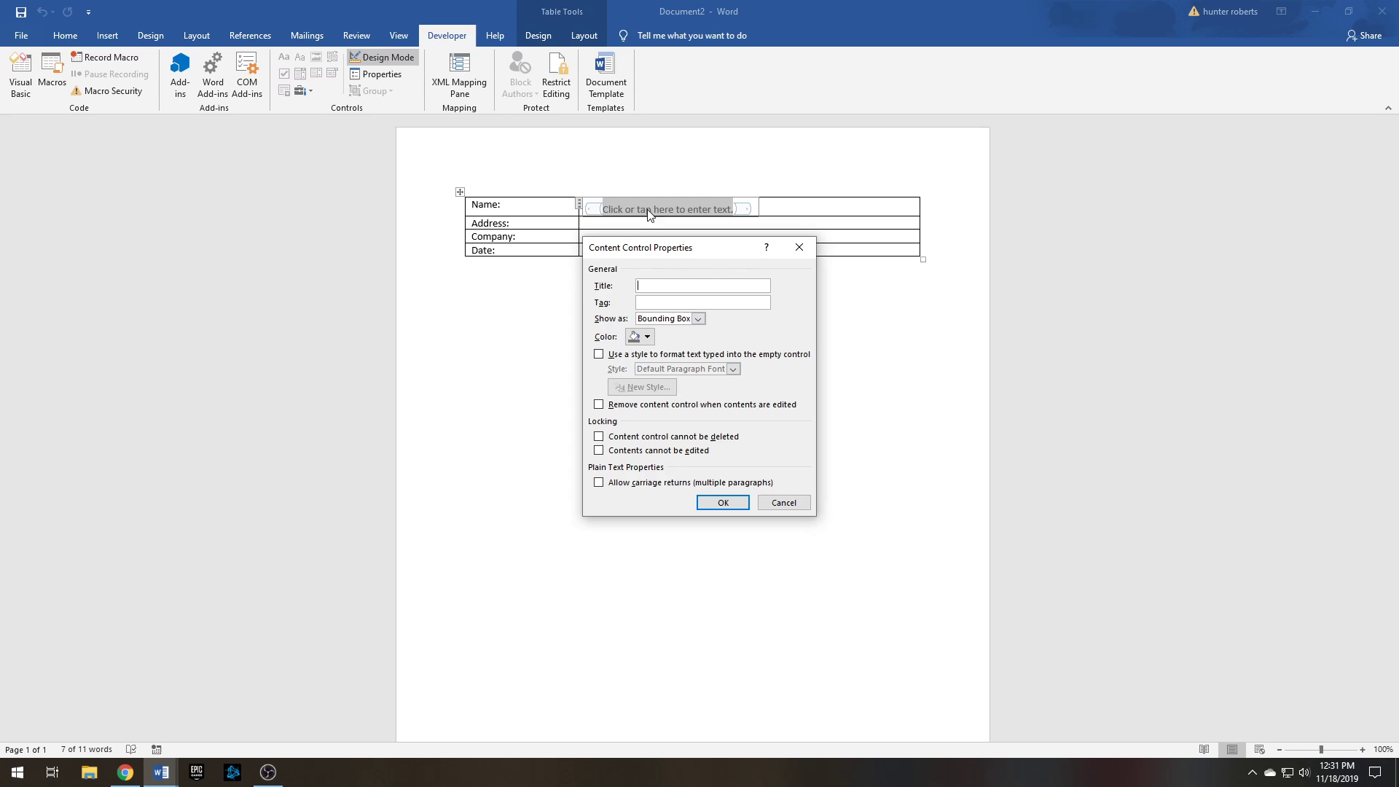
{"action": "type", "text": "First Nmae"}
{"action": "key", "text": "BackSpace"}
{"action": "key", "text": "BackSpace"}
{"action": "key", "text": "BackSpace"}
{"action": "type", "text": "am"}
{"action": "left_click", "coordinate": [652, 303]}
{"action": "type", "text": "Fname"}
{"action": "left_click", "coordinate": [722, 503]}
{"action": "left_click_drag", "start_coordinate": [761, 211], "coordinate": [635, 213]}
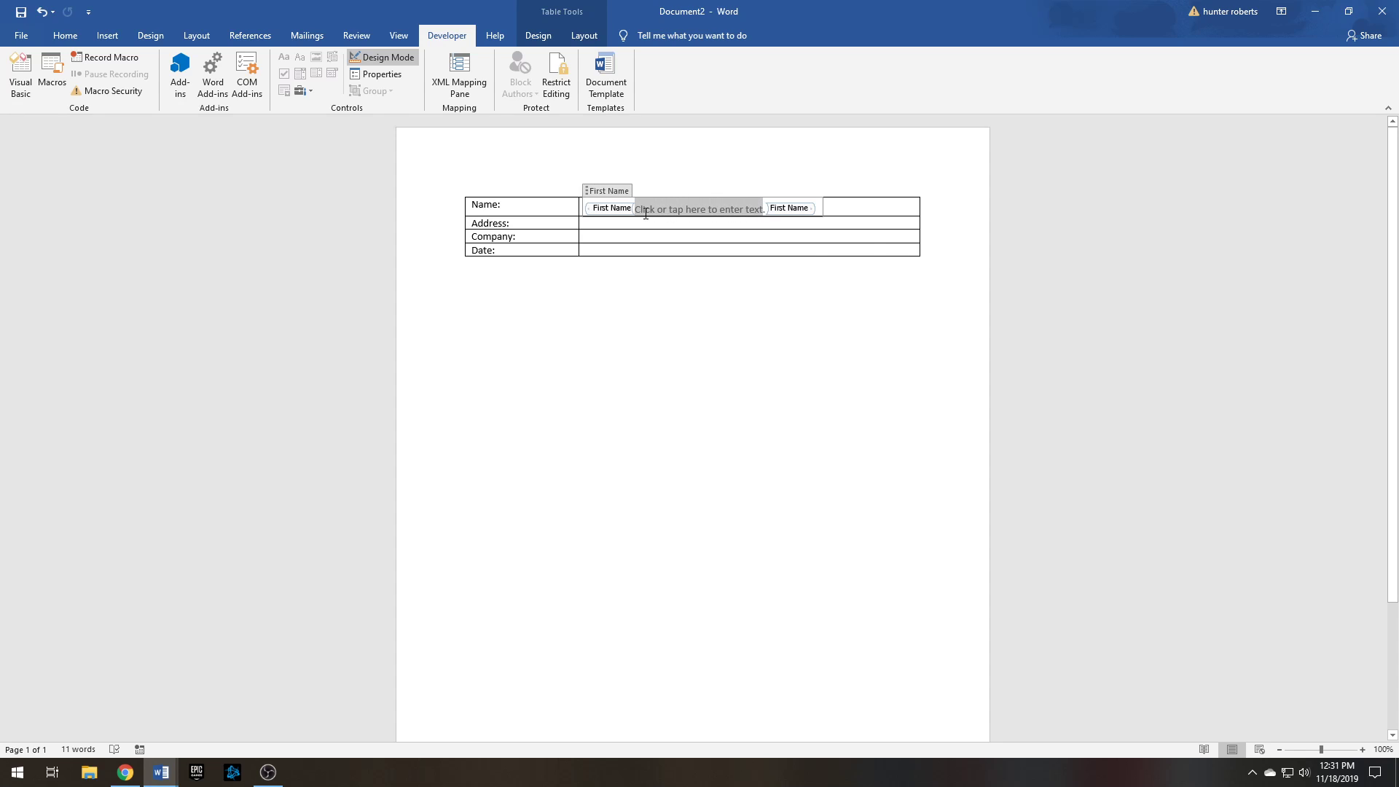
{"action": "type", "text": "First Name"}
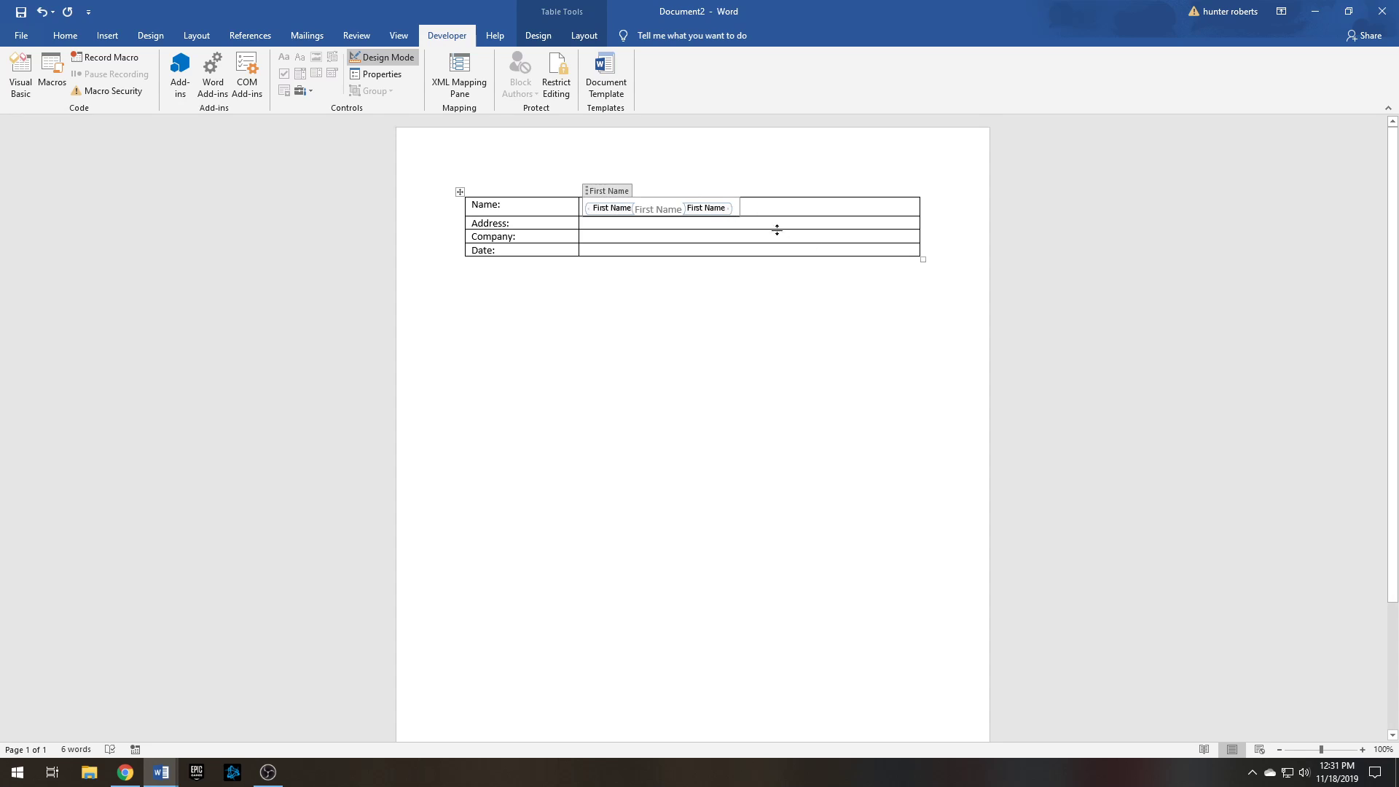
Step: Insert a blank row below the Name row
{"action": "left_click", "coordinate": [536, 204]}
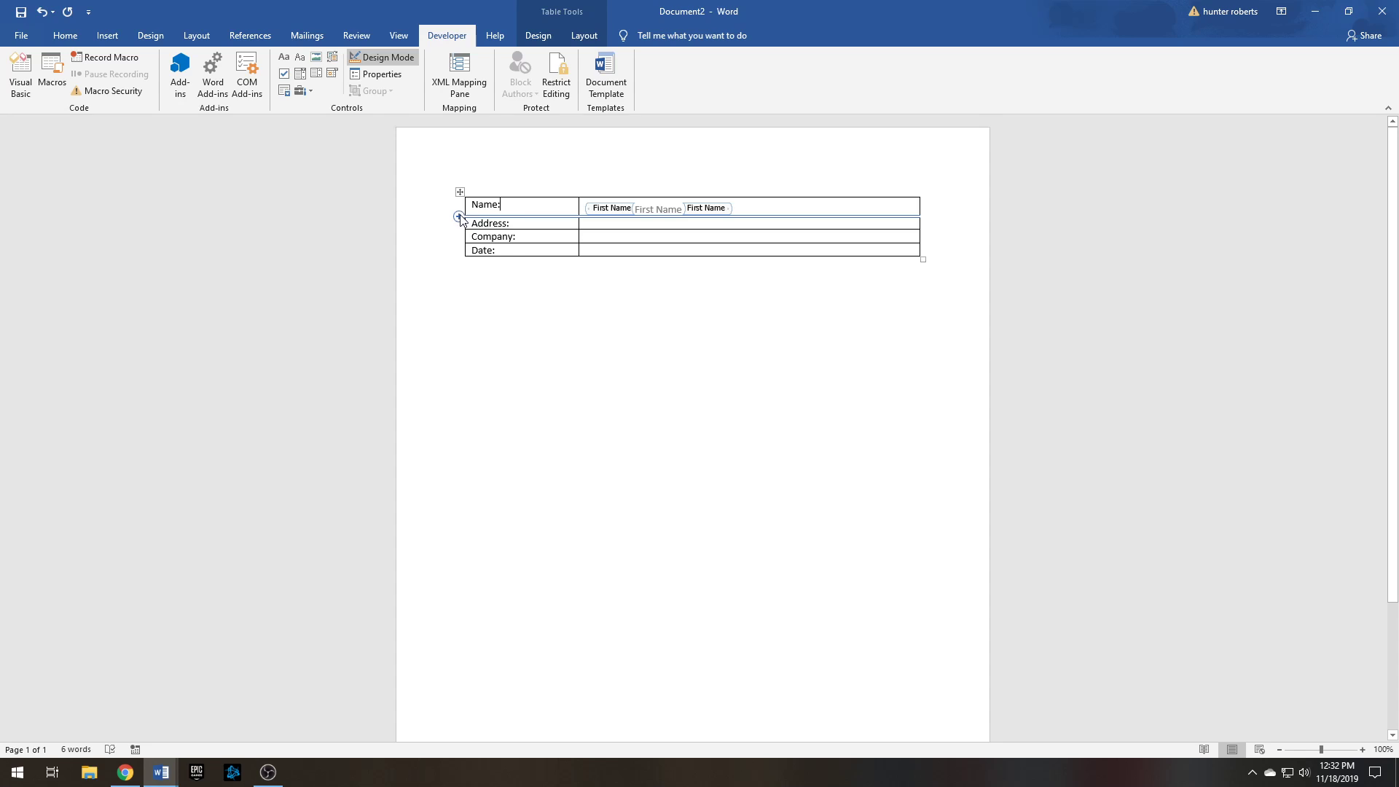
{"action": "left_click", "coordinate": [461, 218]}
{"action": "left_click", "coordinate": [528, 224]}
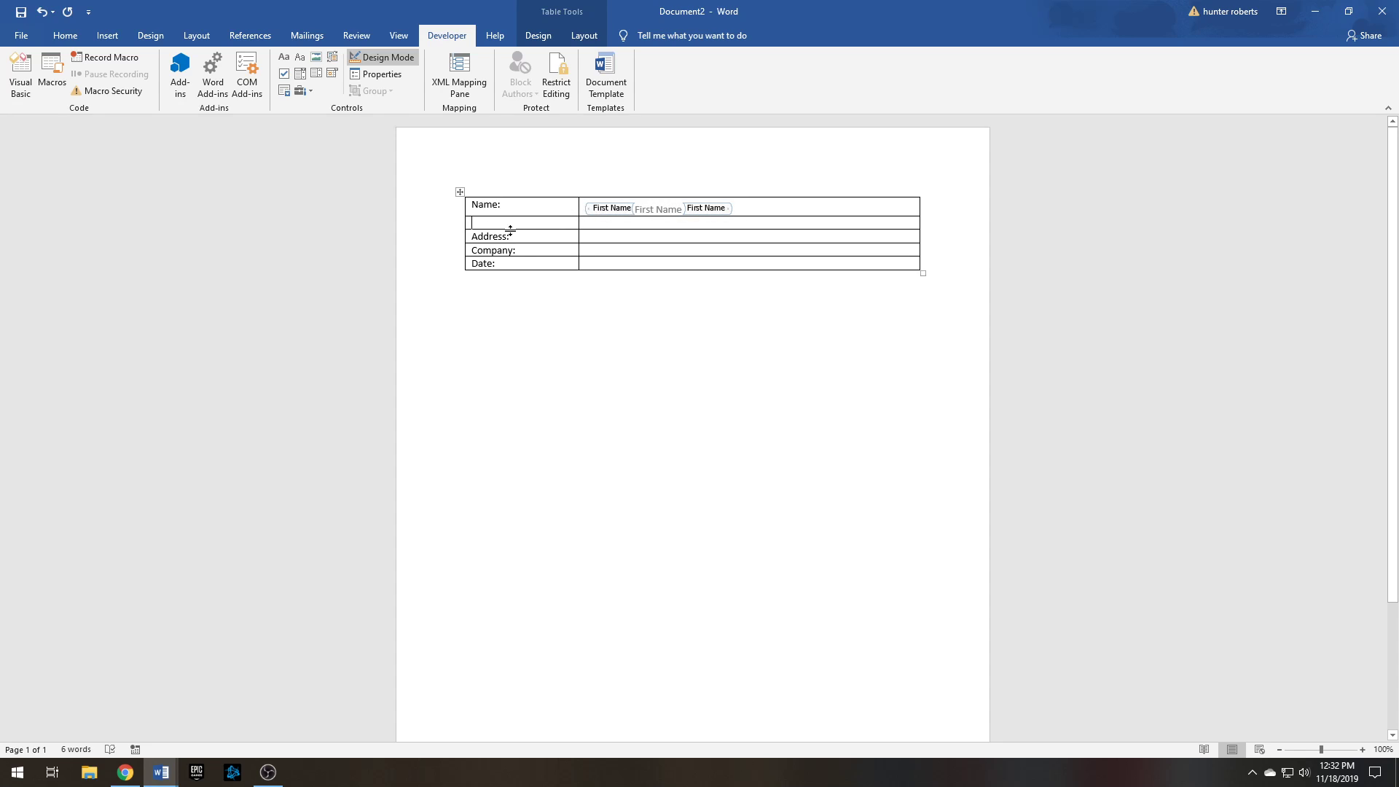
Step: Add a plain text control in the Address cell titled 'Address line' with tag 'aa1'
{"action": "left_click", "coordinate": [583, 240]}
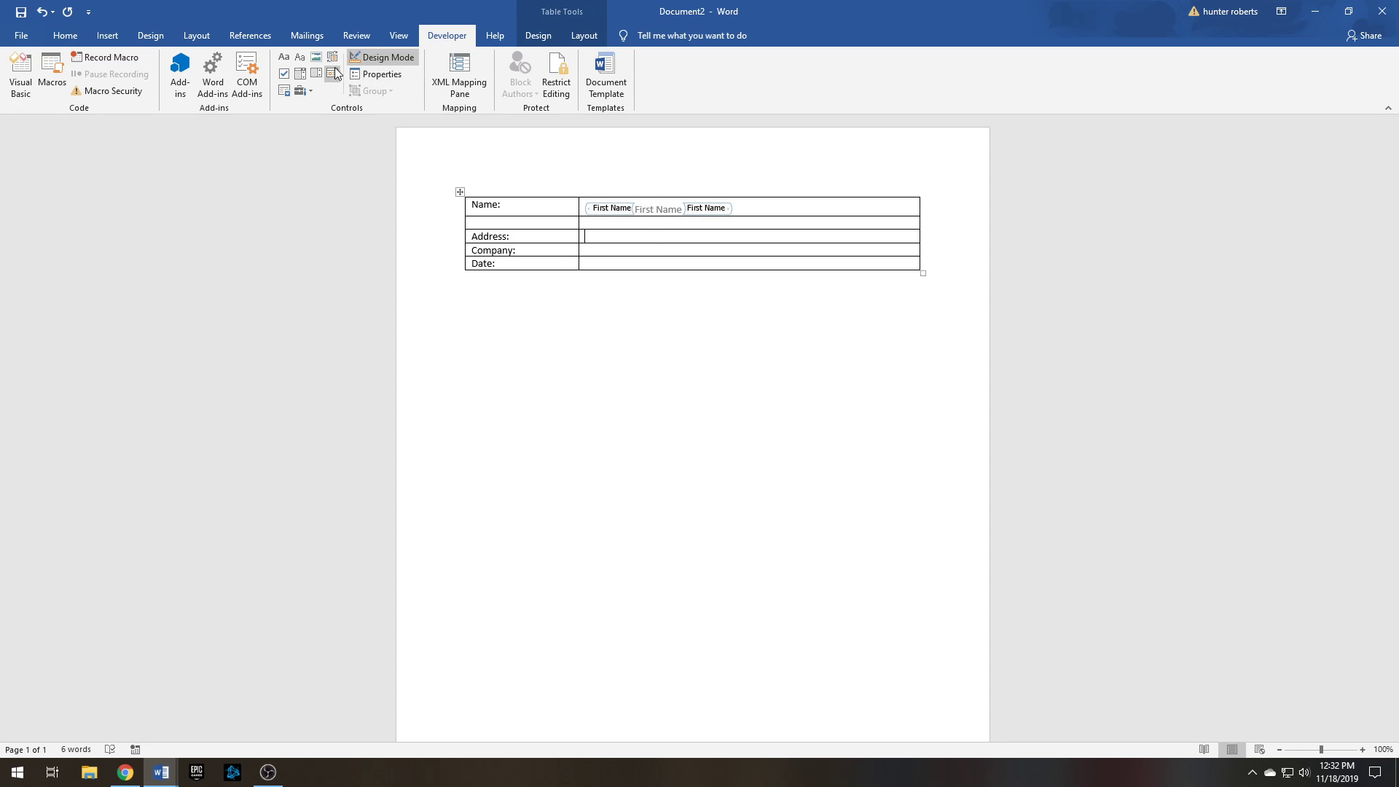
{"action": "left_click", "coordinate": [299, 58]}
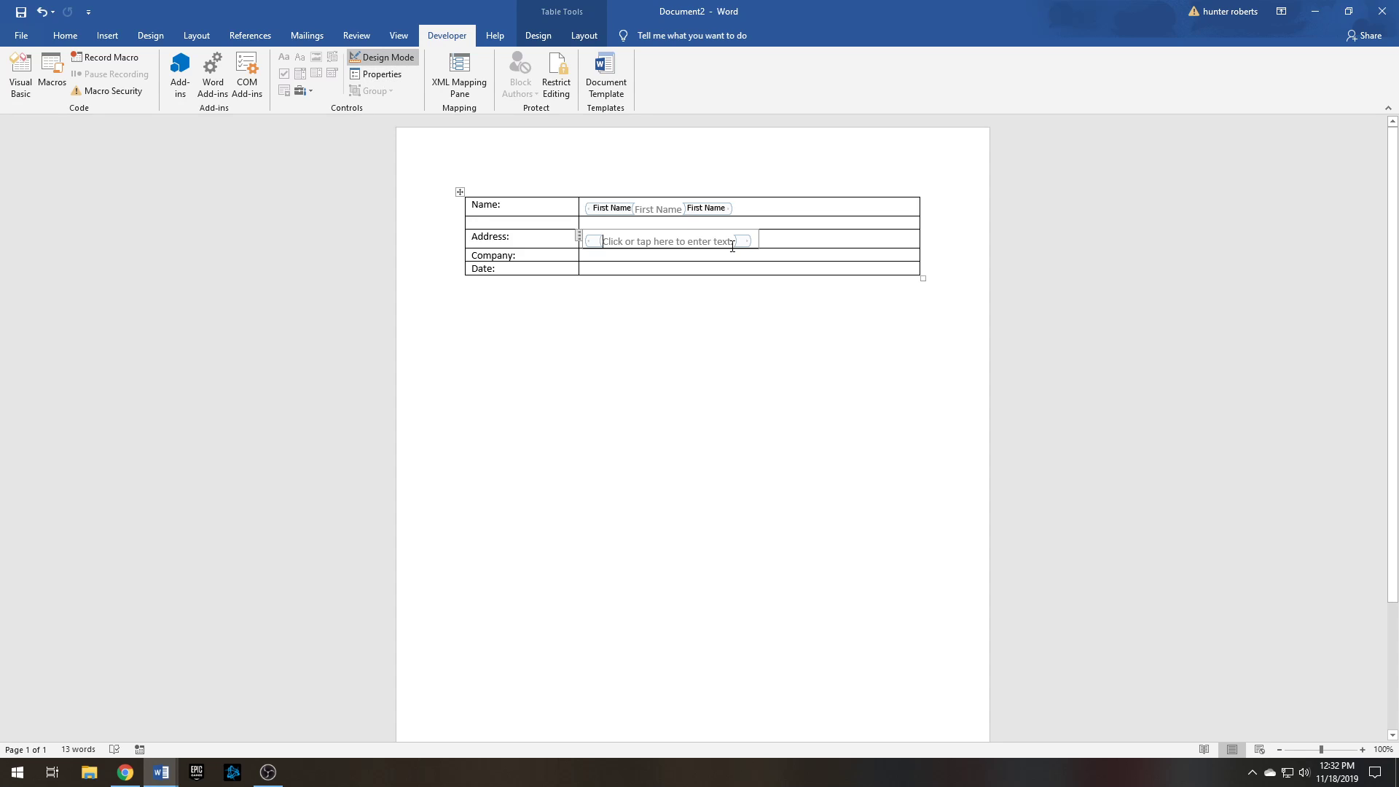
{"action": "left_click_drag", "start_coordinate": [733, 241], "coordinate": [602, 242]}
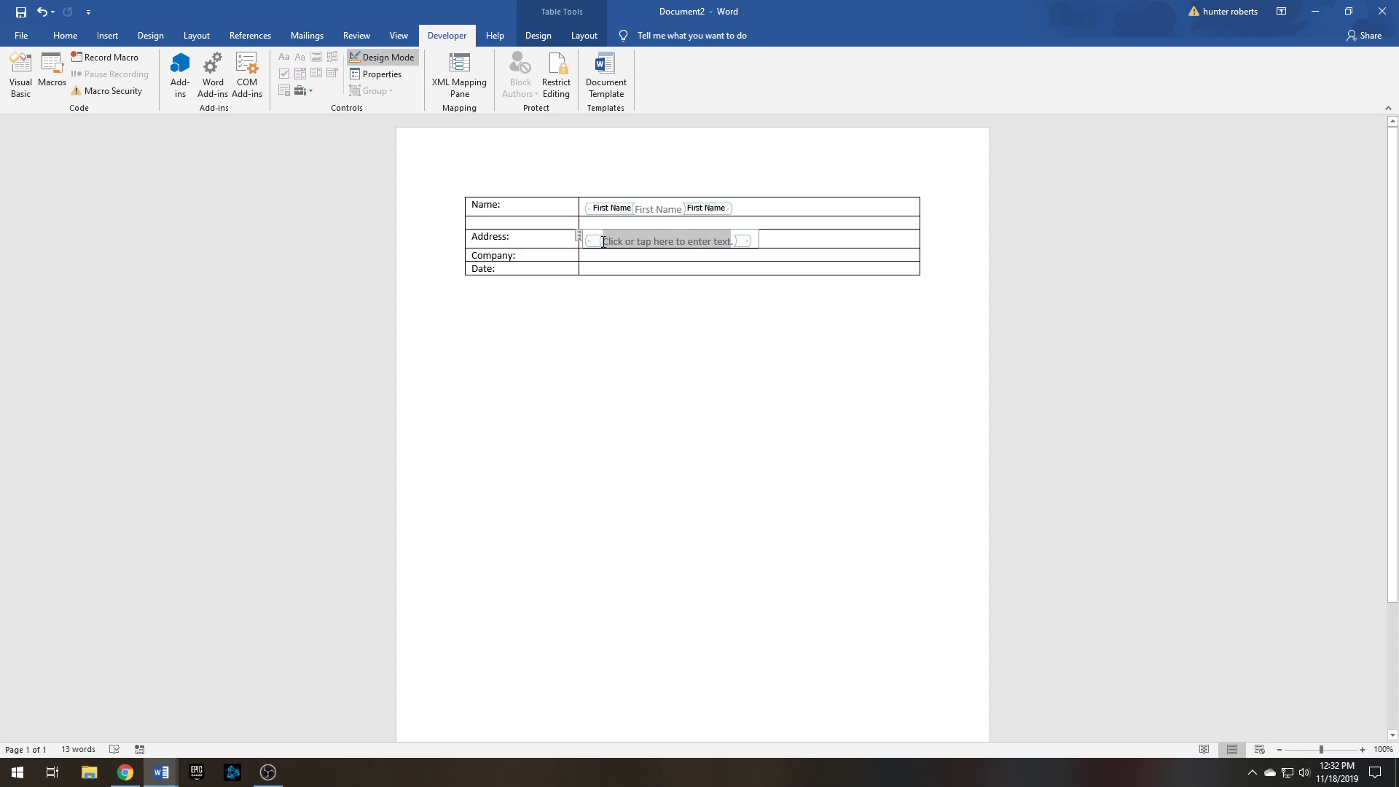
{"action": "left_click", "coordinate": [379, 74]}
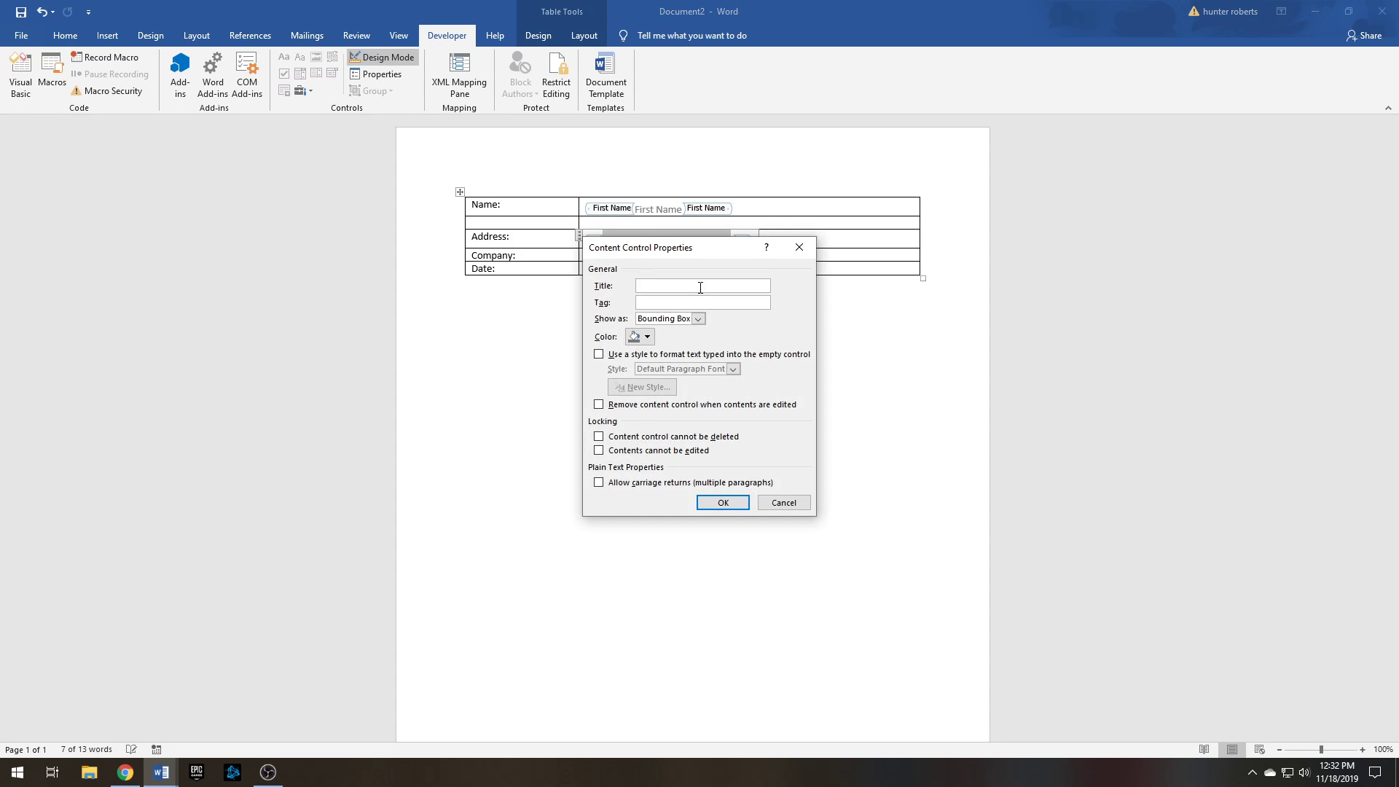
{"action": "type", "text": "Address line 1"}
{"action": "left_click", "coordinate": [663, 300]}
{"action": "type", "text": "aad"}
{"action": "key", "text": "BackSpace"}
{"action": "key", "text": "BackSpace"}
{"action": "type", "text": "1"}
{"action": "left_click", "coordinate": [723, 502]}
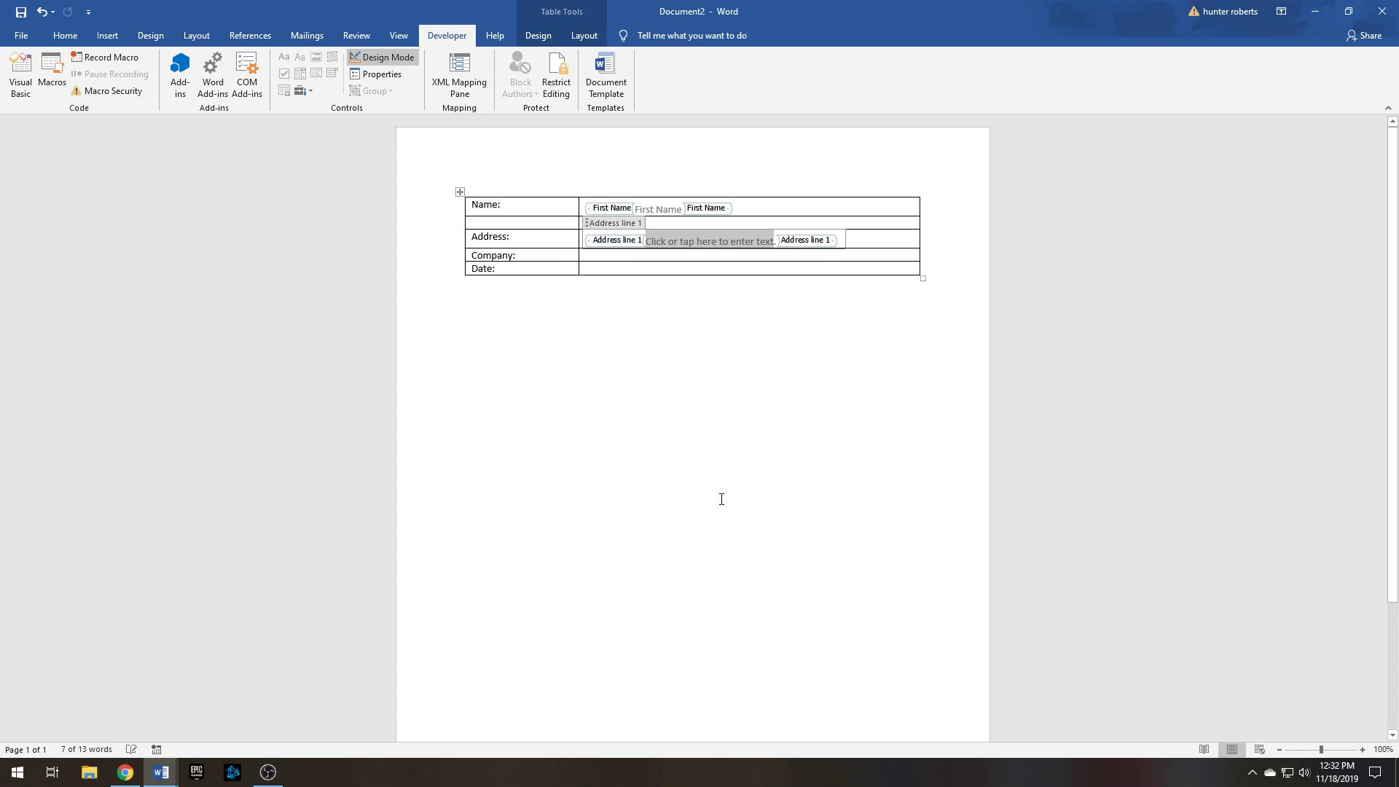
Step: Replace the Address control's placeholder text with 'Address Line 1.'
{"action": "left_click", "coordinate": [751, 251]}
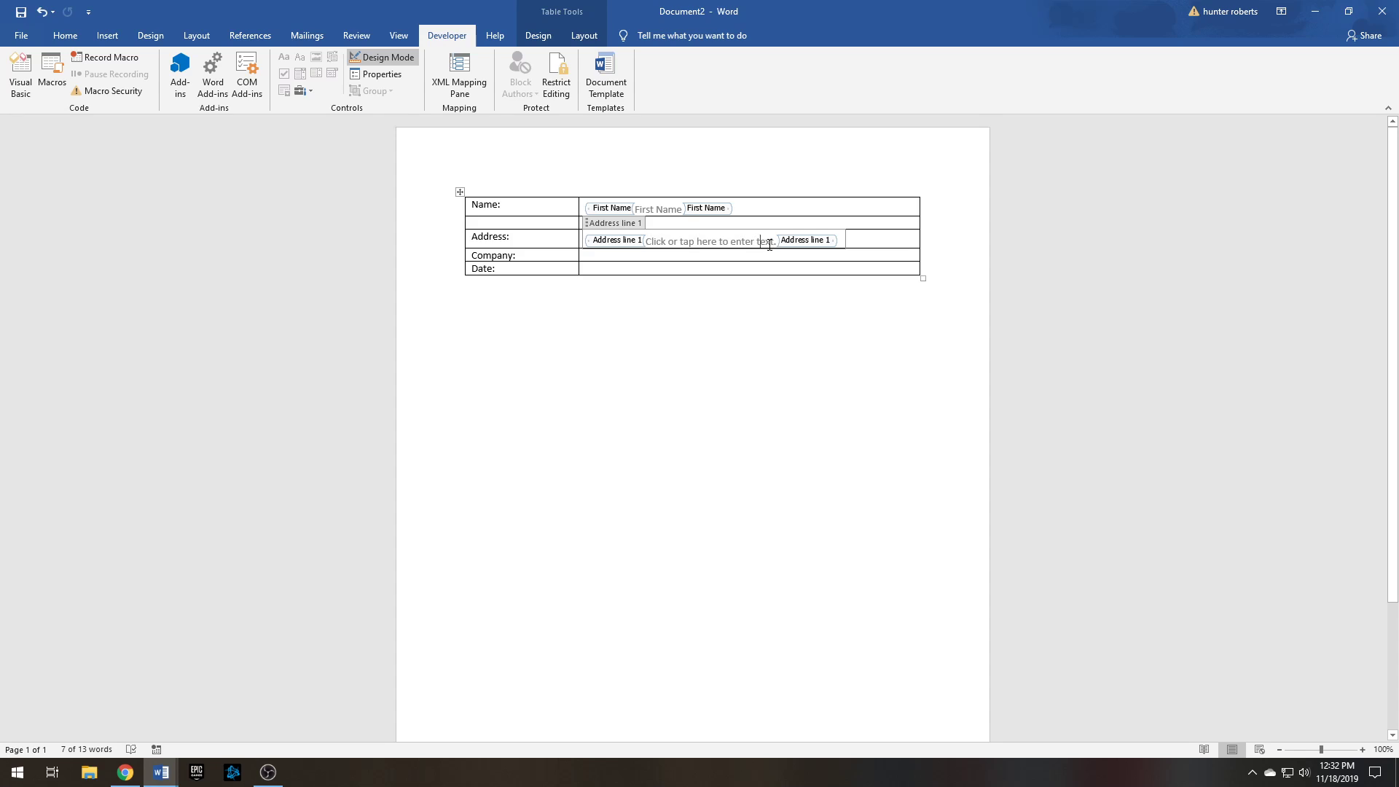
{"action": "triple_click", "coordinate": [655, 242]}
{"action": "key", "text": "BackSpace"}
{"action": "type", "text": "Address"}
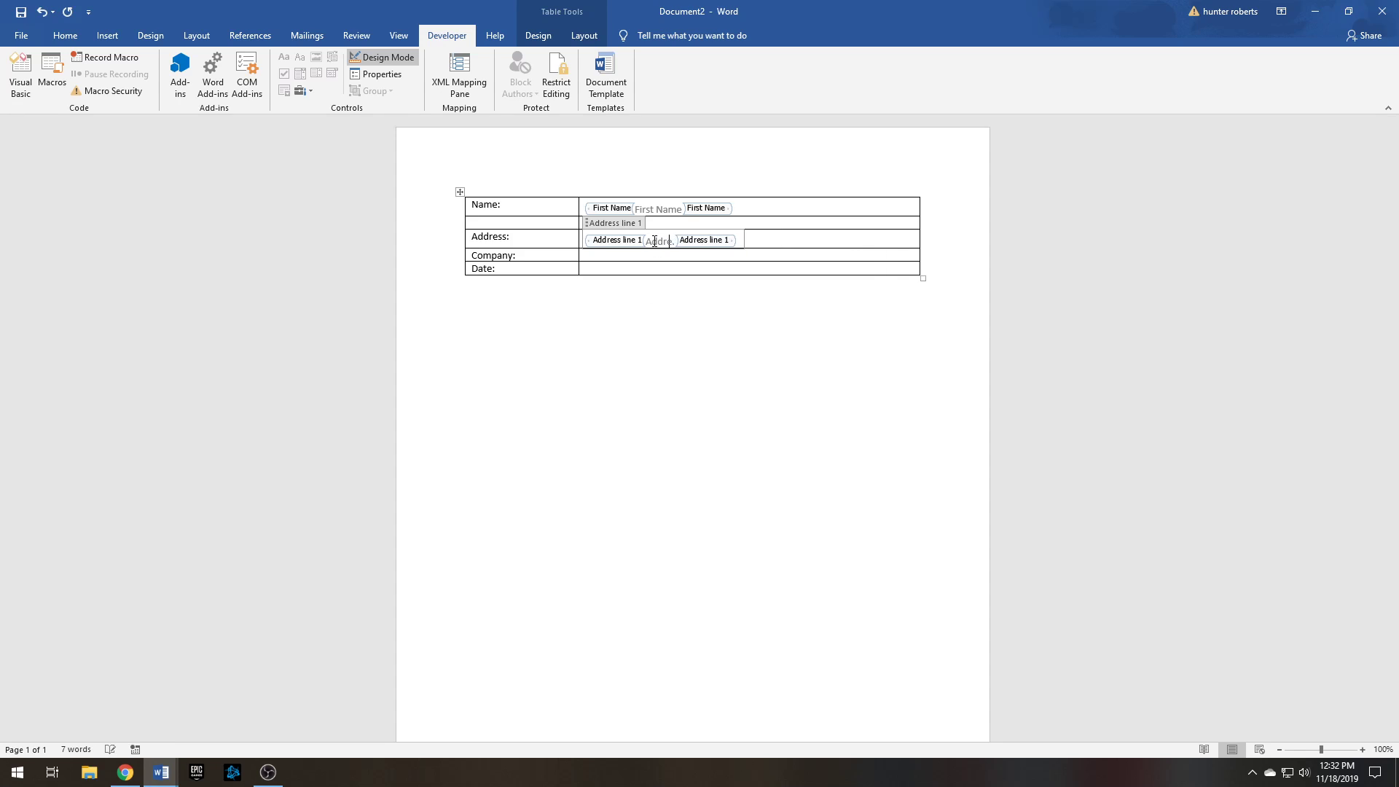
{"action": "type", "text": " Line 1"}
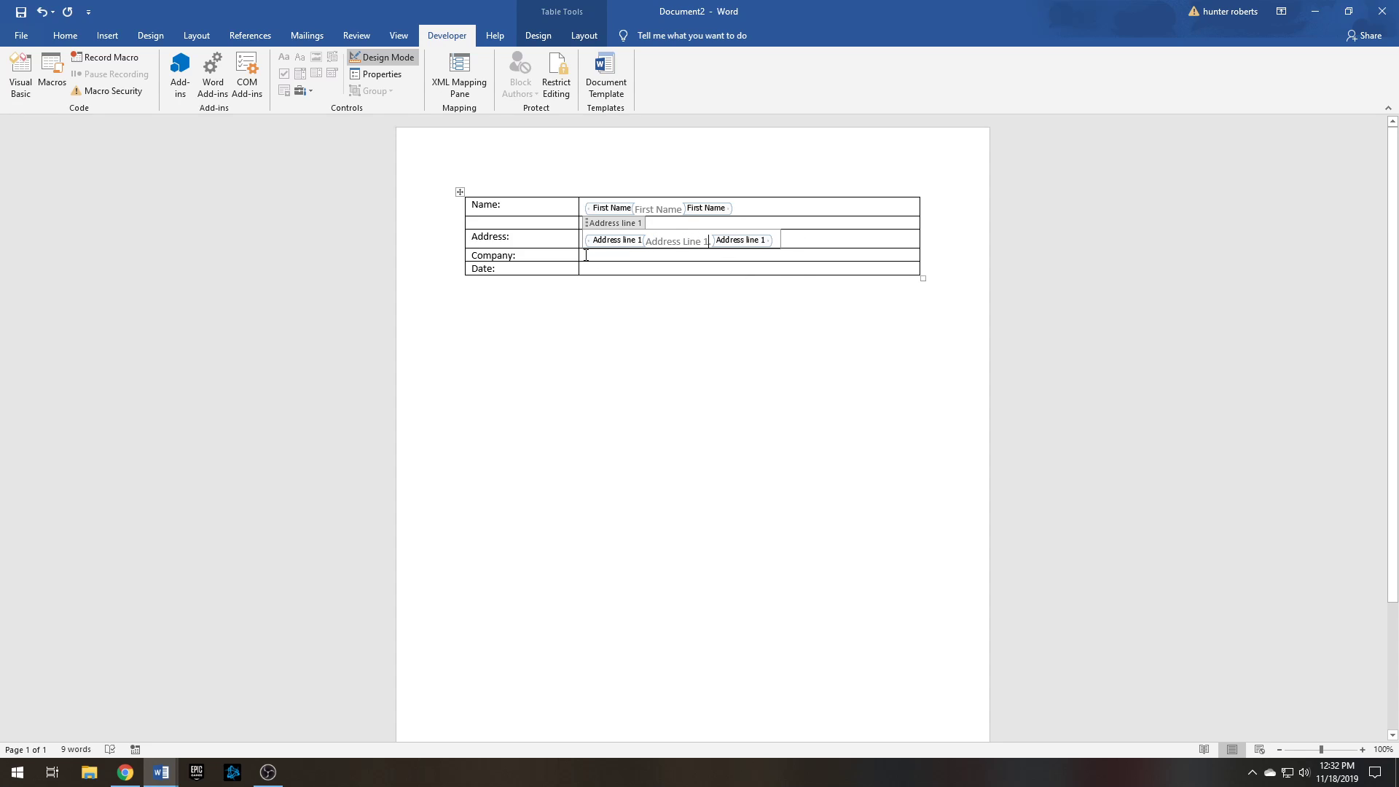
{"action": "type", "text": "."}
Step: Insert a row between Company and Date and label it 'Membership Type:'
{"action": "left_click", "coordinate": [741, 255]}
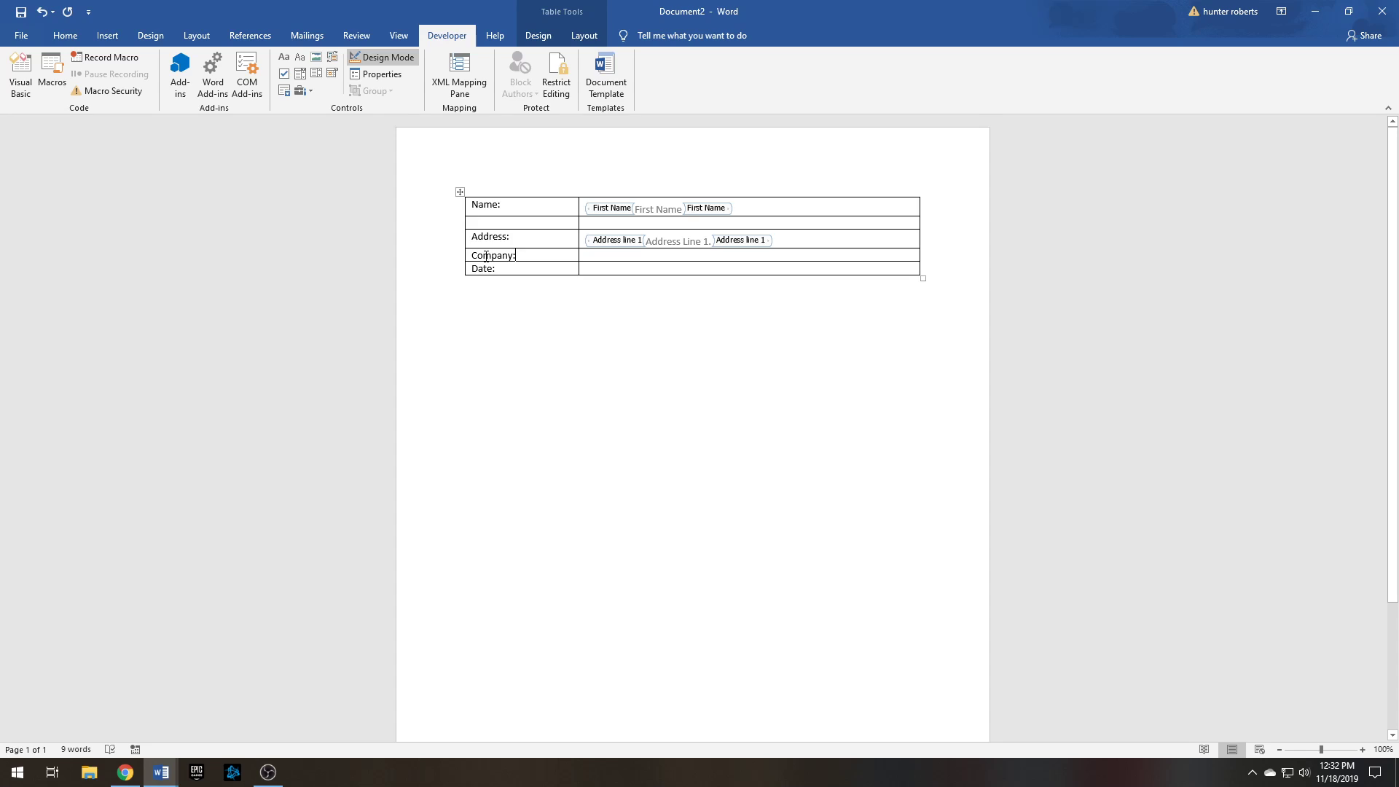
{"action": "left_click", "coordinate": [461, 261]}
{"action": "left_click", "coordinate": [503, 269]}
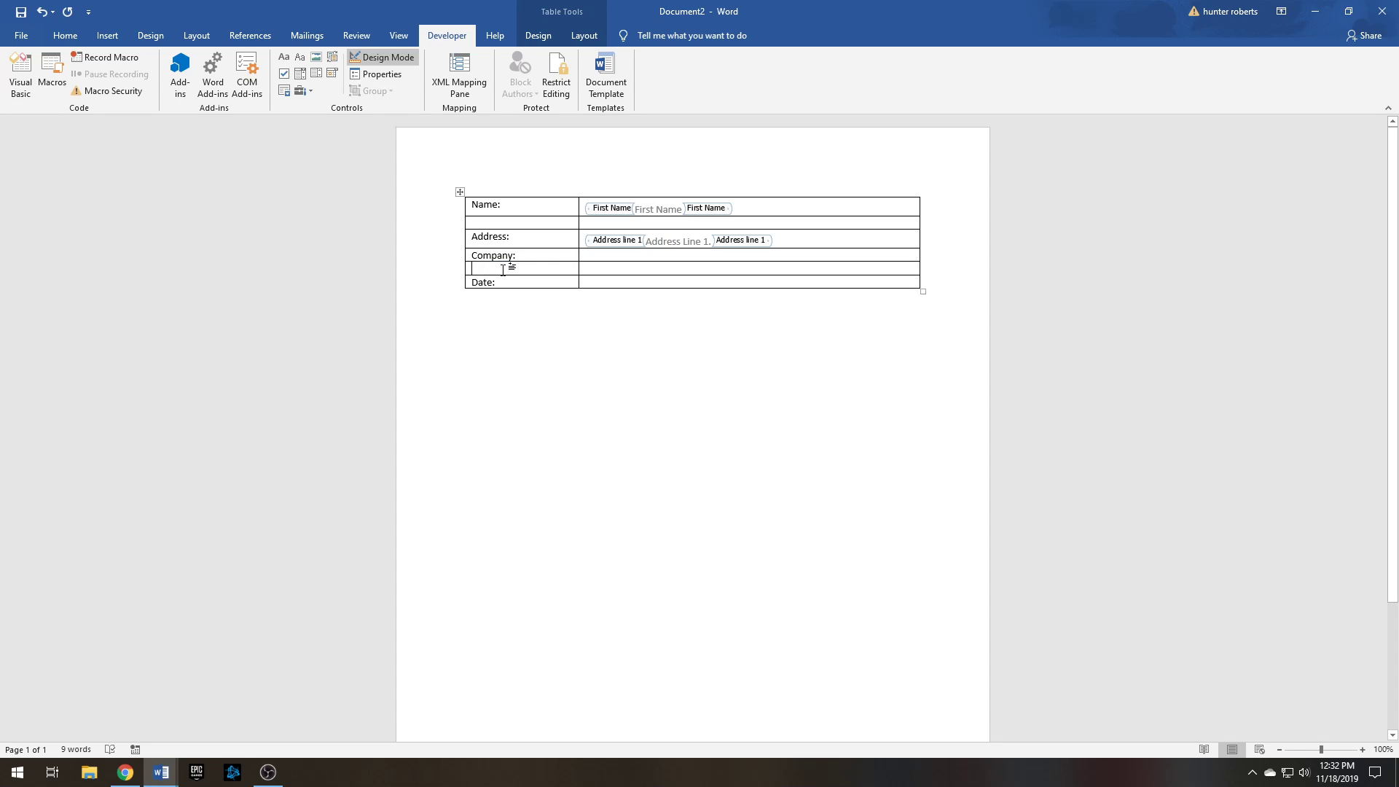
{"action": "type", "text": "Member"}
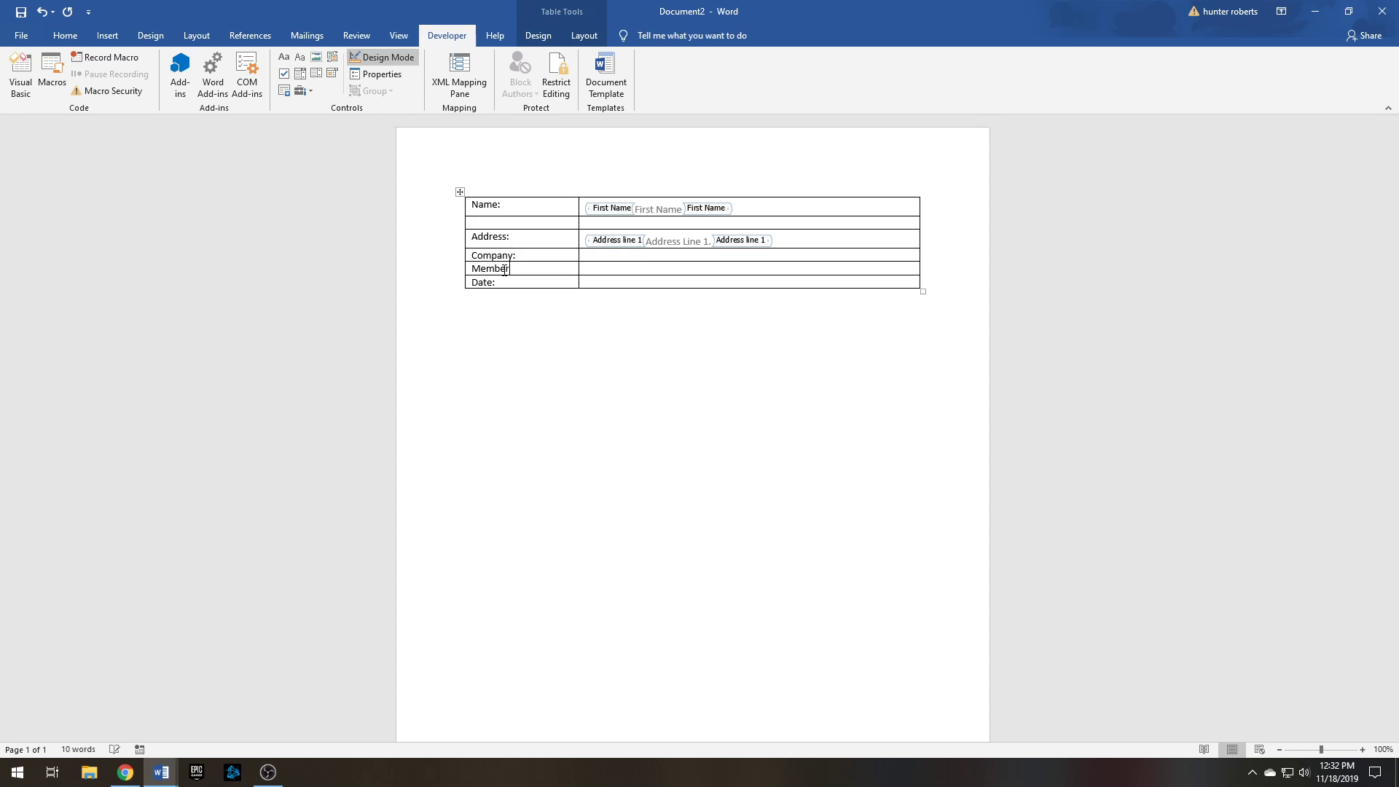
{"action": "type", "text": "ship Type:"}
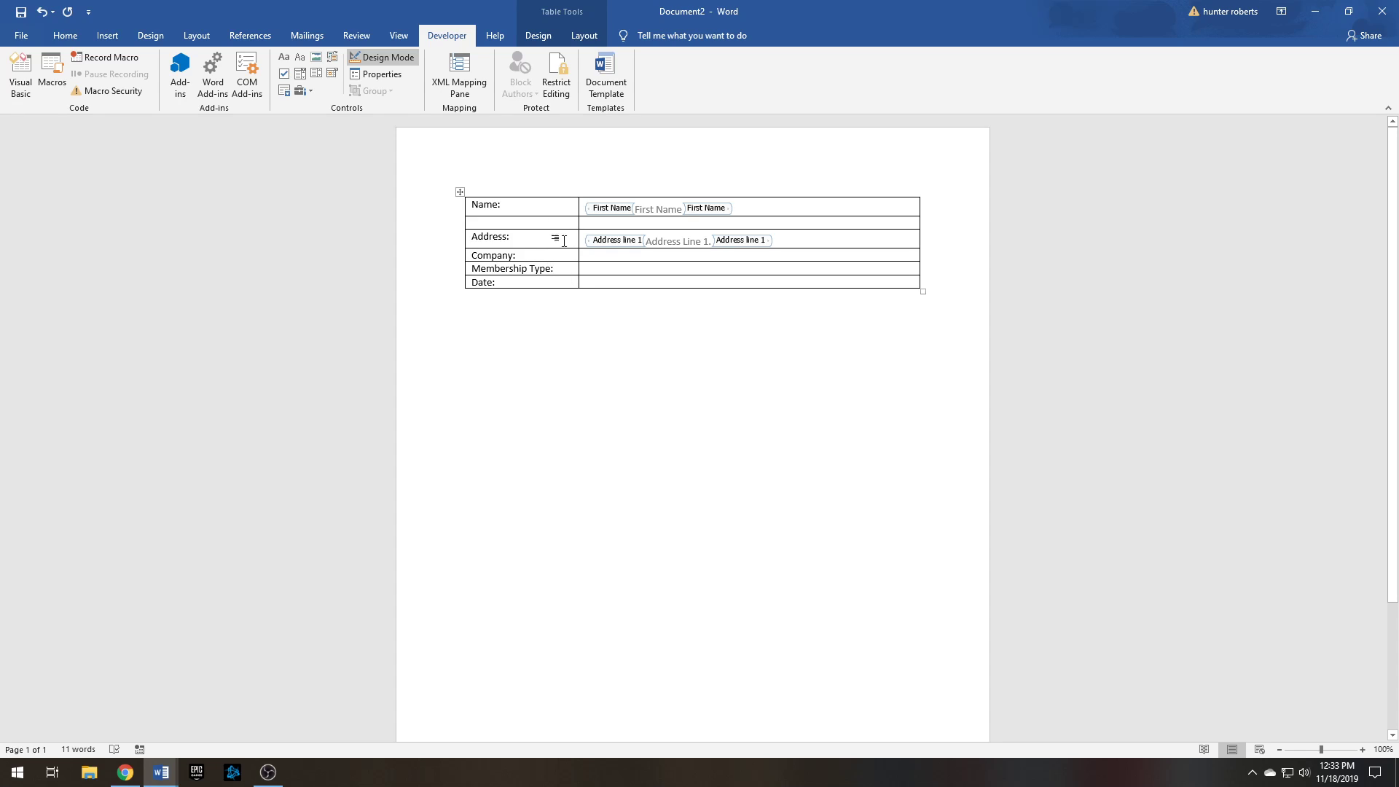
Step: Finish the new row's label so it reads 'Membership Type:'
{"action": "key", "text": "Down"}
{"action": "left_click", "coordinate": [551, 269]}
{"action": "type", "text": ":"}
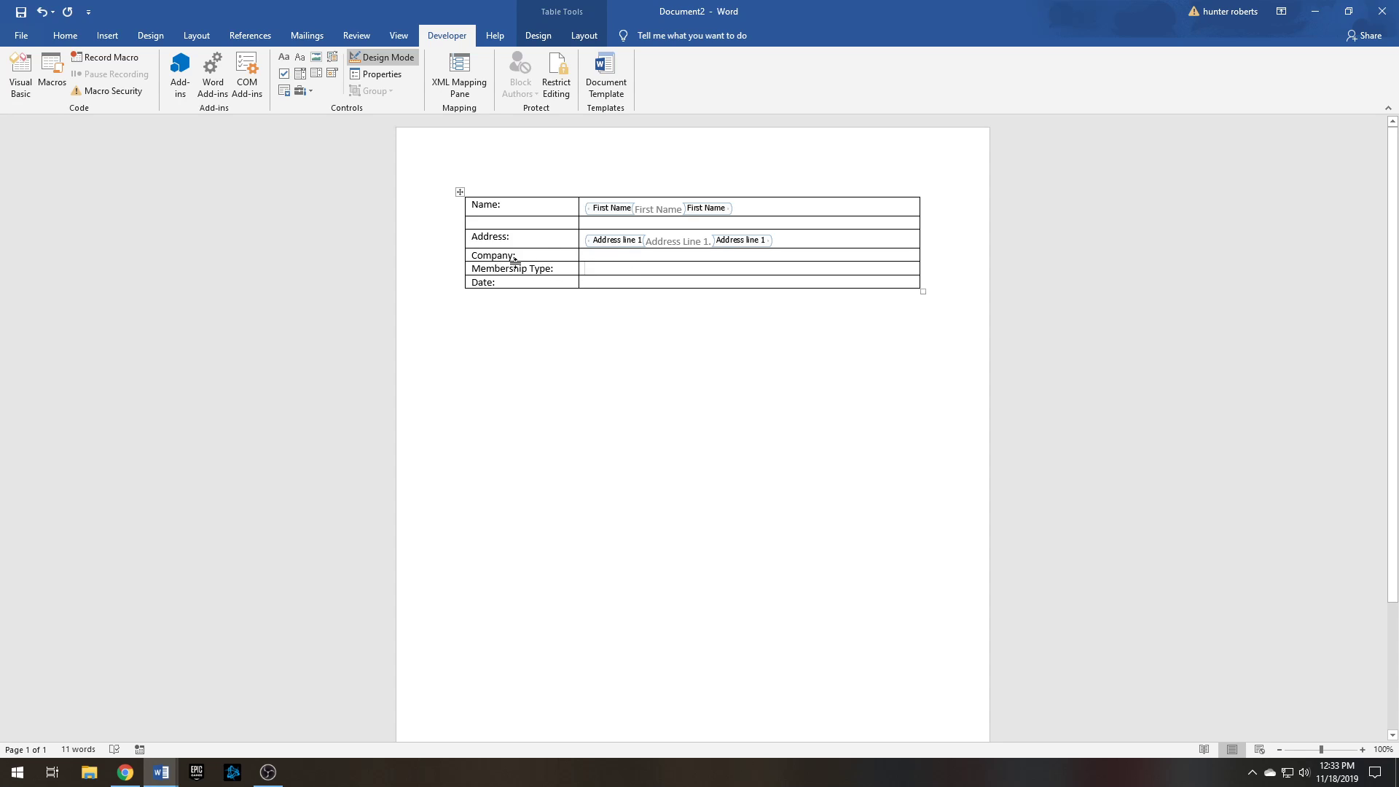
Step: Insert a drop-down list in the Membership Type cell, titled 'Membership Type' with tag 'Mtype'
{"action": "left_click", "coordinate": [315, 74]}
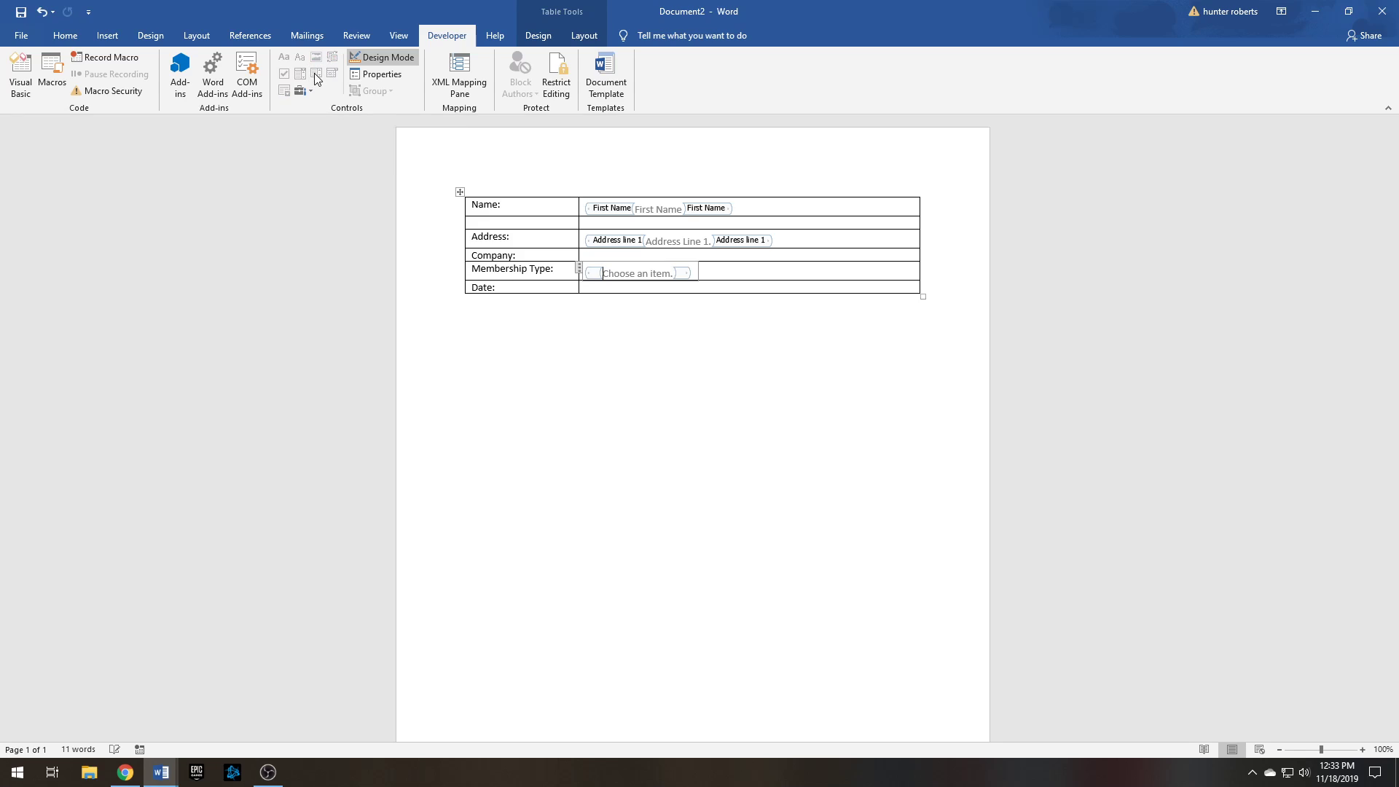
{"action": "left_click", "coordinate": [624, 271]}
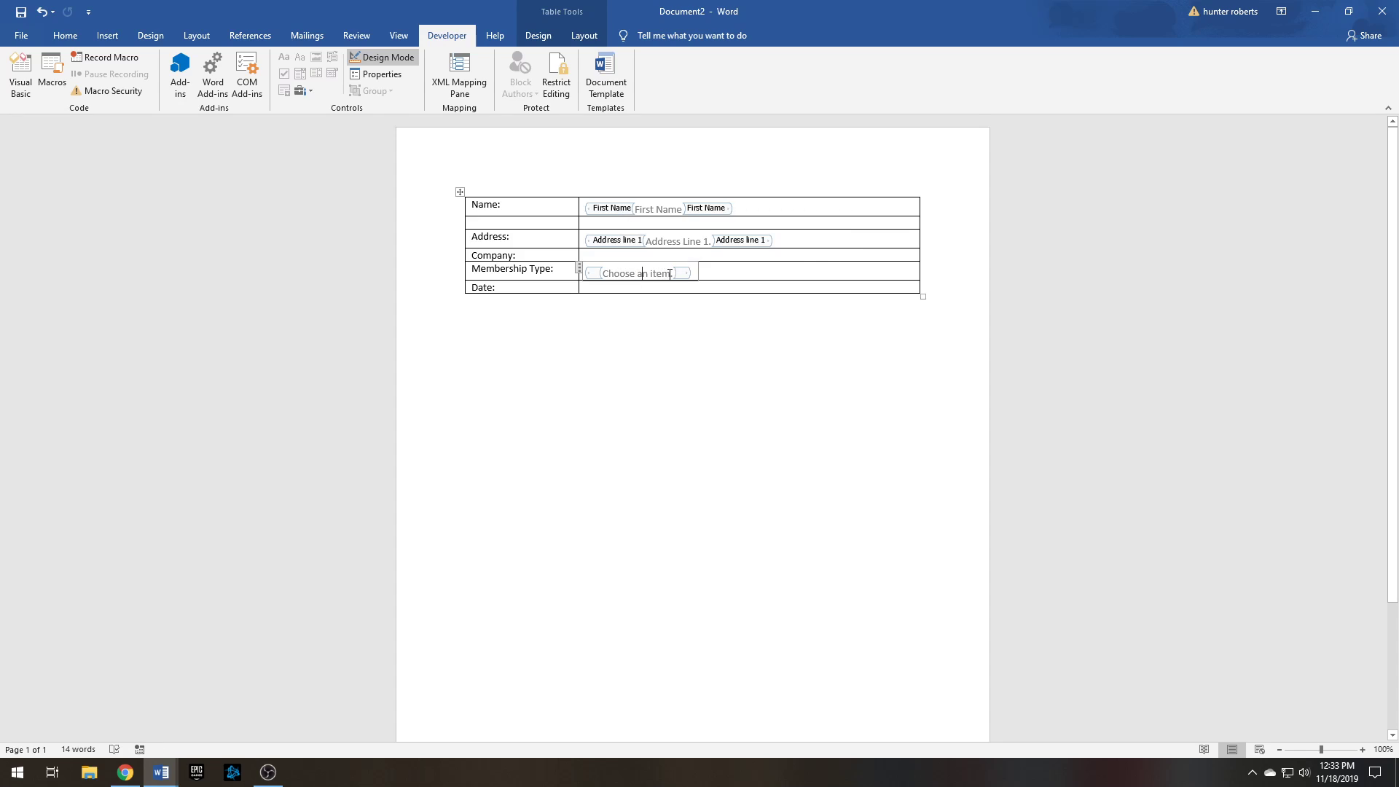
{"action": "left_click_drag", "start_coordinate": [671, 273], "coordinate": [610, 274]}
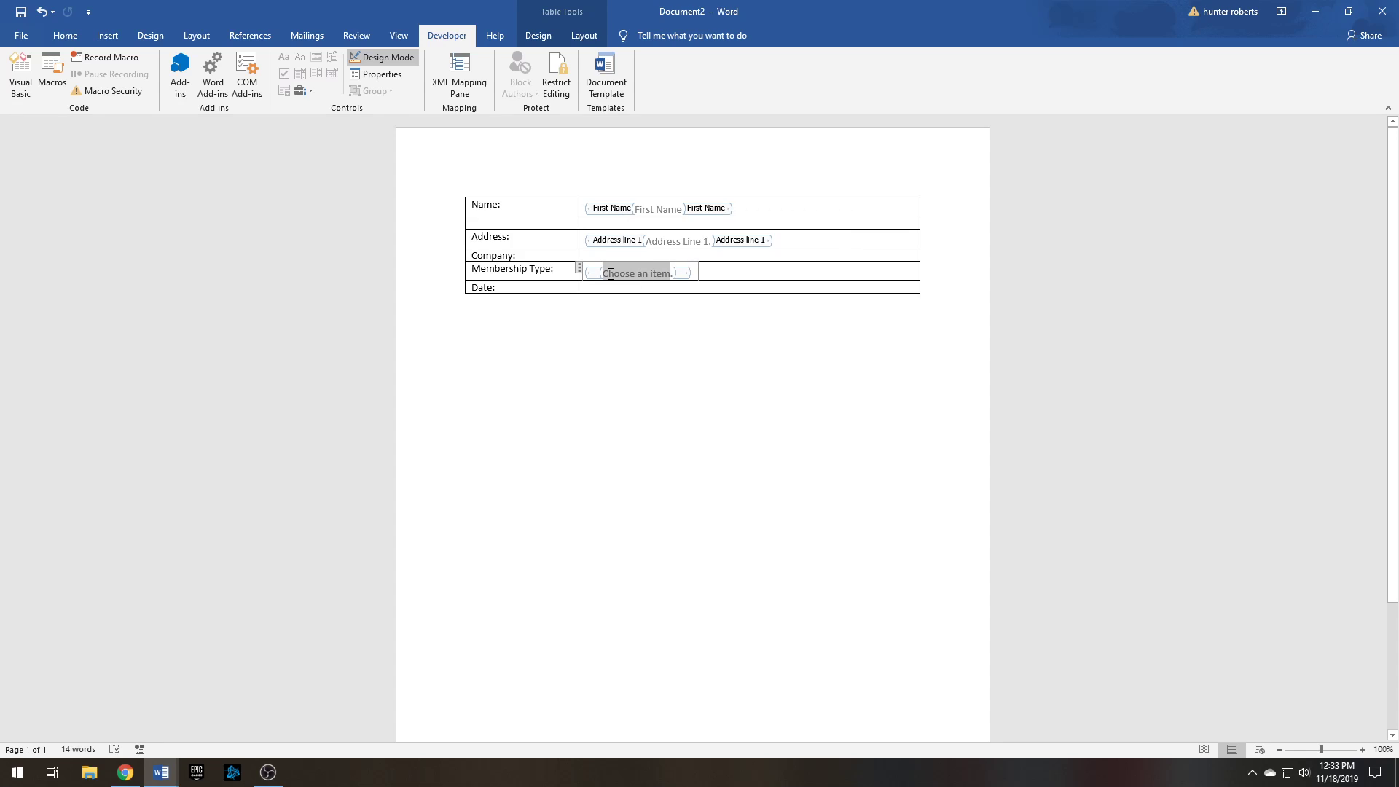
{"action": "left_click", "coordinate": [388, 73]}
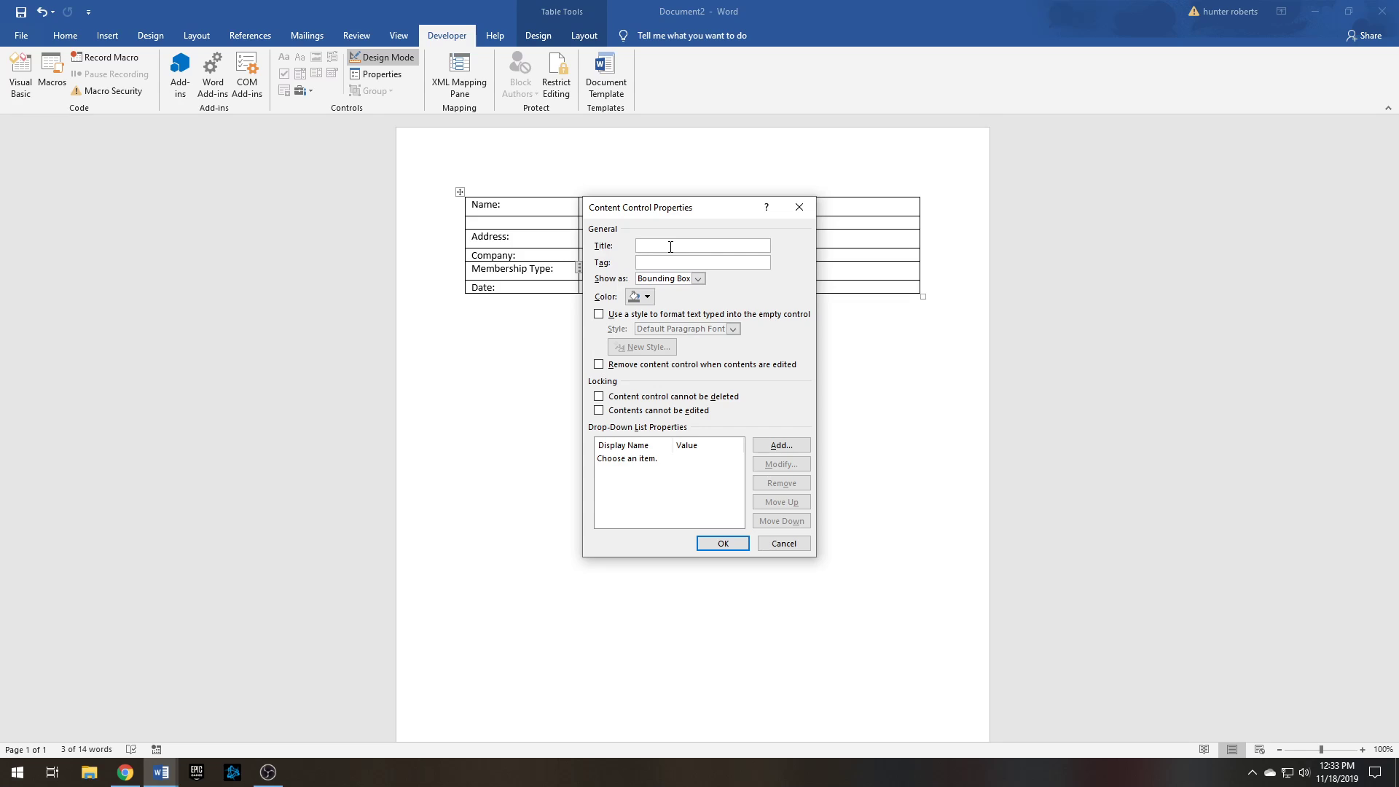
{"action": "type", "text": "Membership Type"}
{"action": "left_click", "coordinate": [669, 258]}
{"action": "type", "text": "Mtype"}
{"action": "left_click_drag", "start_coordinate": [706, 214], "coordinate": [931, 199]}
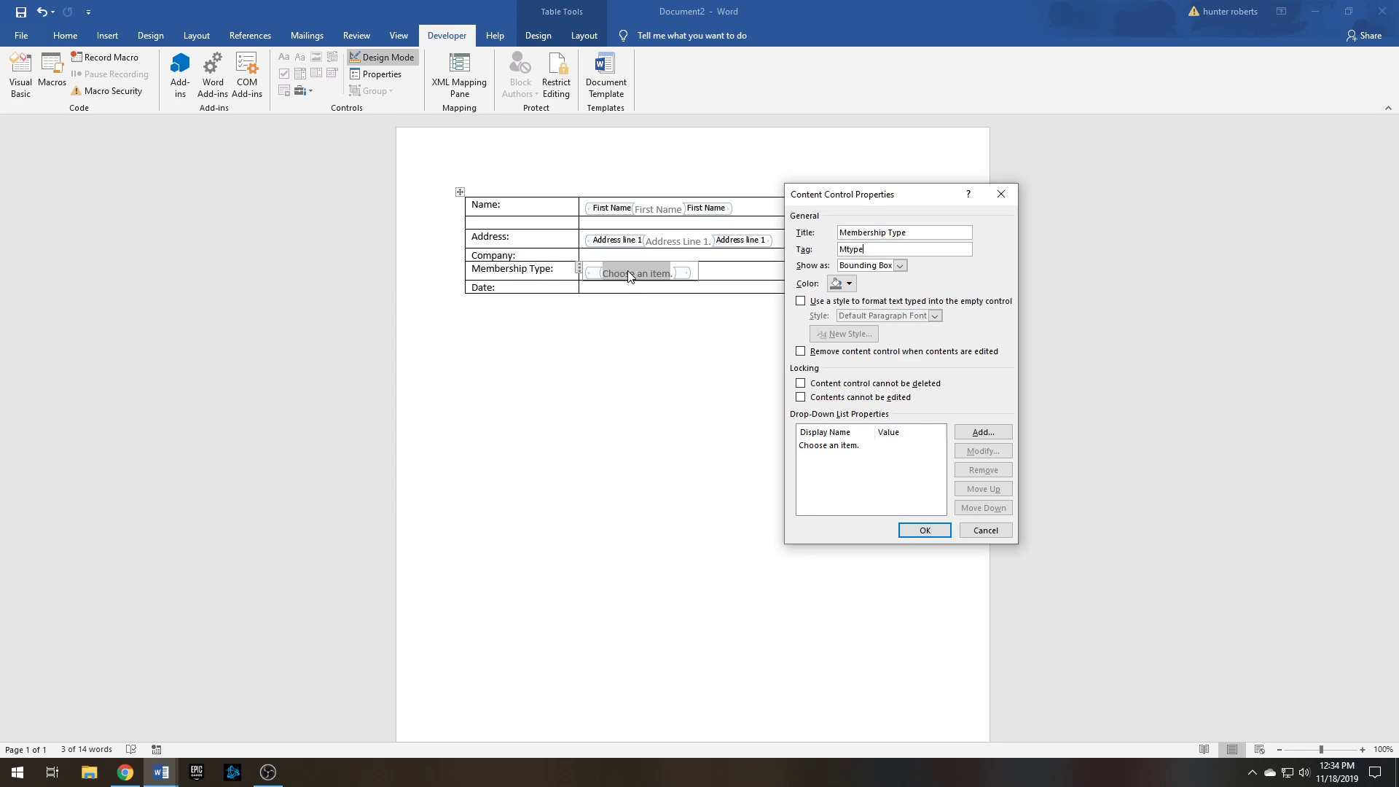
{"action": "left_click_drag", "start_coordinate": [904, 198], "coordinate": [803, 174]}
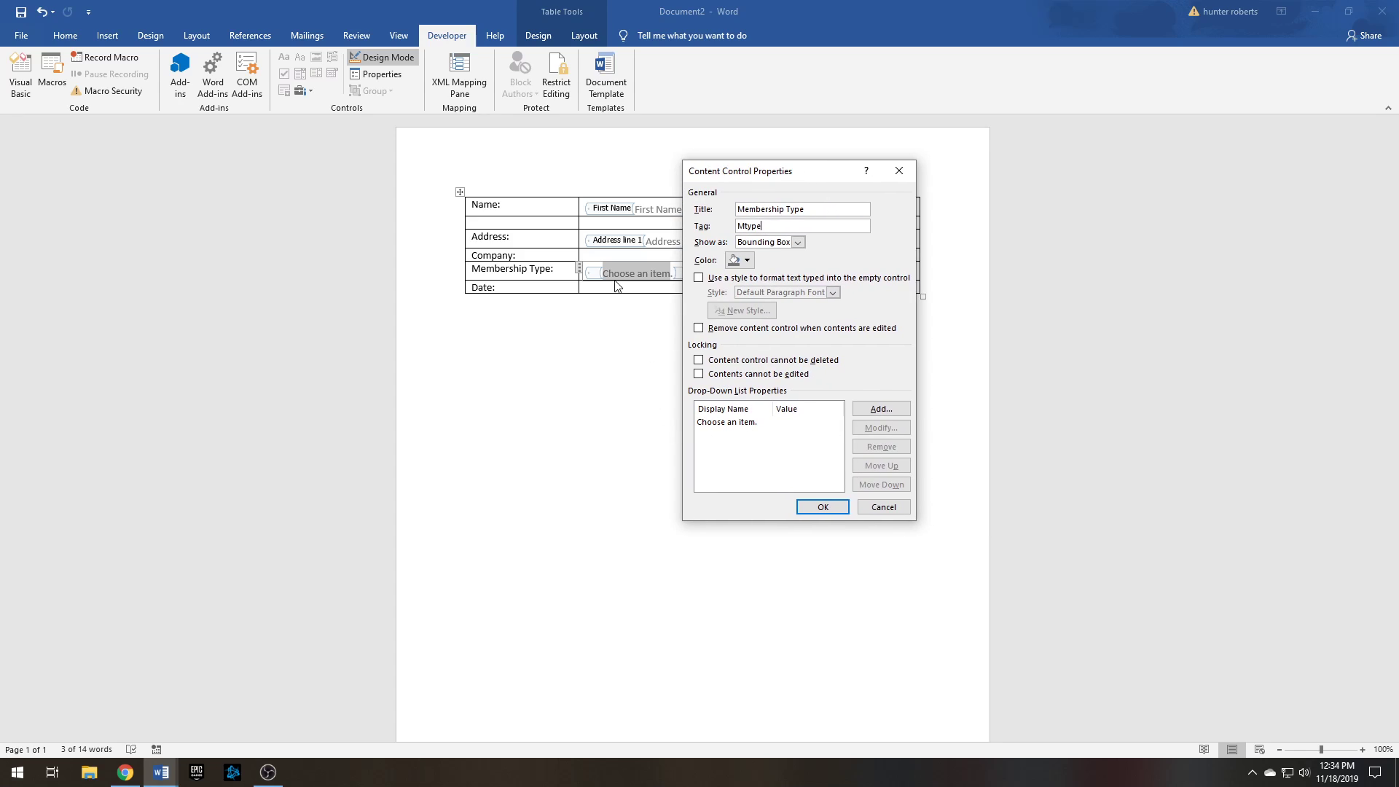
Step: Add the choices $10 Basic, $25 Delux and $50 Premium, then confirm the control's properties
{"action": "left_click", "coordinate": [882, 410]}
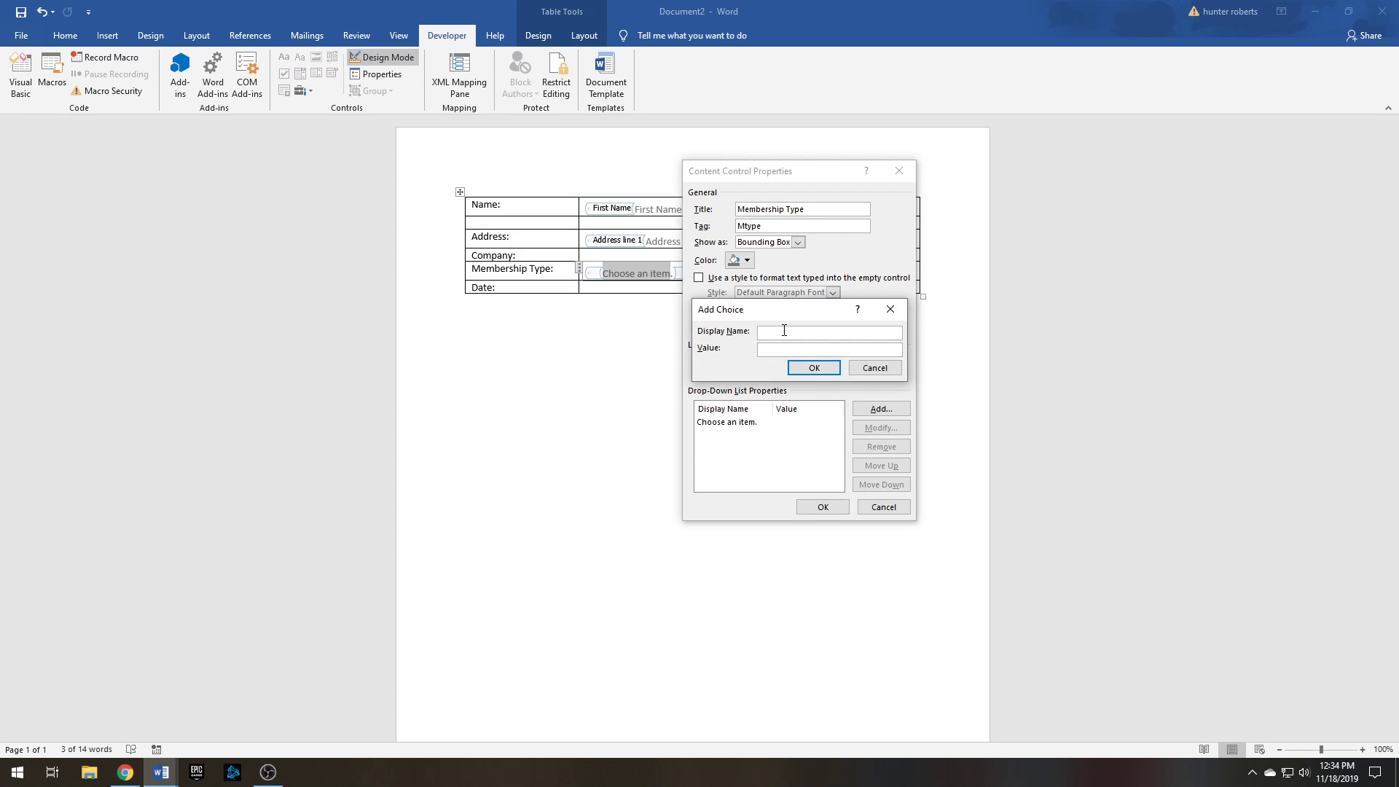
{"action": "type", "text": "$10 Basic"}
{"action": "left_click", "coordinate": [808, 370]}
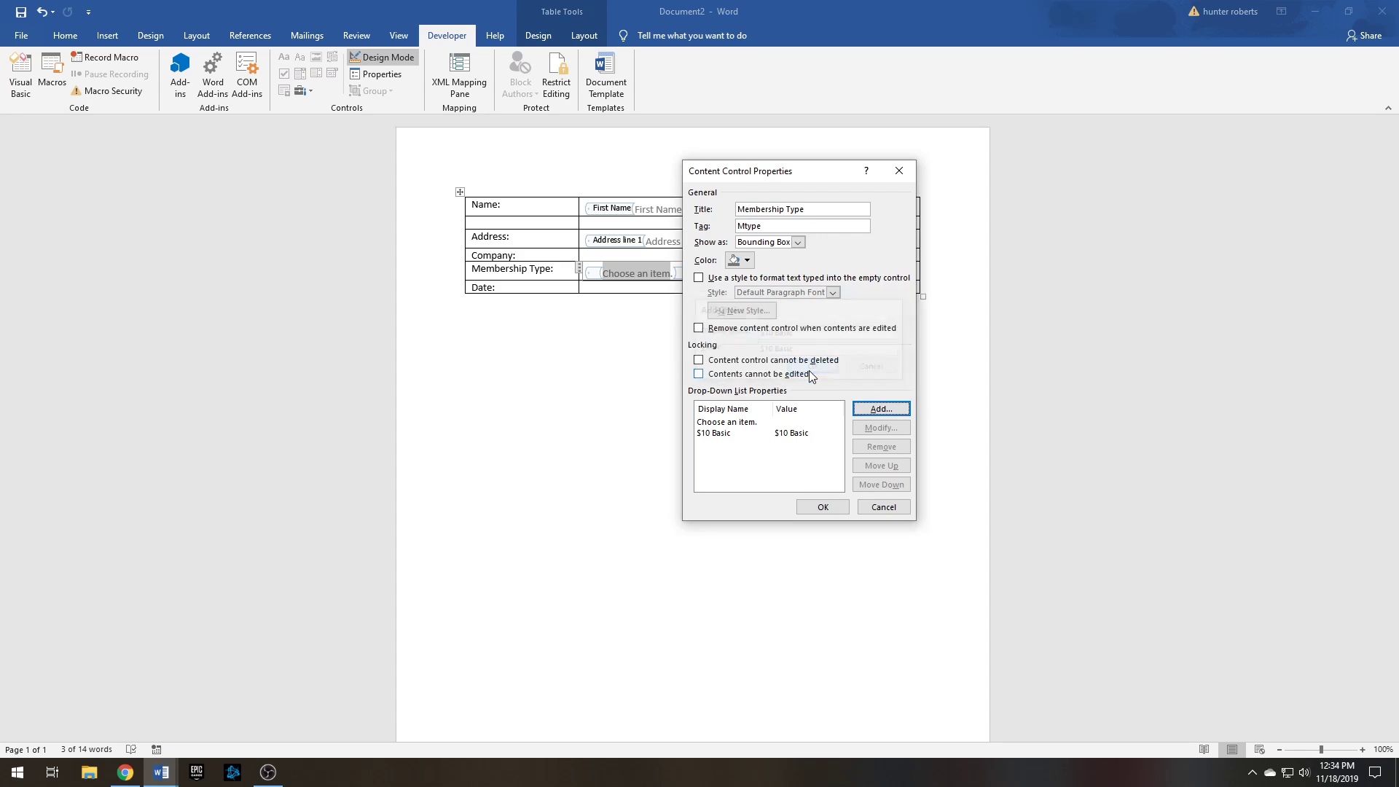
{"action": "left_click", "coordinate": [880, 412]}
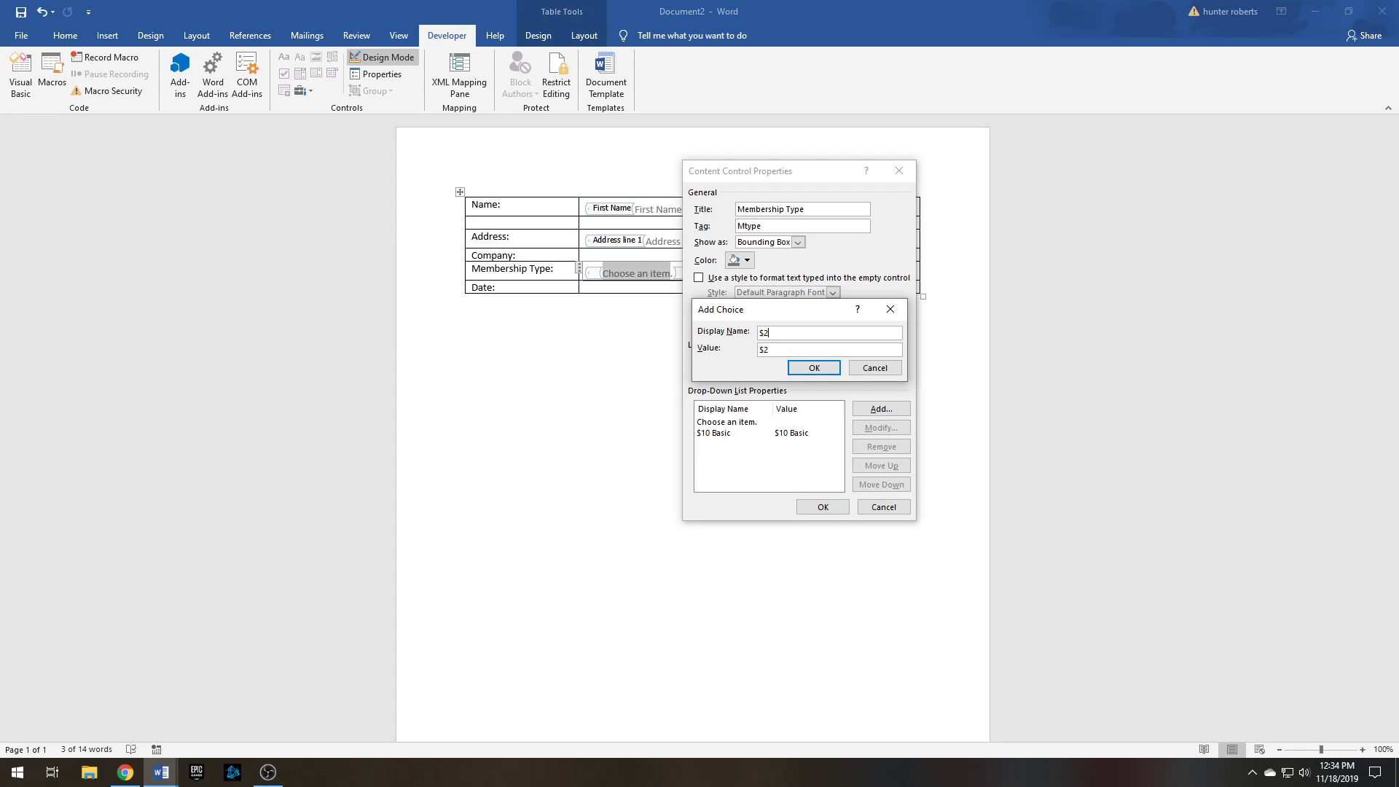
{"action": "type", "text": "$25 Delux"}
{"action": "left_click", "coordinate": [815, 369]}
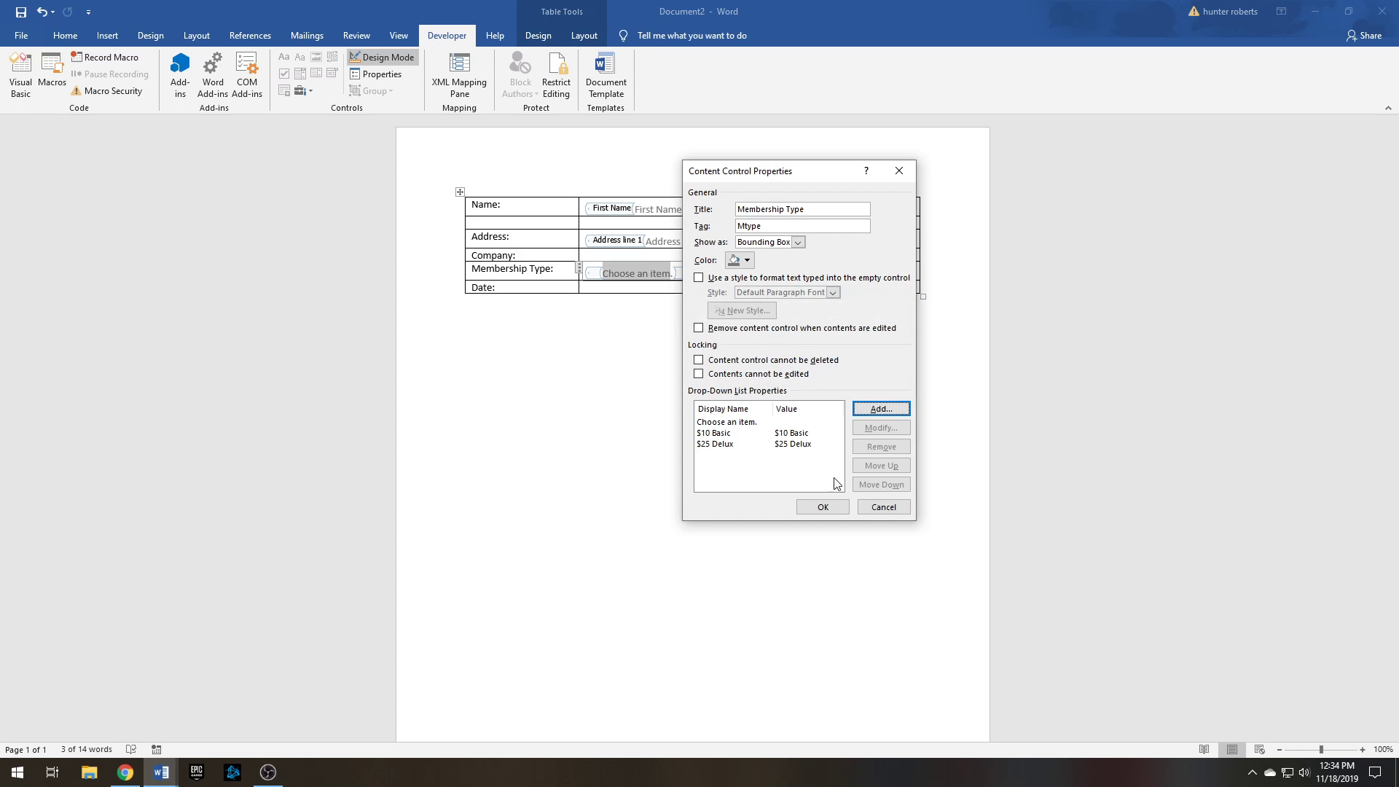
{"action": "left_click", "coordinate": [881, 410]}
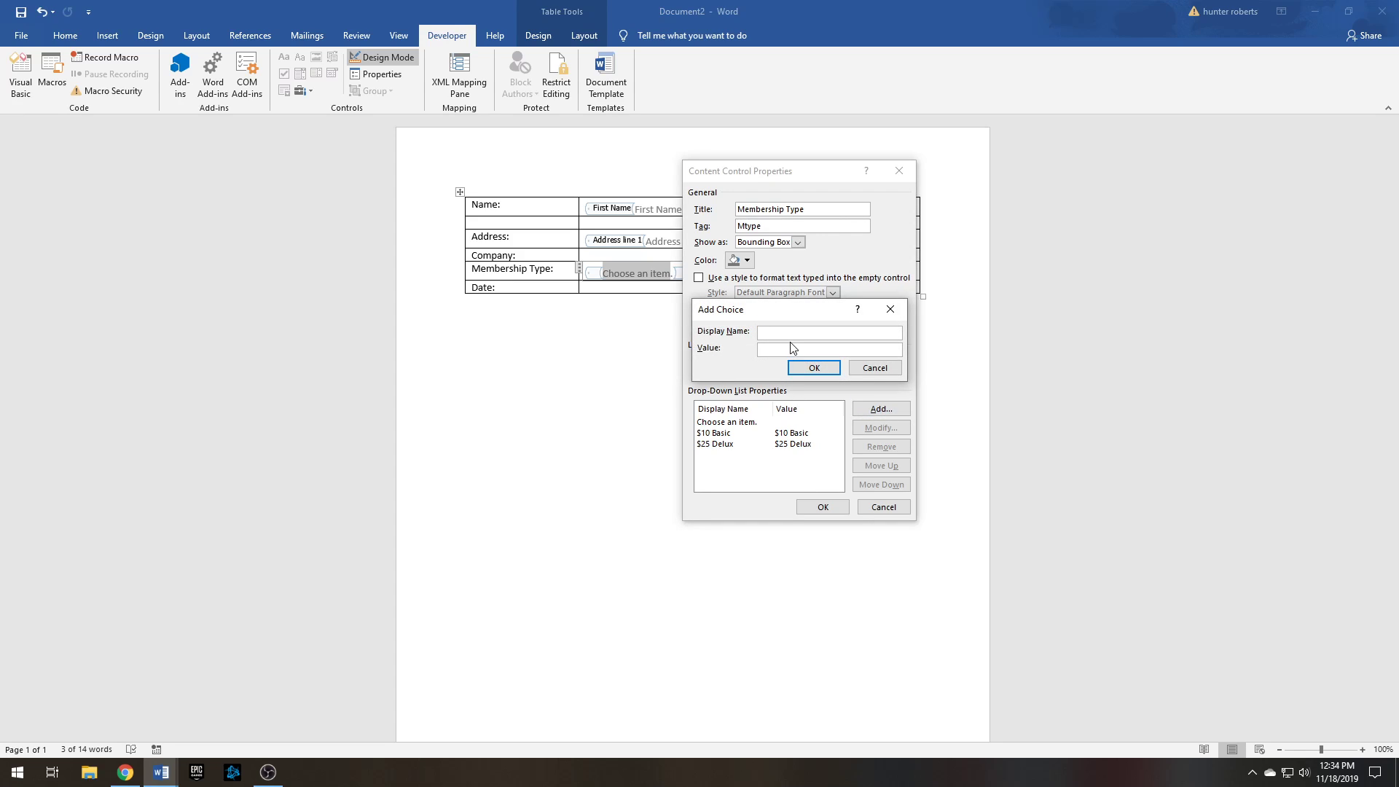
{"action": "type", "text": "$50 Premium"}
{"action": "key", "text": "Return"}
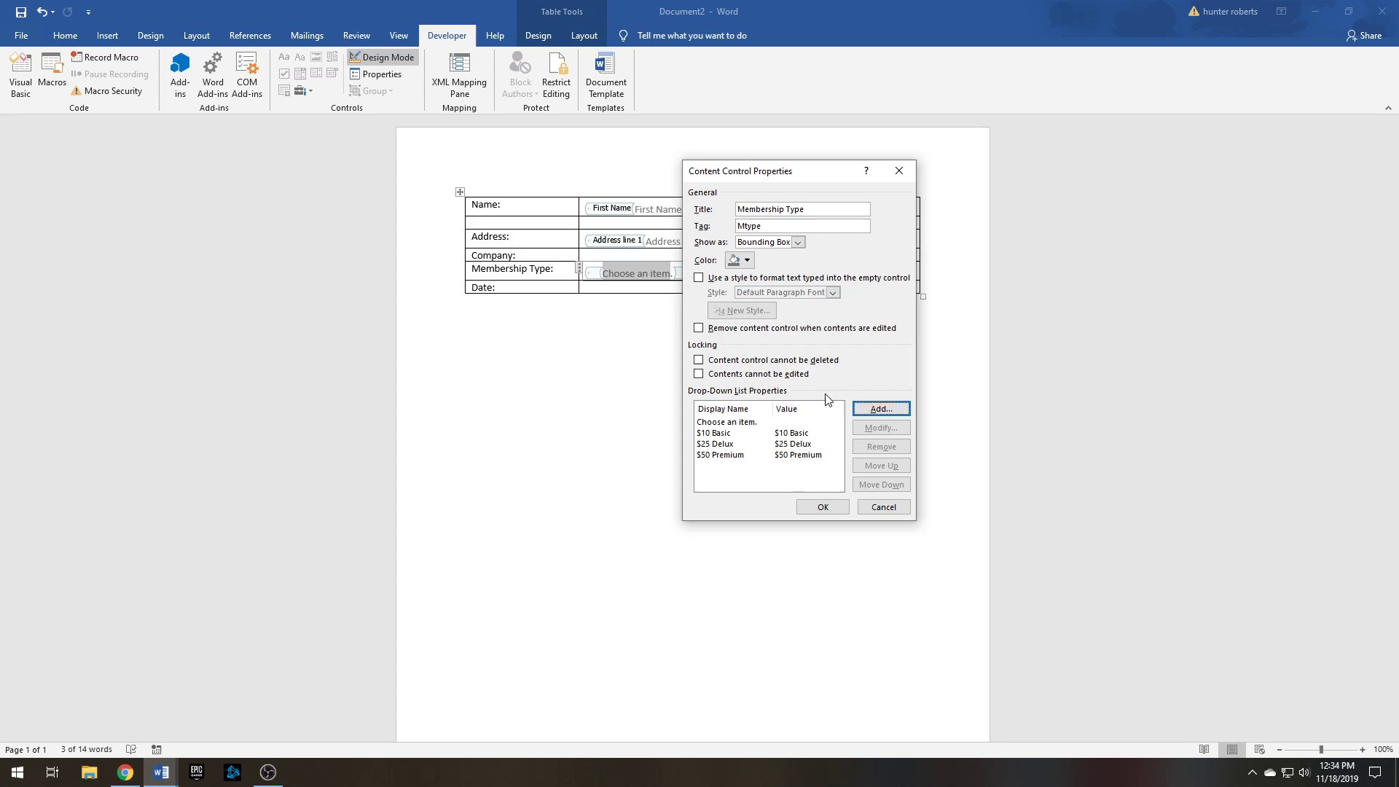
{"action": "left_click", "coordinate": [826, 508]}
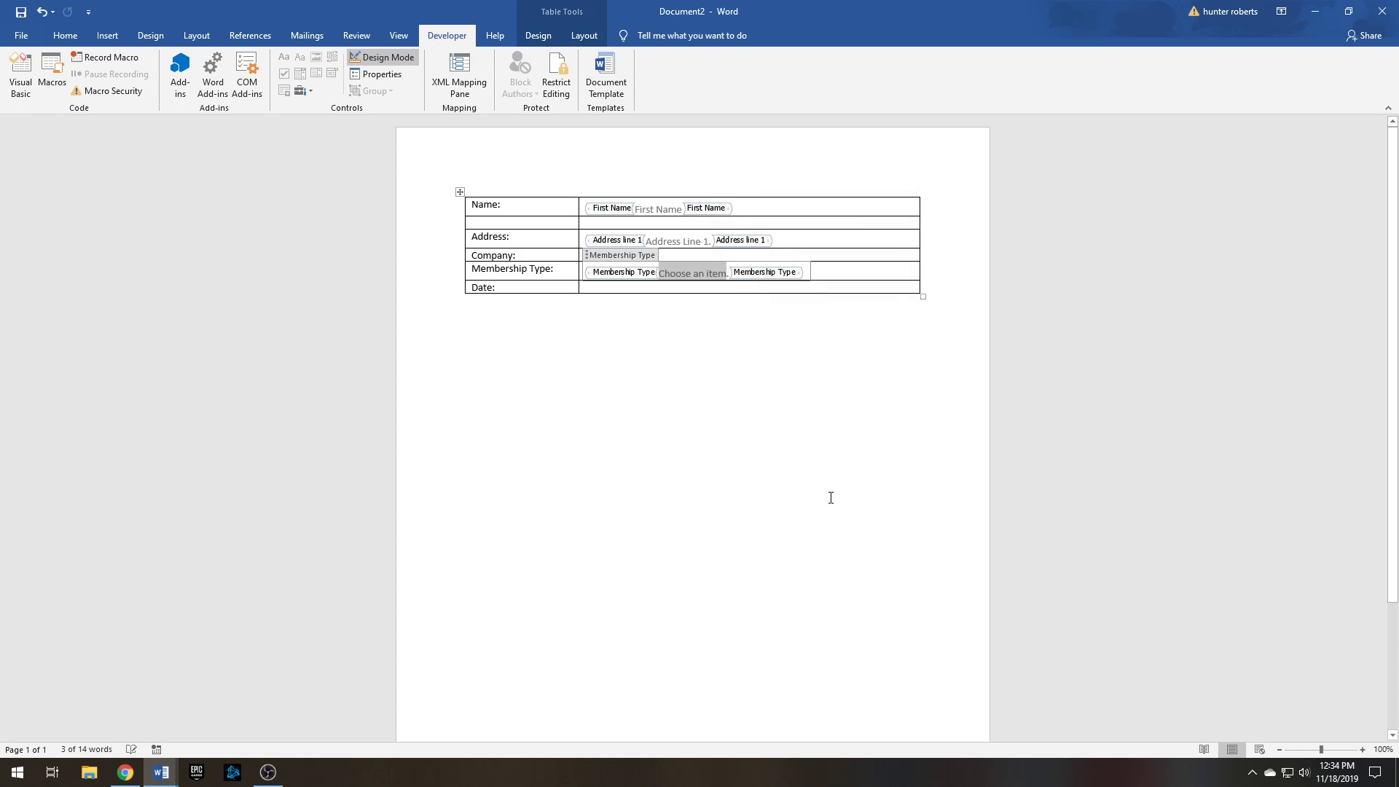
Step: Replace the drop-down's 'Choose an item.' placeholder with 'Membership Type'
{"action": "left_click", "coordinate": [725, 284]}
{"action": "double_click", "coordinate": [676, 274]}
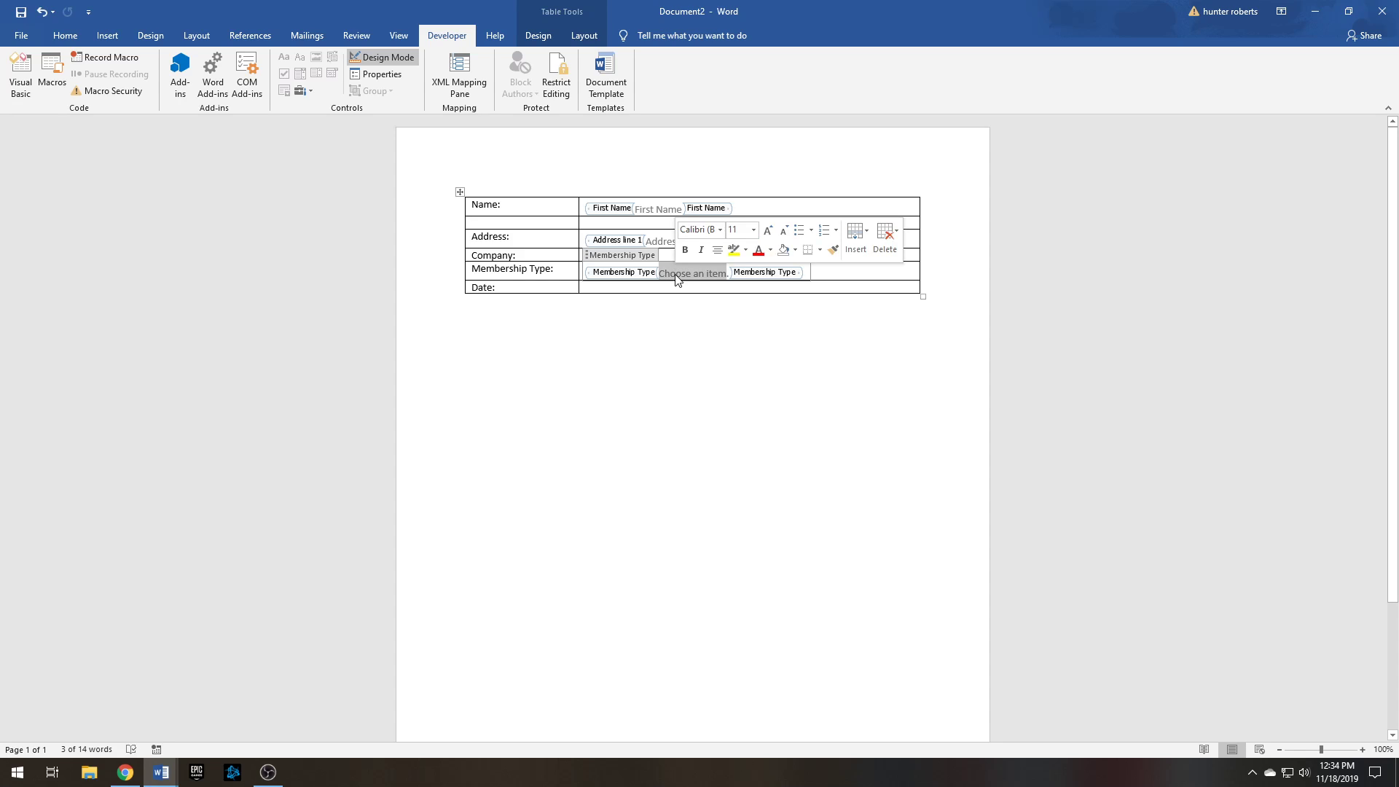
{"action": "key", "text": "BackSpace"}
{"action": "type", "text": "Member"}
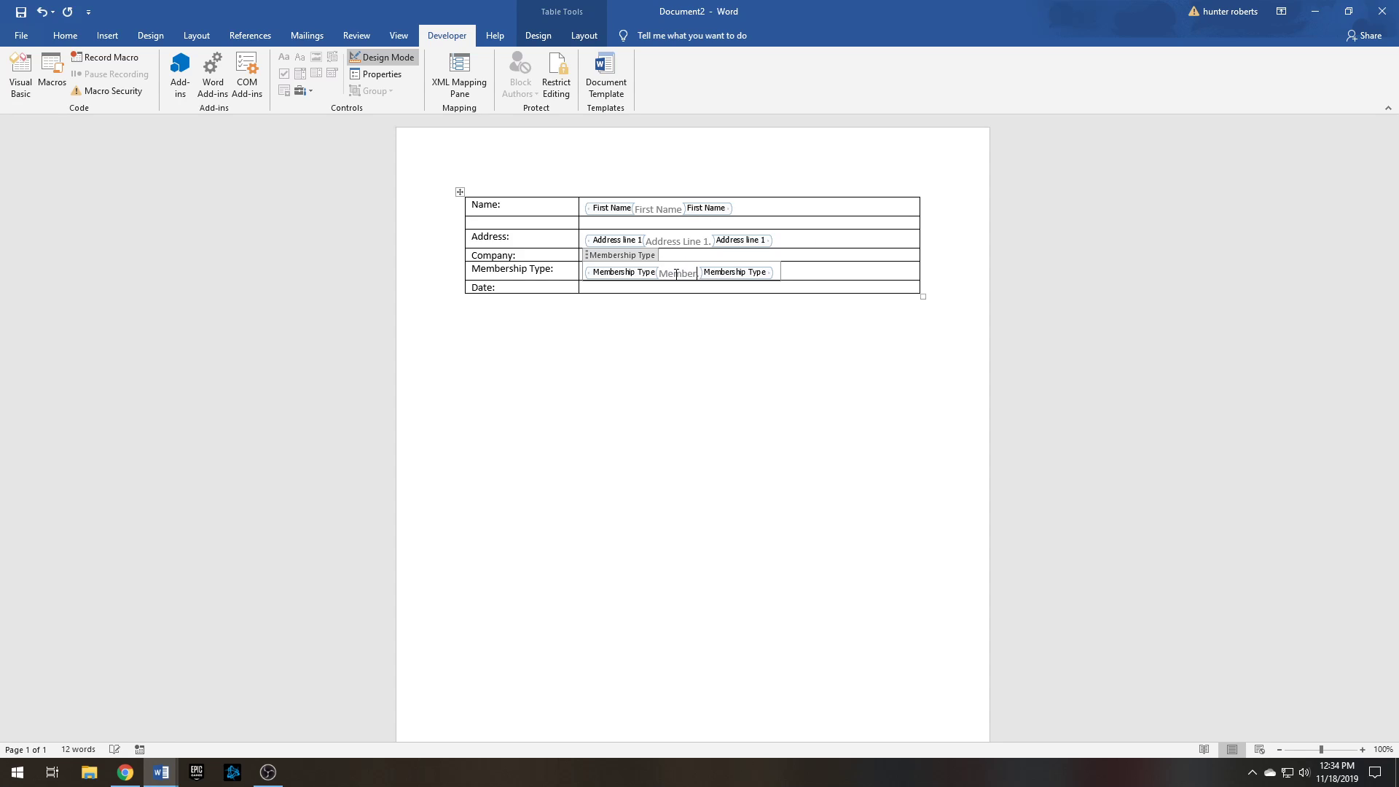
{"action": "type", "text": "ship Type"}
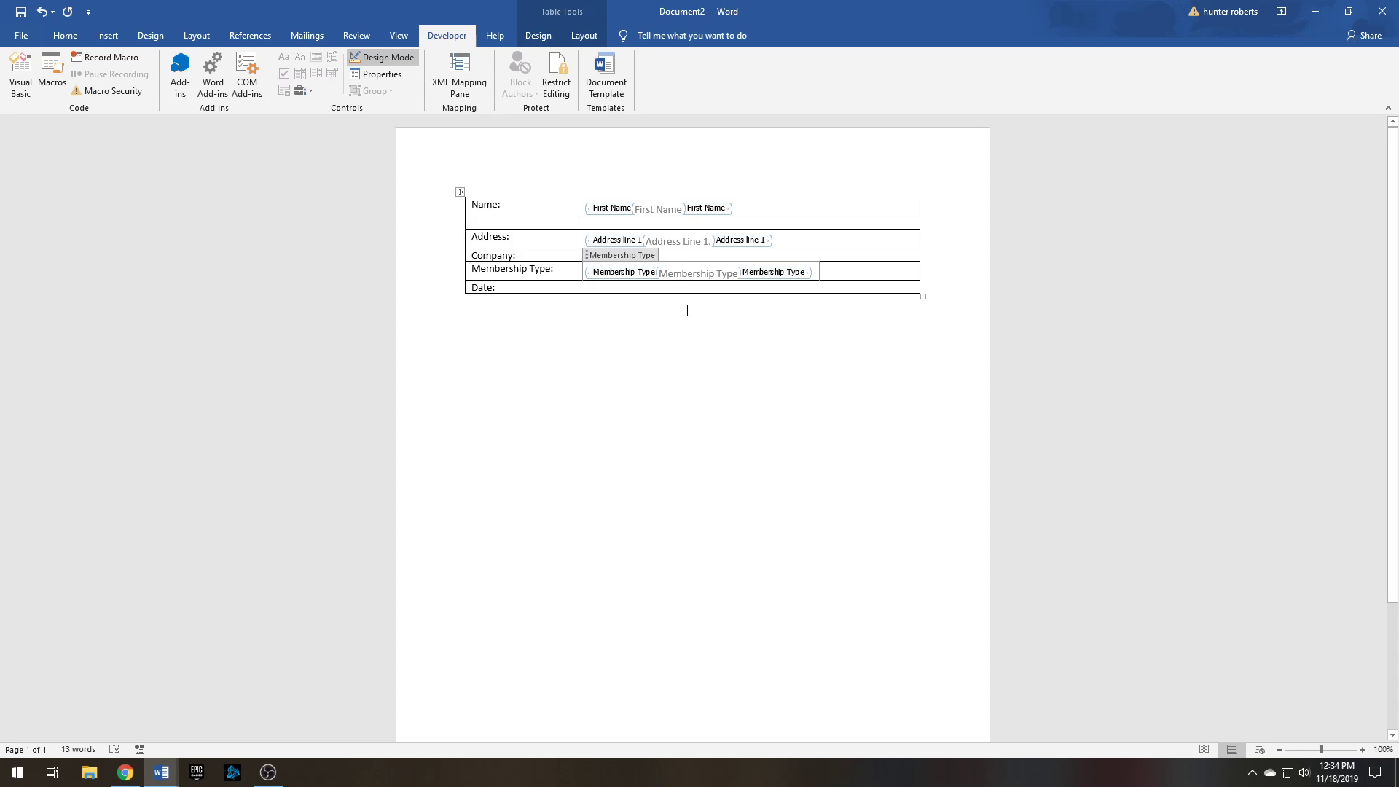
{"action": "left_click", "coordinate": [597, 287]}
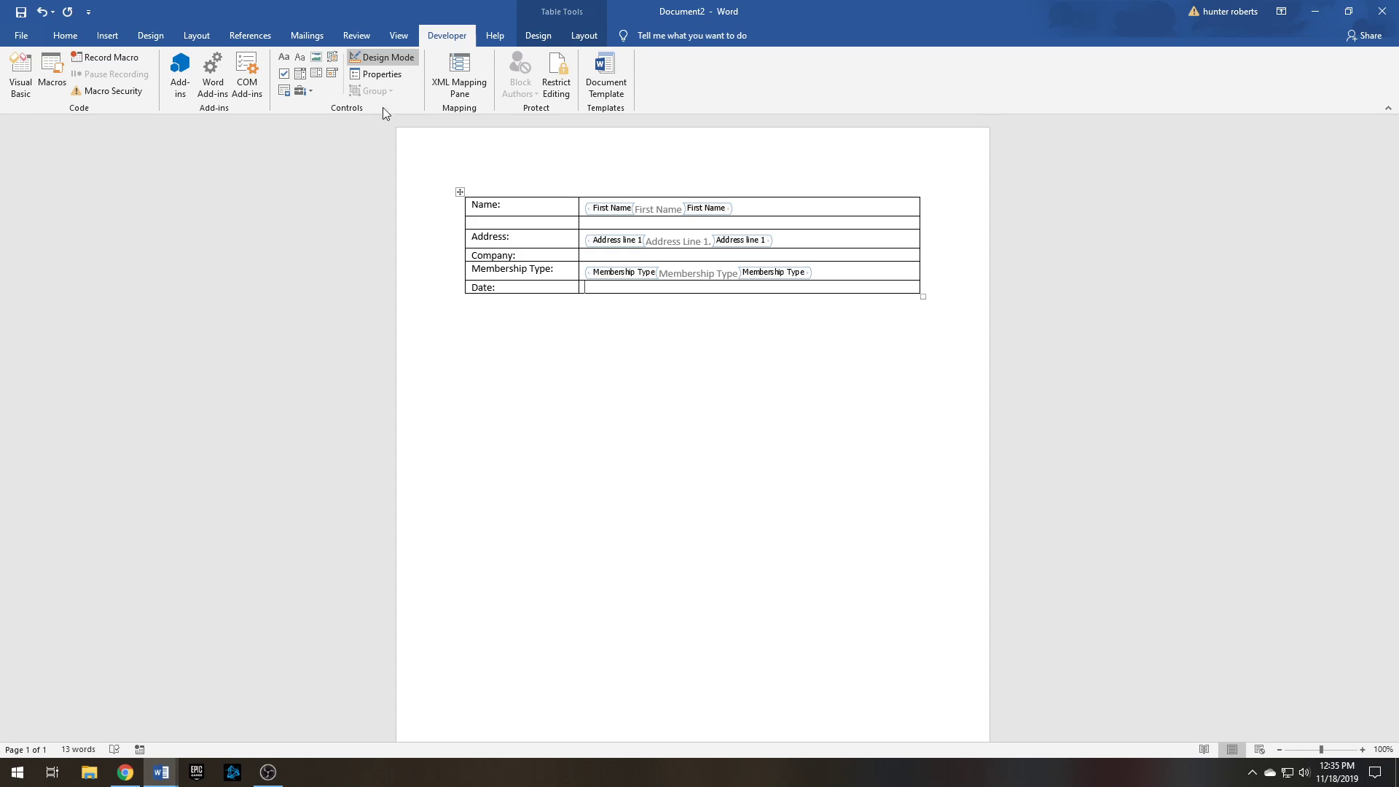
Step: Insert a date picker in the Date cell titled 'date', tagged 'MMddYY', with M/d/yyyy format
{"action": "left_click", "coordinate": [332, 73]}
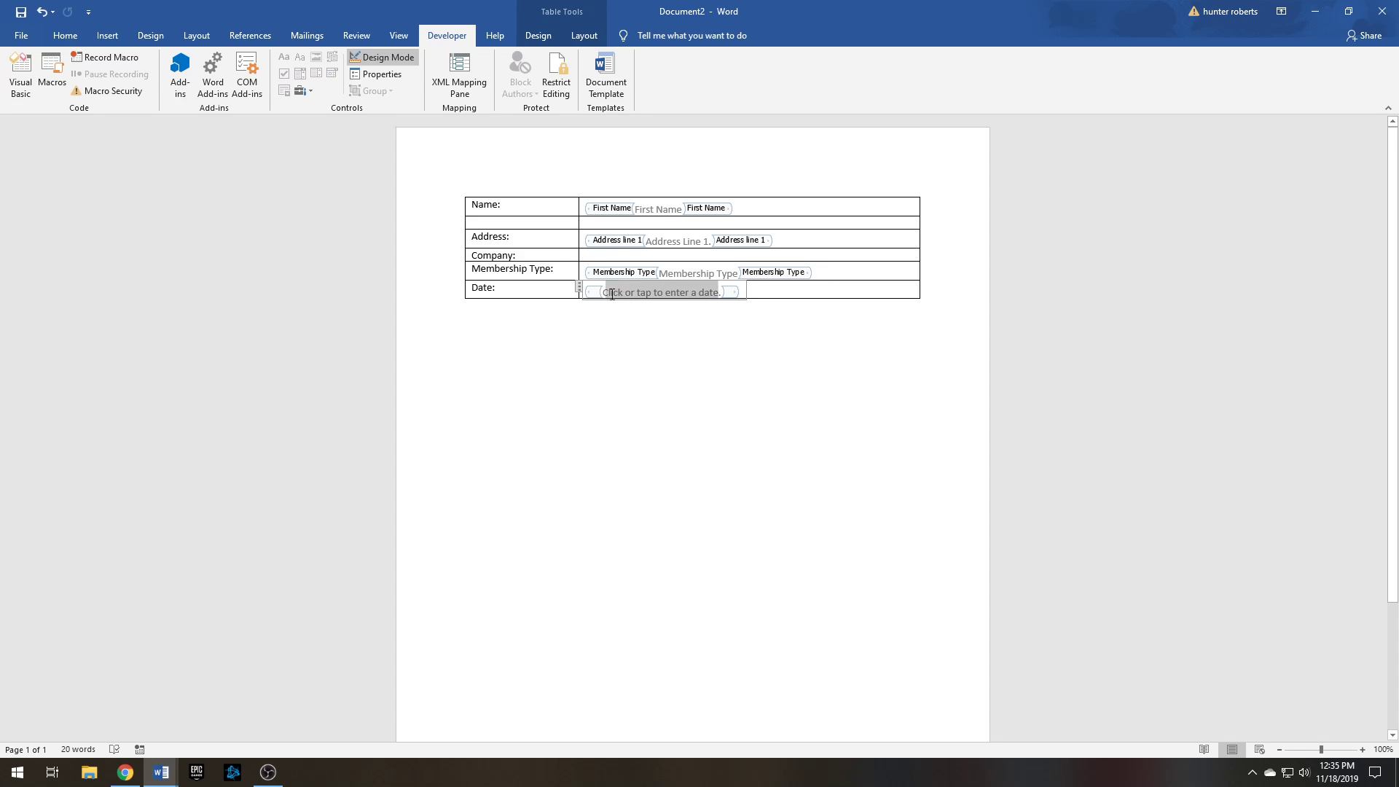
{"action": "left_click", "coordinate": [376, 74]}
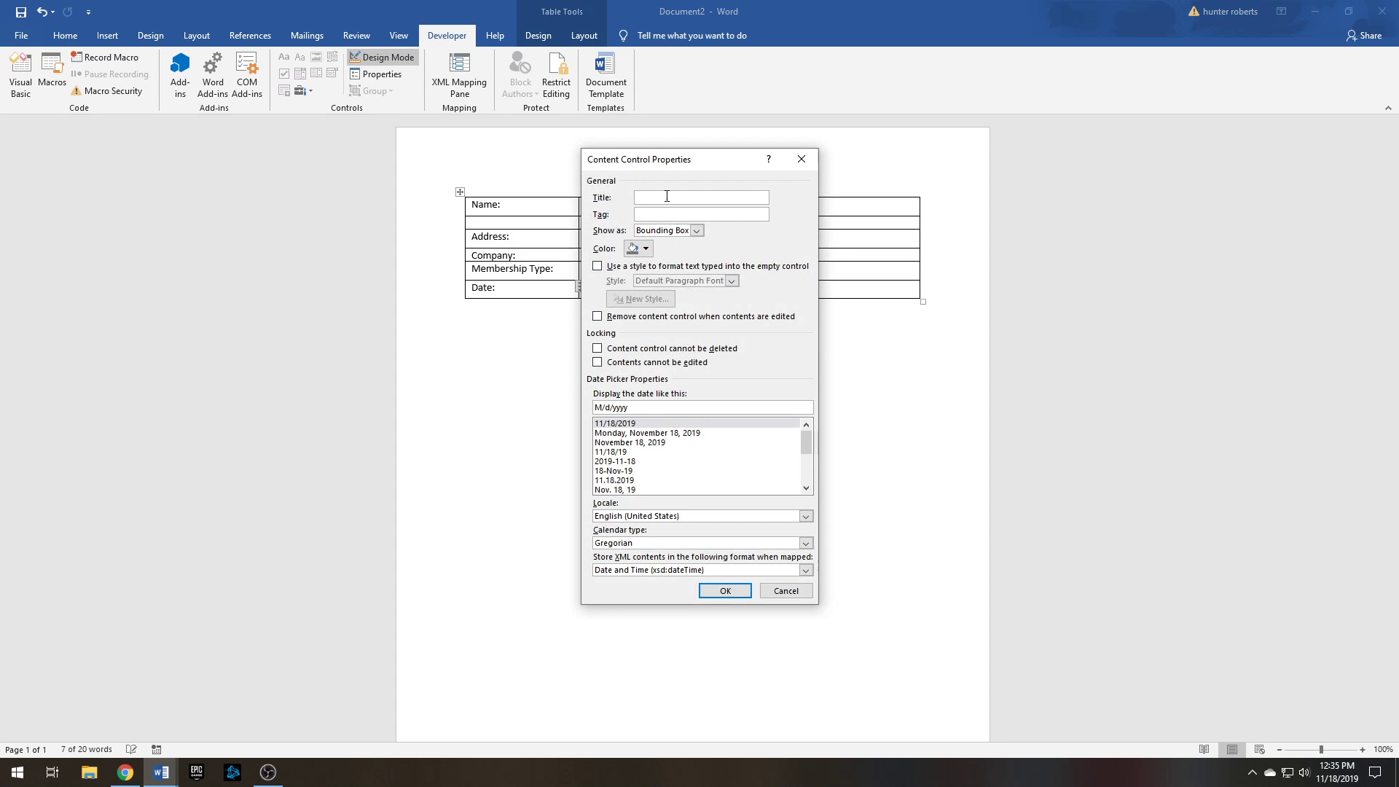
{"action": "type", "text": "Dtae"}
{"action": "key", "text": "BackSpace"}
{"action": "key", "text": "BackSpace"}
{"action": "type", "text": "atedate"}
{"action": "left_click", "coordinate": [660, 216]}
{"action": "type", "text": "date"}
{"action": "type", "text": "MM"}
{"action": "left_click", "coordinate": [622, 424]}
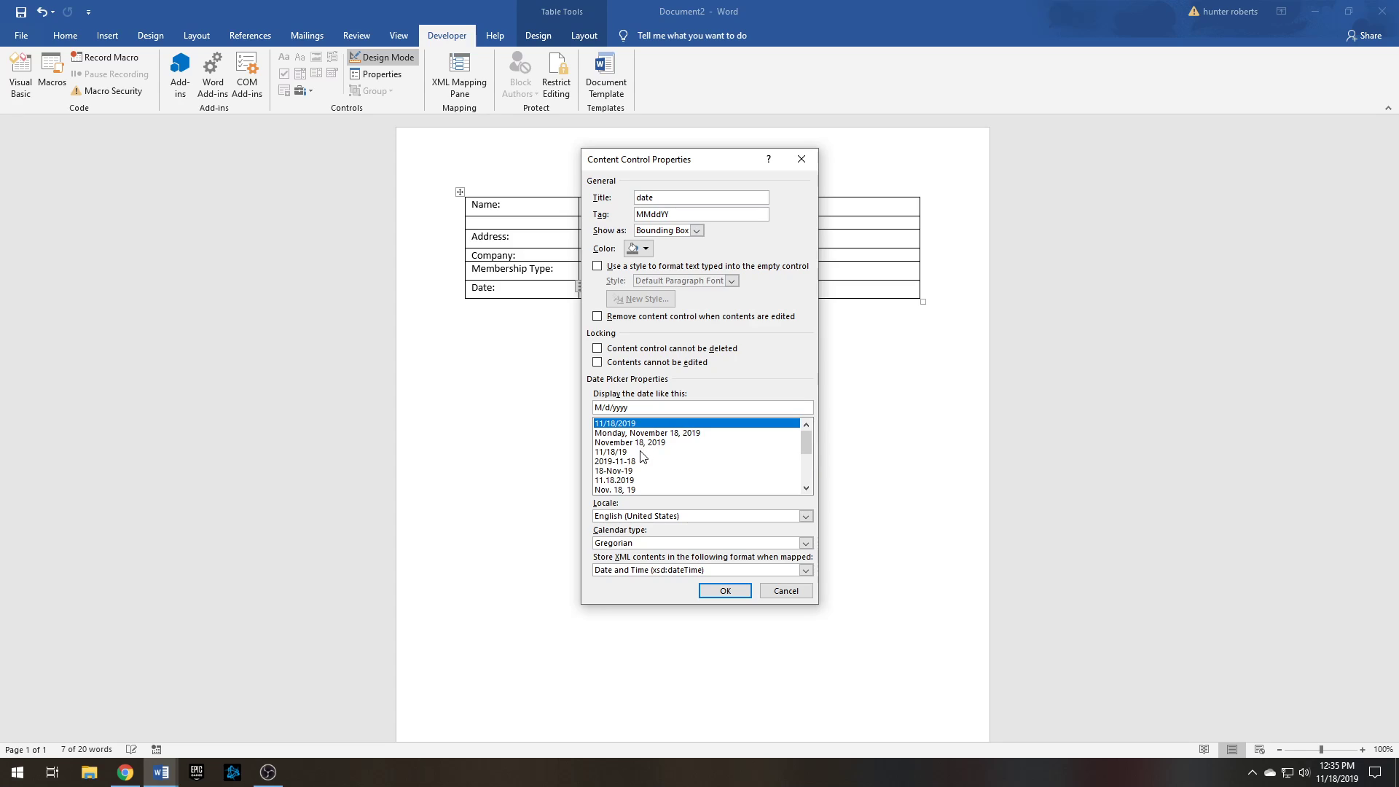
{"action": "scroll", "coordinate": [631, 485], "scroll_direction": "down", "scroll_amount": 3}
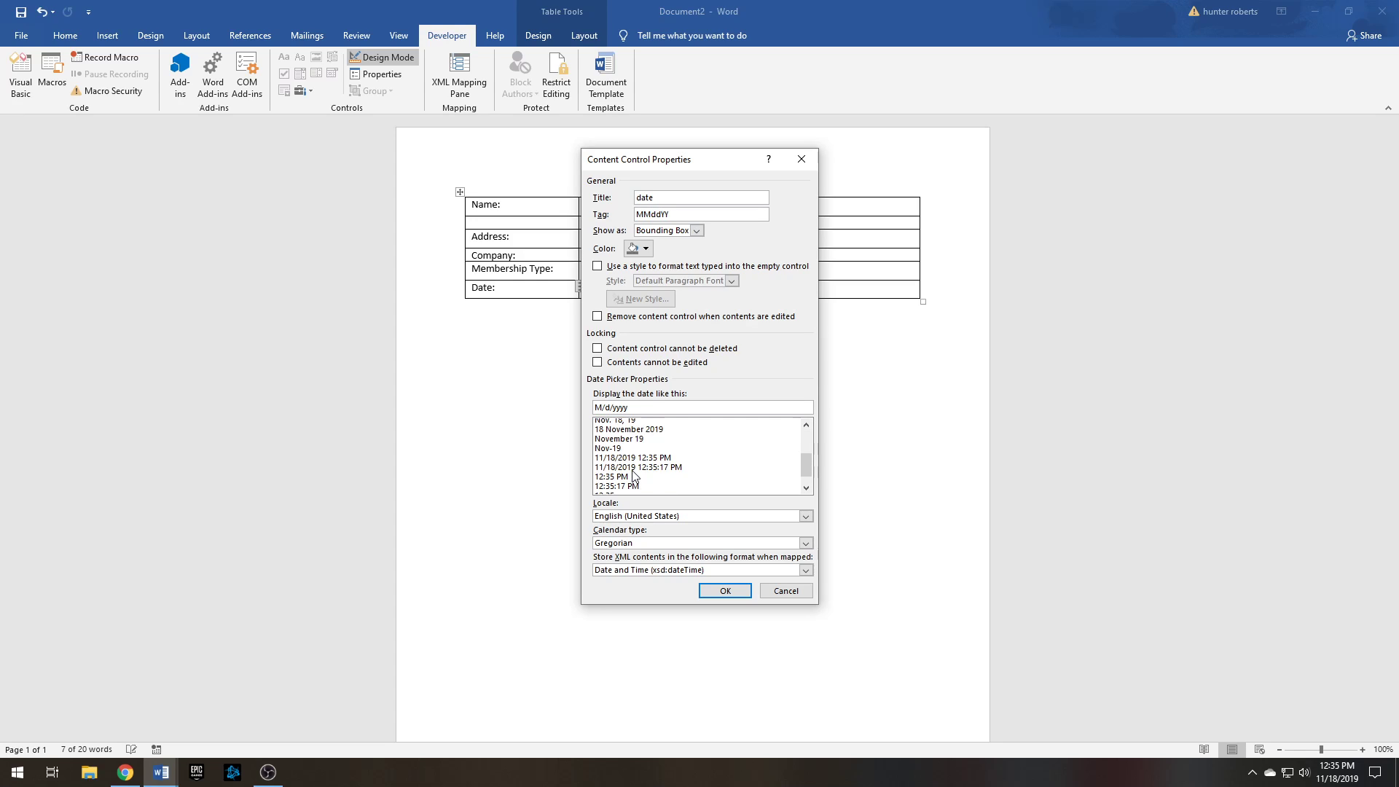
{"action": "scroll", "coordinate": [632, 475], "scroll_direction": "up", "scroll_amount": 3}
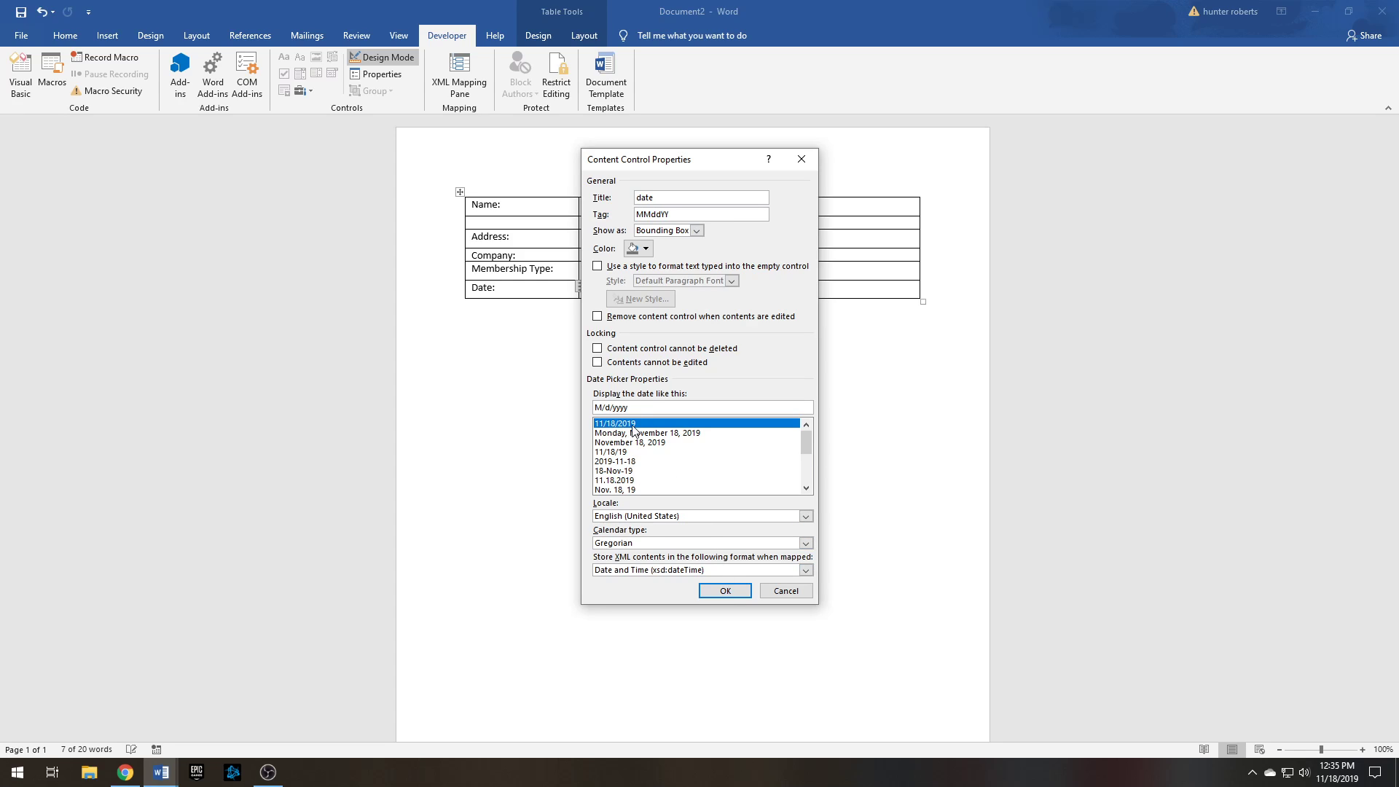
{"action": "left_click", "coordinate": [750, 597]}
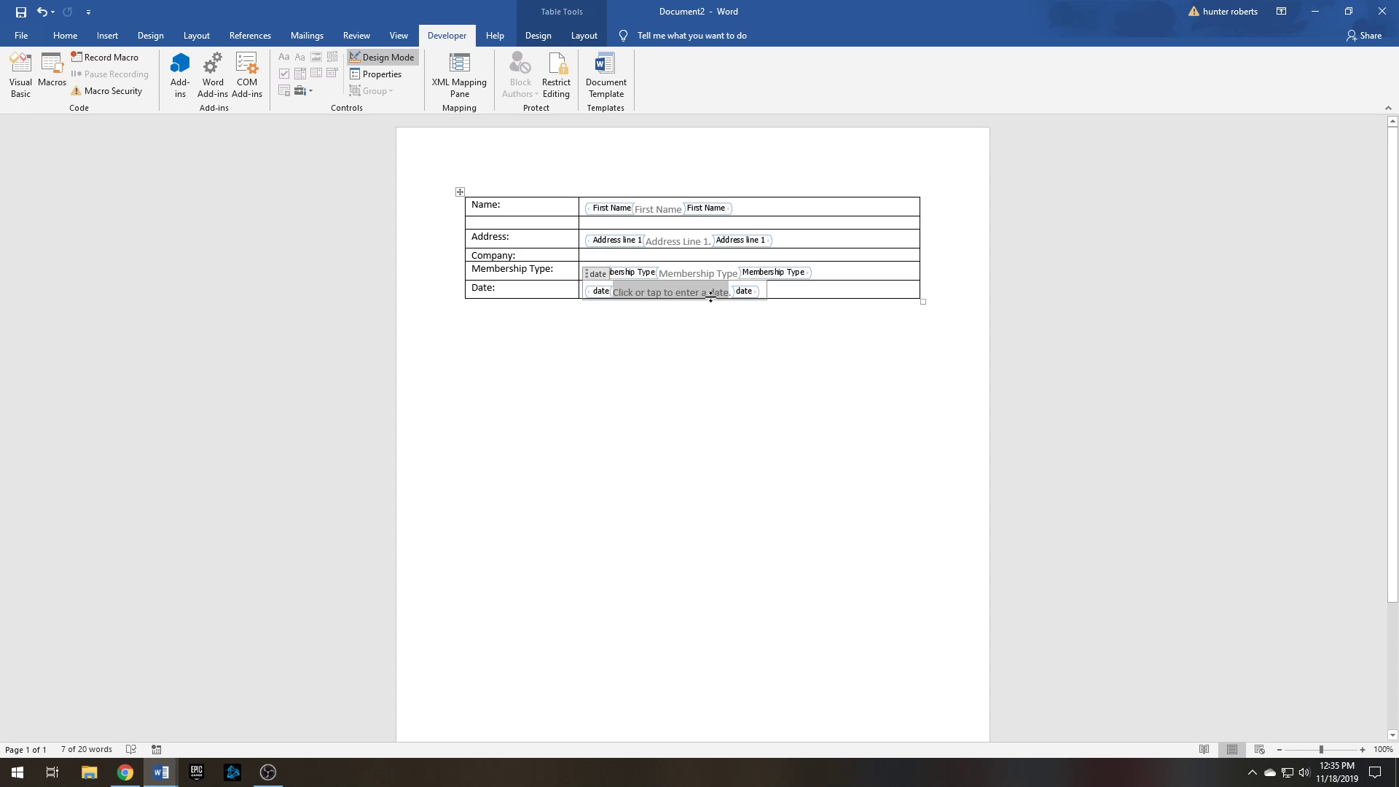
Step: Replace the date picker's default prompt with the placeholder 'Date'
{"action": "left_click_drag", "start_coordinate": [730, 292], "coordinate": [620, 294]}
{"action": "type", "text": "Date"}
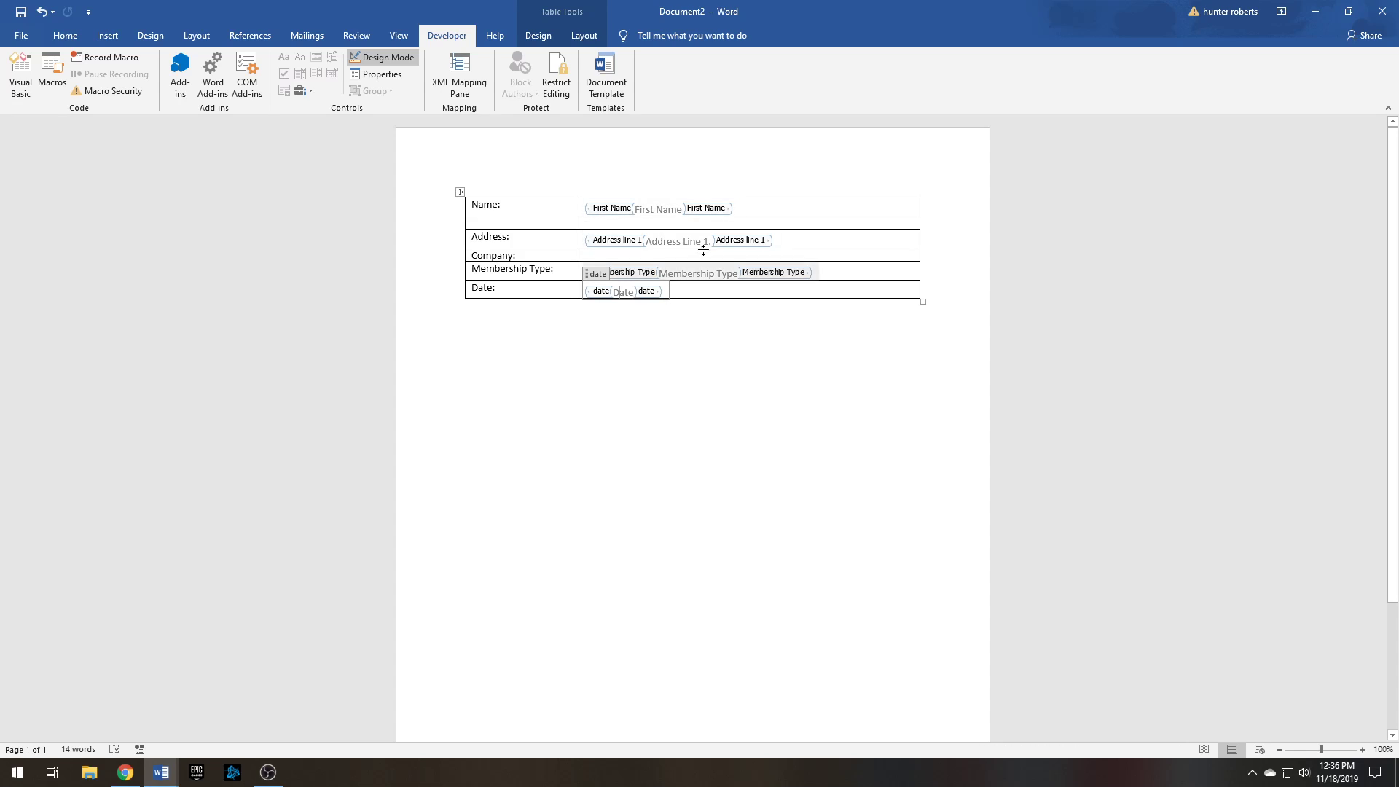
{"action": "left_click", "coordinate": [523, 189]}
{"action": "left_click", "coordinate": [698, 325]}
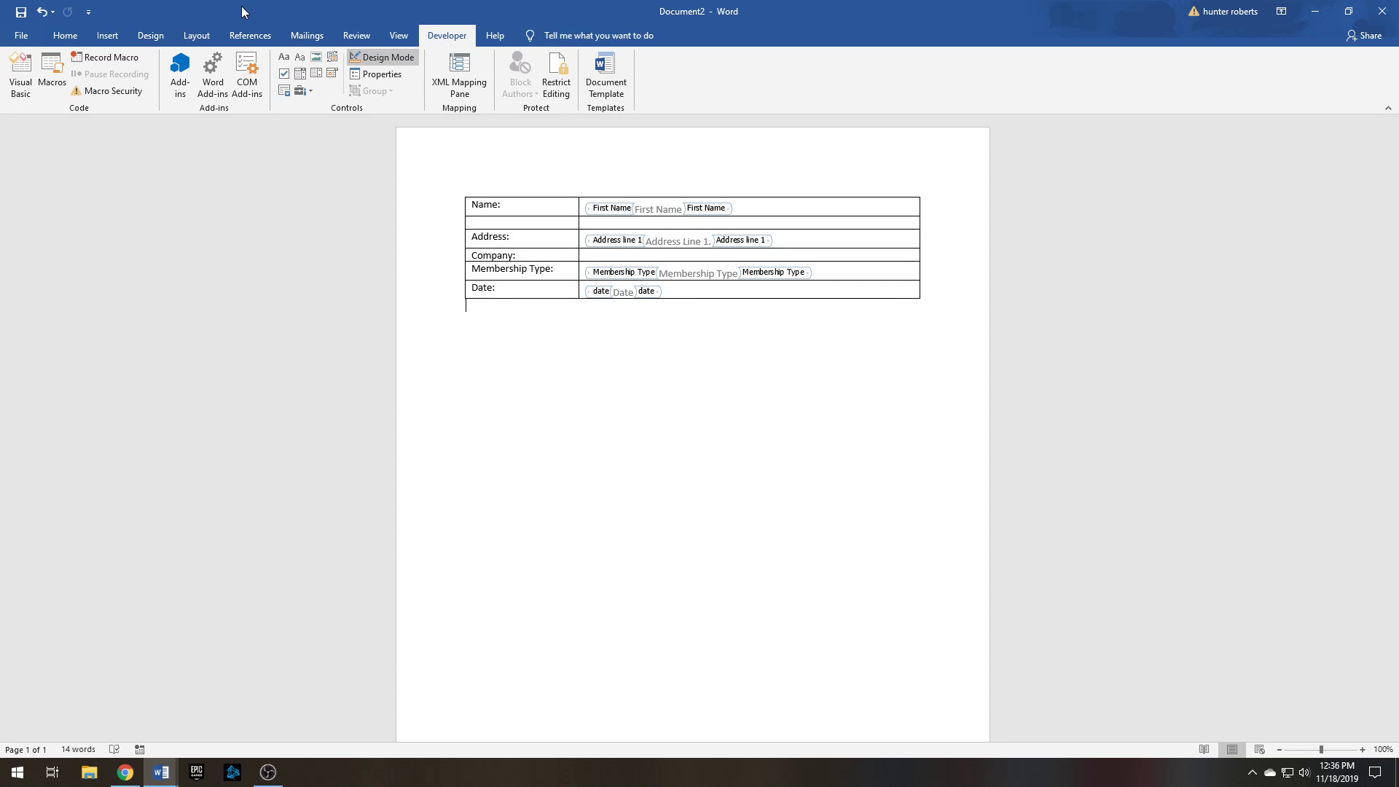
Step: Restrict document editing to allow only 'Filling in forms'
{"action": "left_click", "coordinate": [560, 84]}
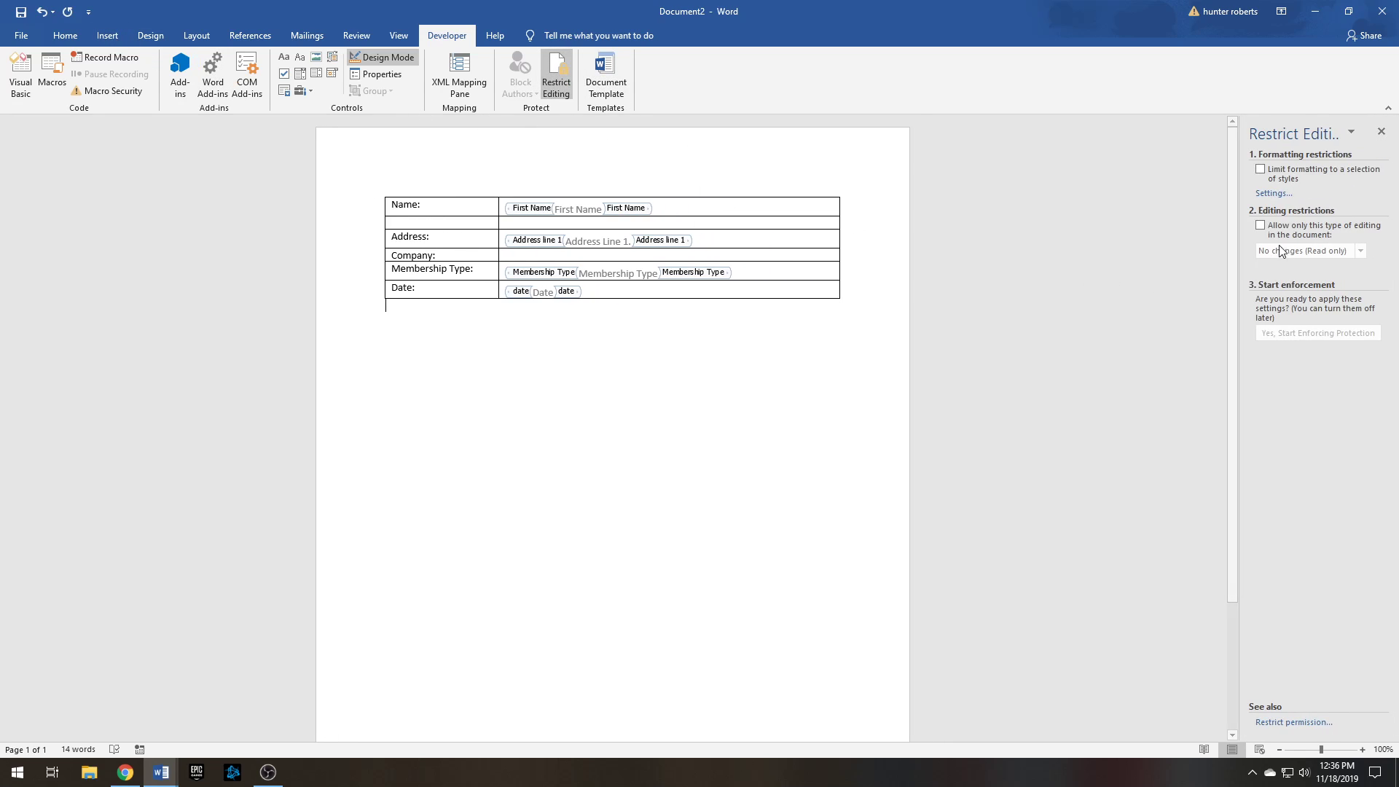
{"action": "left_click", "coordinate": [1260, 225]}
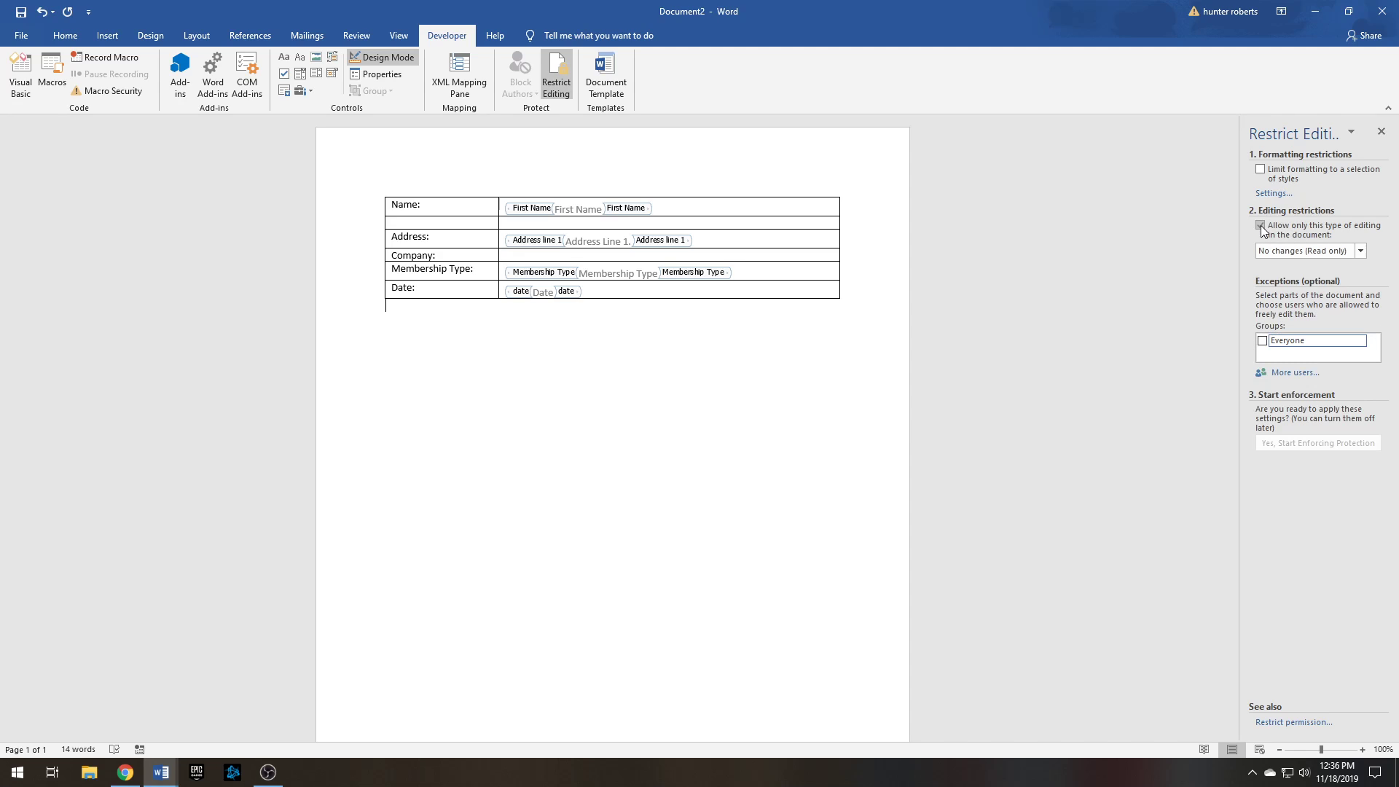
{"action": "left_click", "coordinate": [1360, 252]}
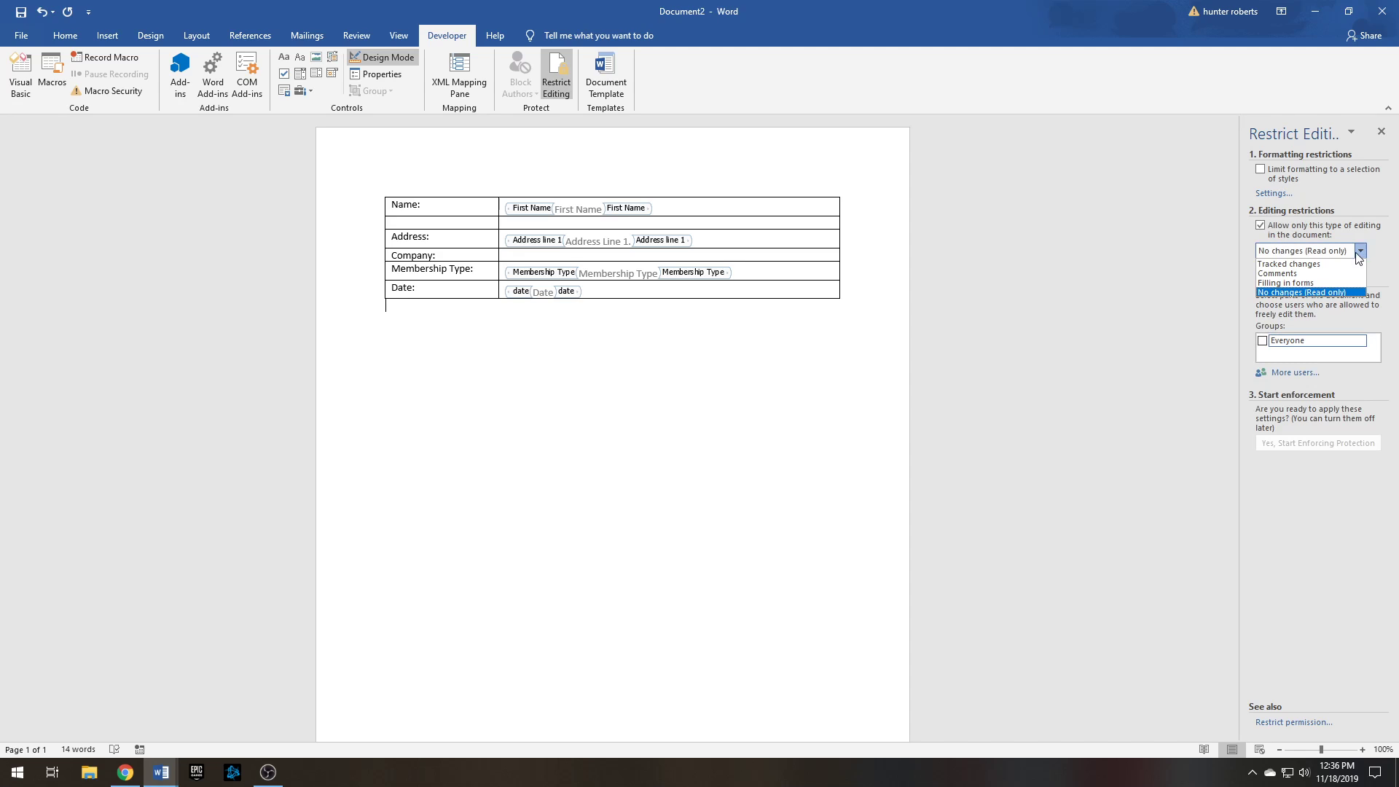
{"action": "left_click", "coordinate": [1305, 279]}
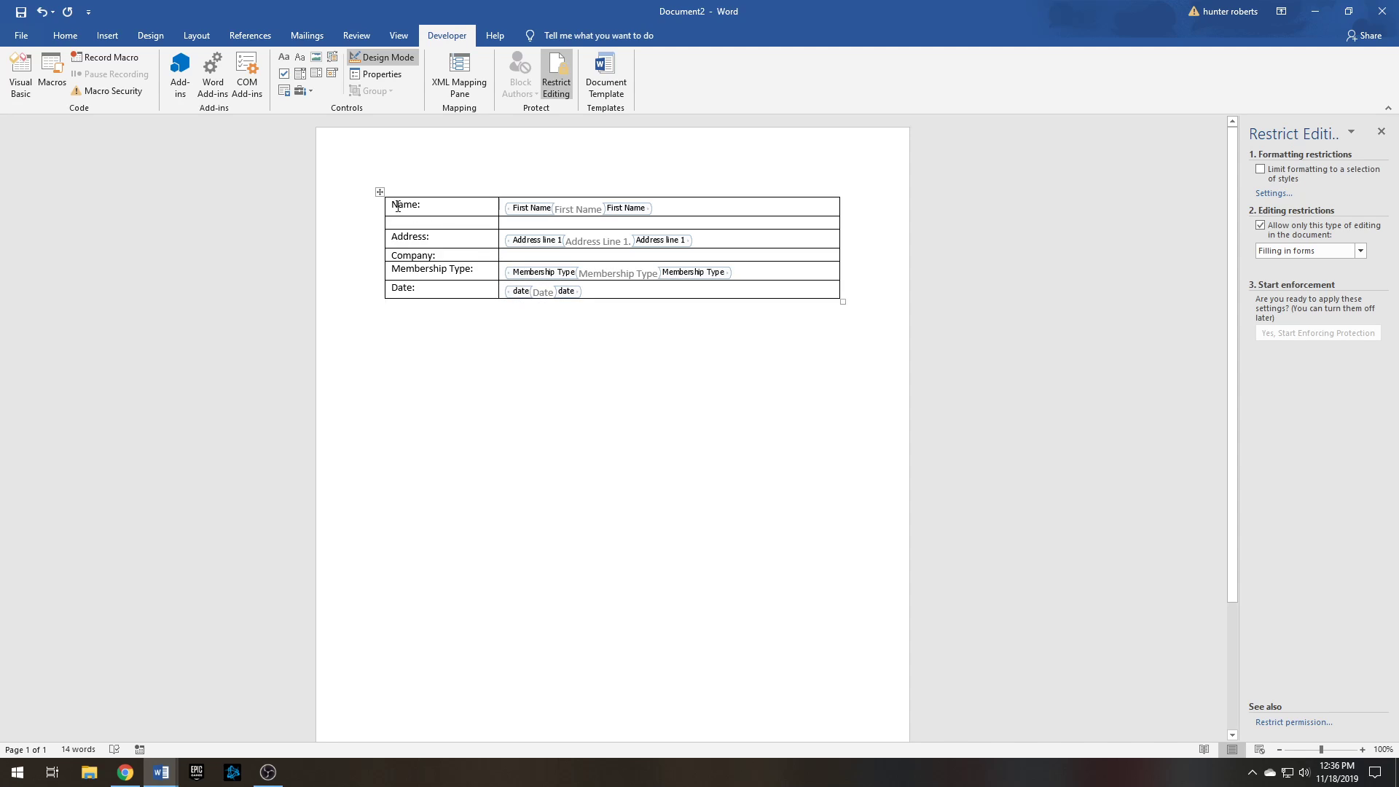
{"action": "mouse_move", "coordinate": [393, 206]}
{"action": "left_mouse_down"}
{"action": "mouse_move", "coordinate": [453, 234]}
{"action": "mouse_move", "coordinate": [459, 289]}
{"action": "left_mouse_up"}
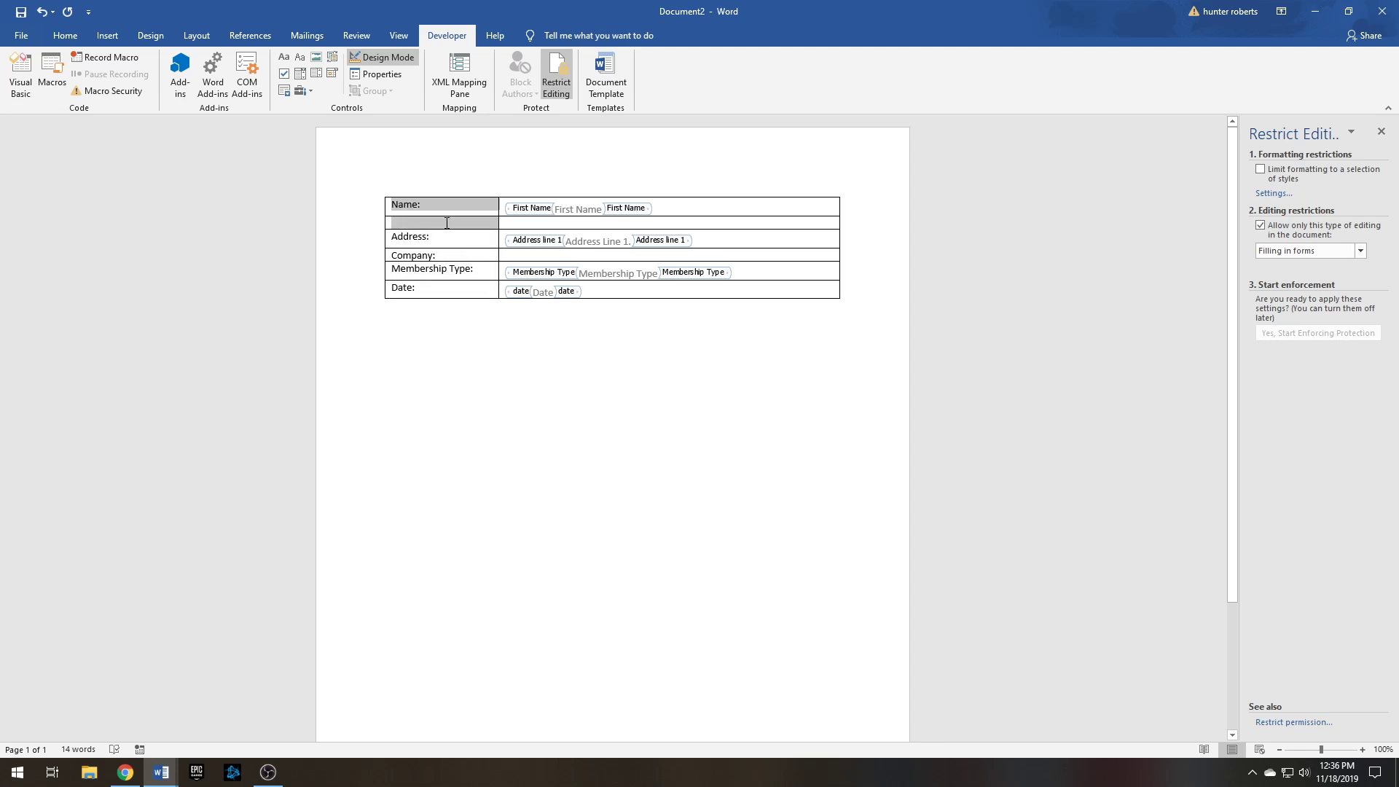
{"action": "left_click", "coordinate": [583, 486]}
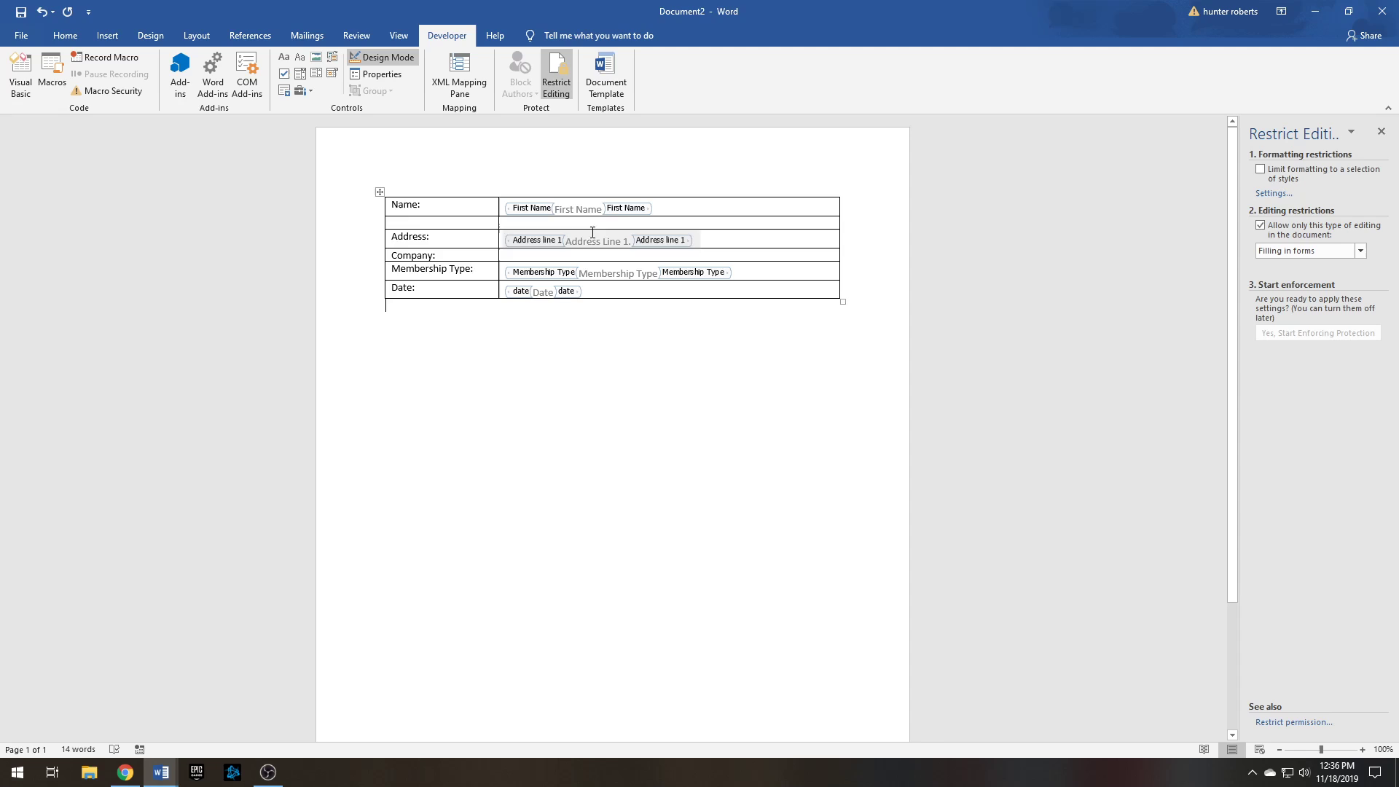
Step: Turn off Design Mode and preview the Membership Type options without choosing one
{"action": "left_click", "coordinate": [382, 57]}
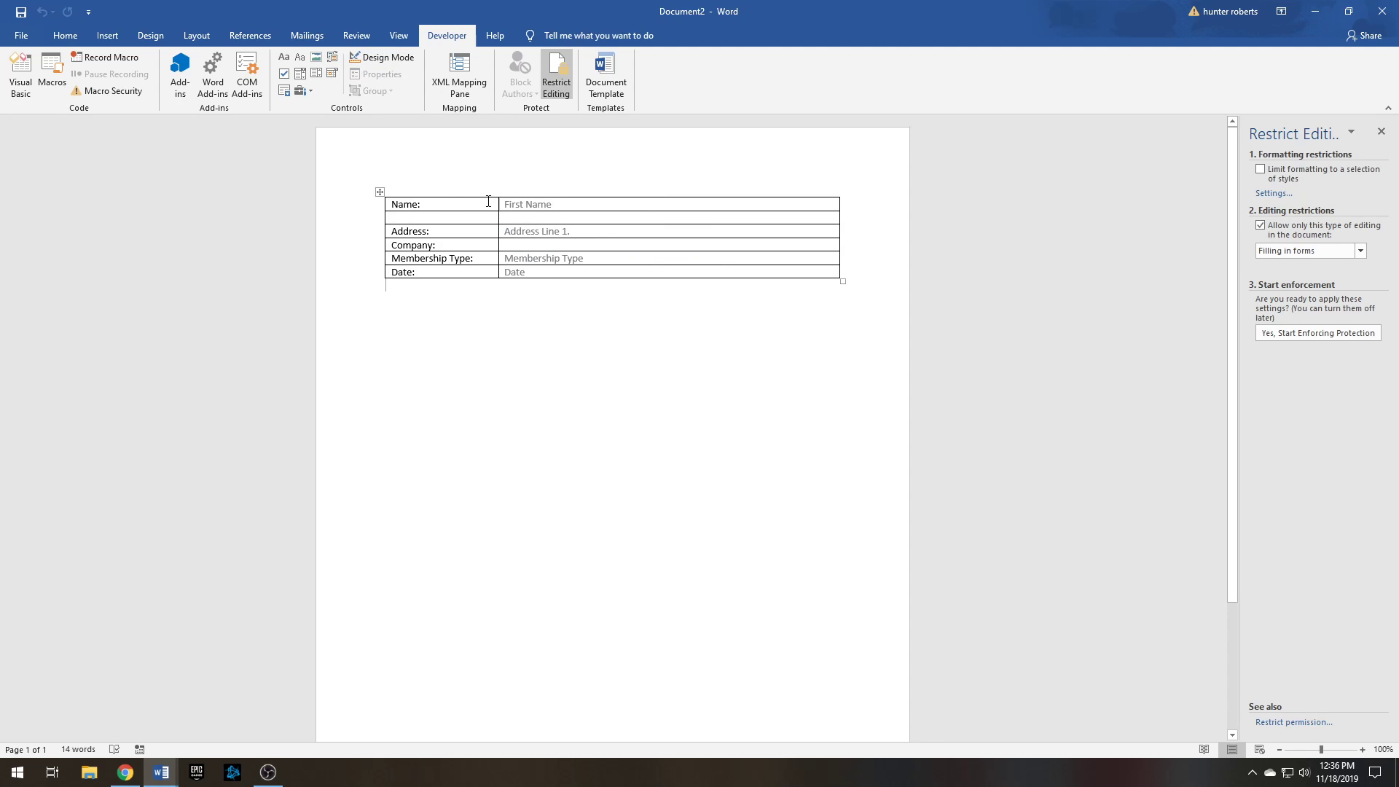
{"action": "left_click", "coordinate": [528, 262]}
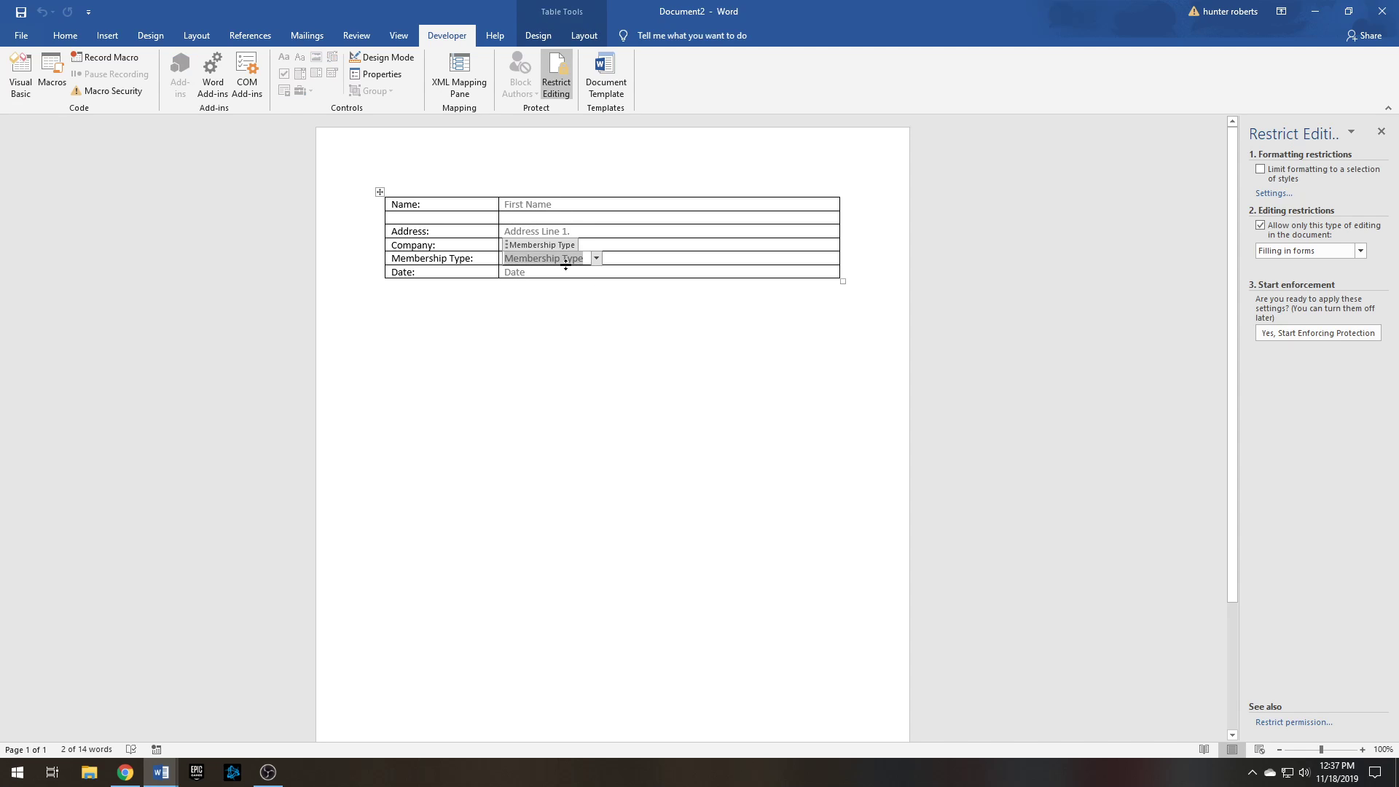
{"action": "left_click", "coordinate": [596, 260]}
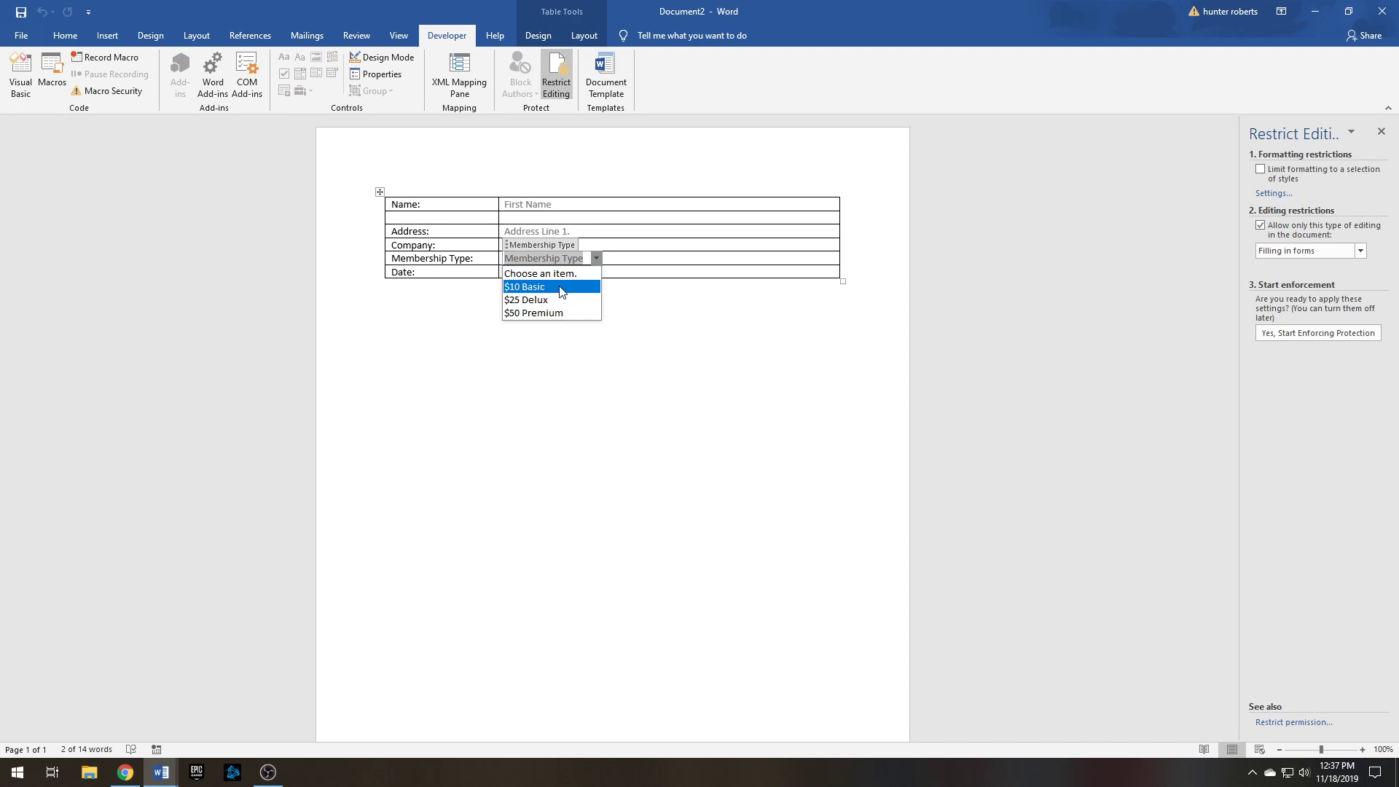
{"action": "left_click", "coordinate": [546, 281]}
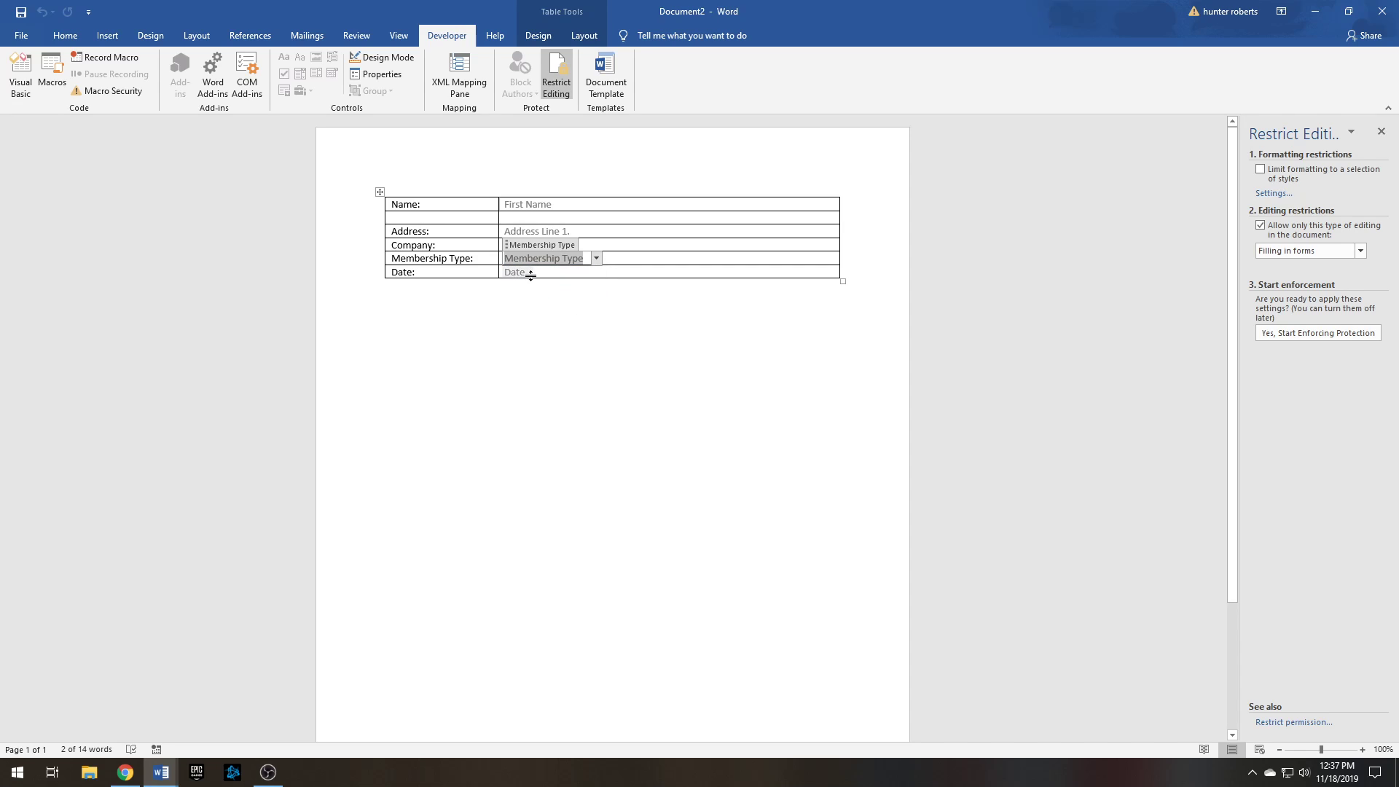
Step: Test the Date calendar without picking a date, leaving all fields unset
{"action": "left_click", "coordinate": [545, 277]}
{"action": "left_click", "coordinate": [543, 272]}
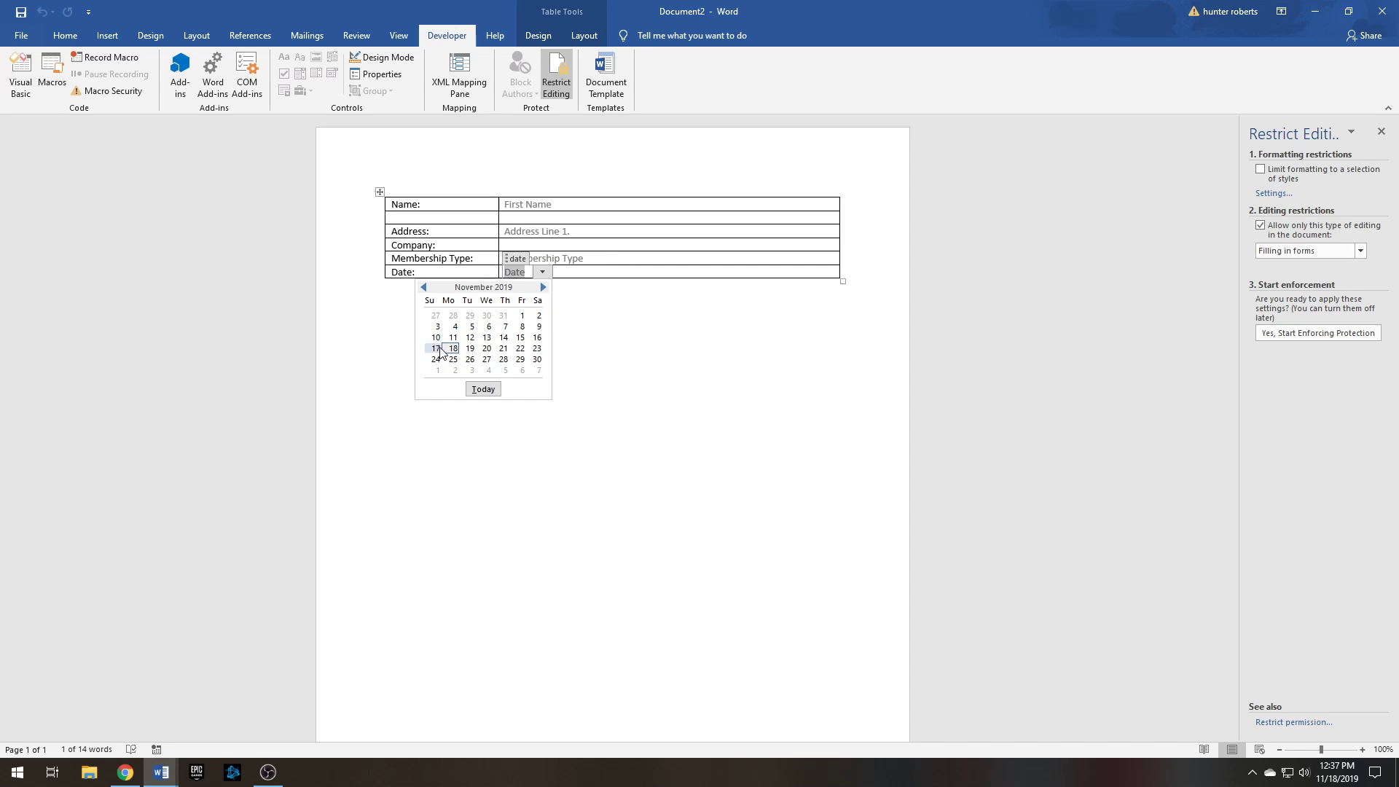
{"action": "left_click", "coordinate": [598, 296]}
{"action": "left_click", "coordinate": [539, 205]}
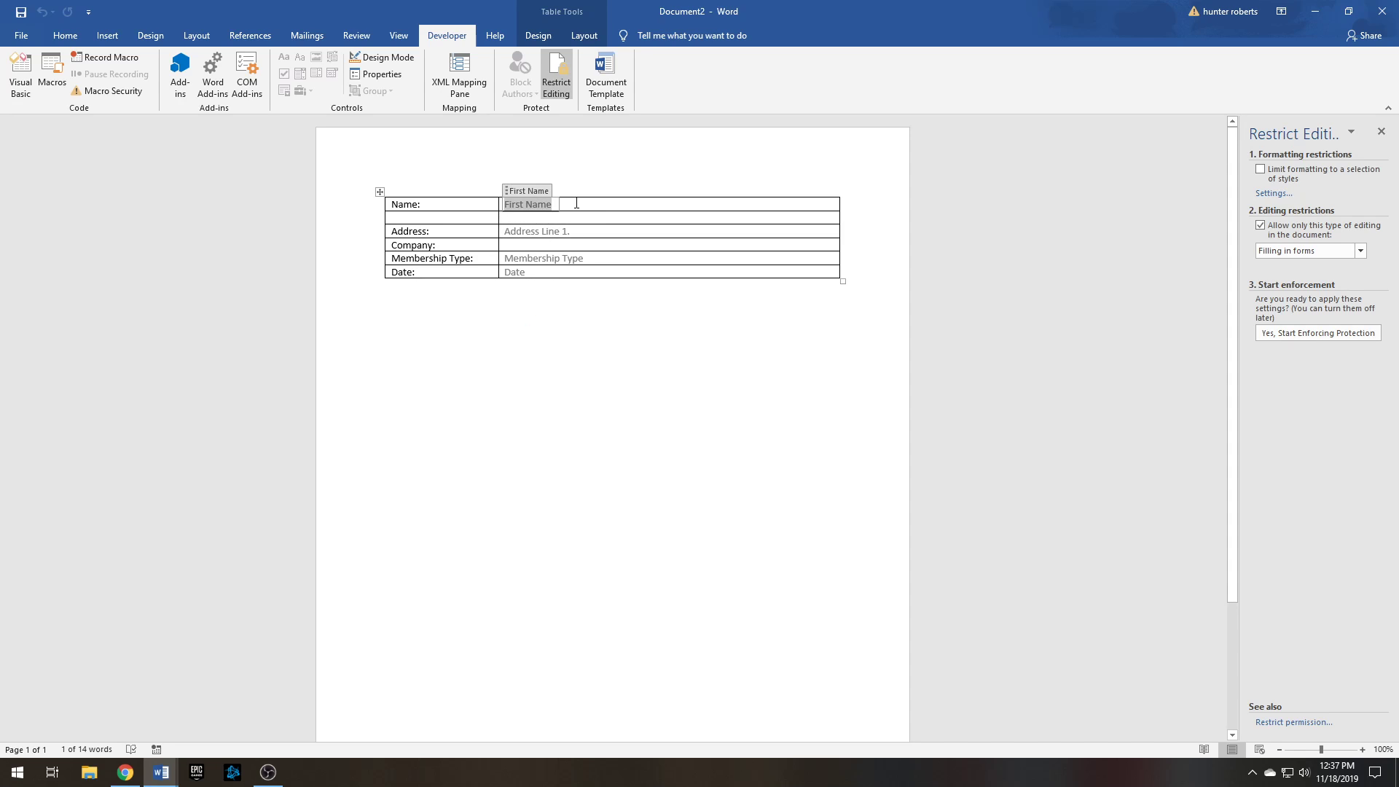
{"action": "left_click", "coordinate": [612, 195]}
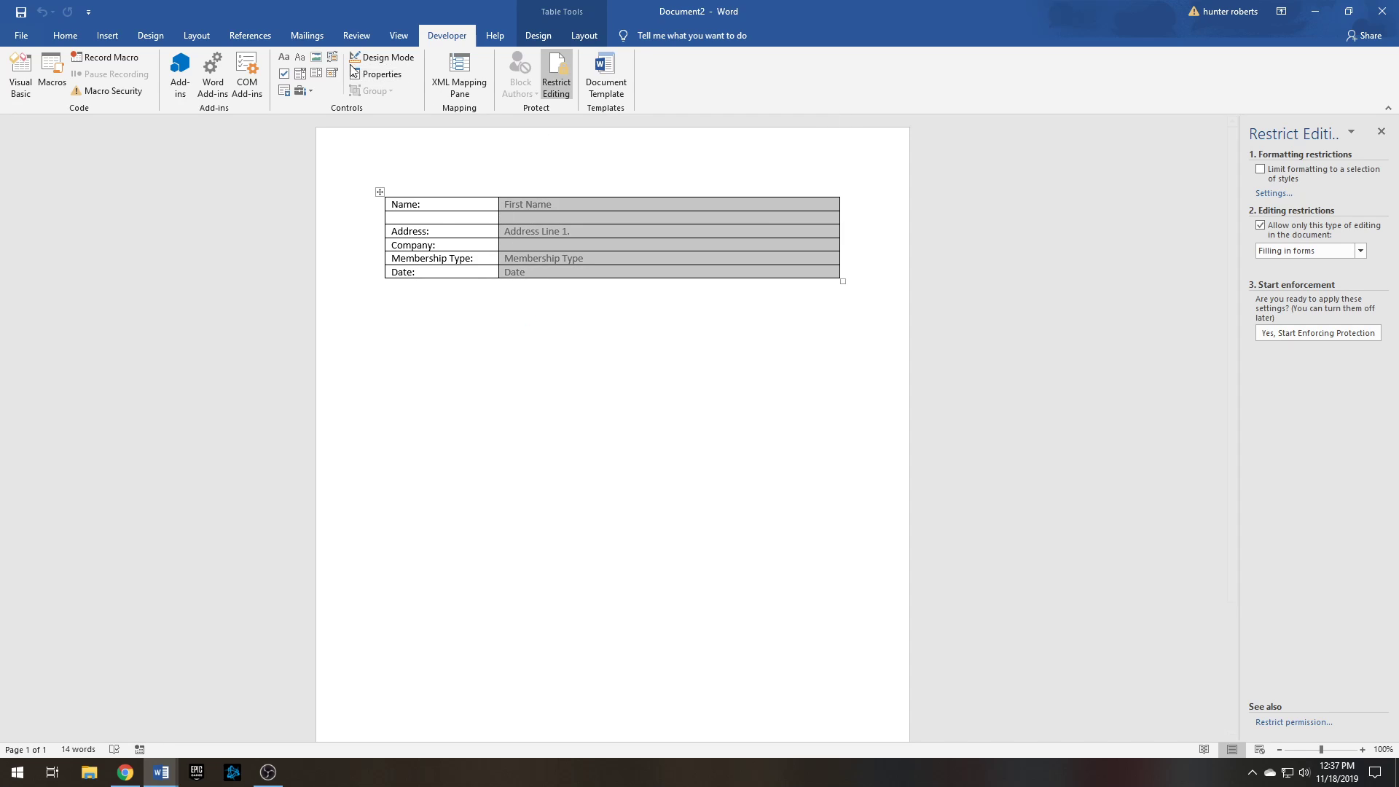
{"action": "left_click", "coordinate": [618, 204]}
{"action": "left_click", "coordinate": [641, 356]}
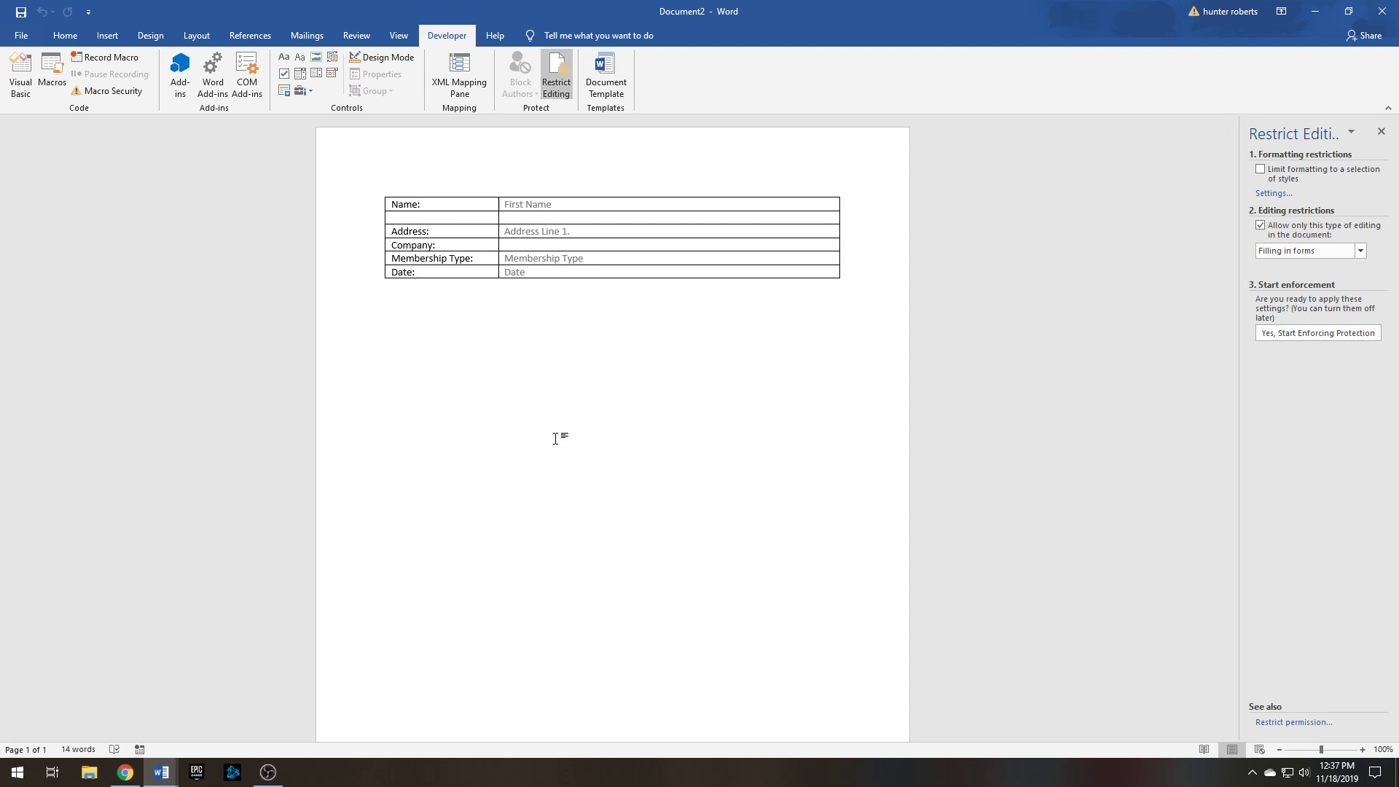
{"action": "left_click", "coordinate": [434, 204]}
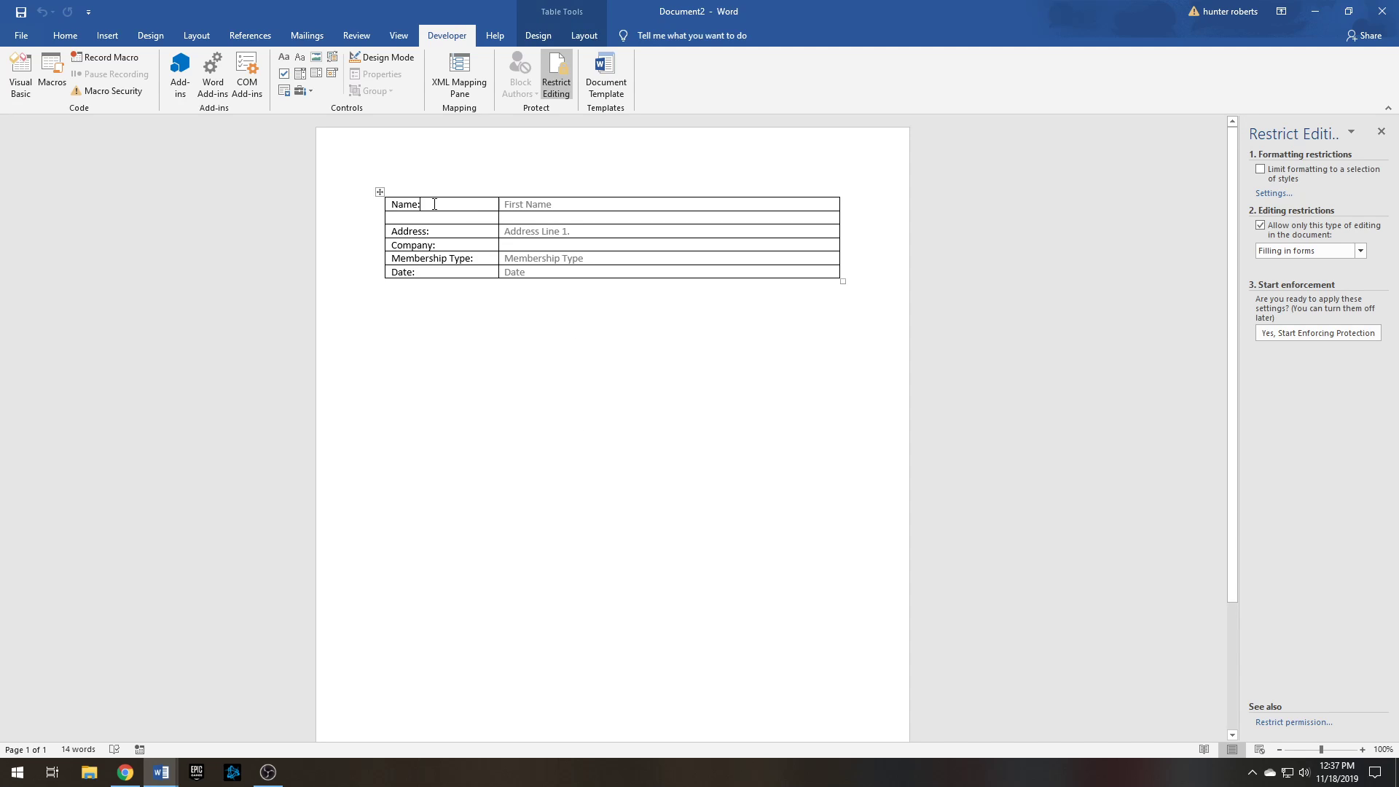